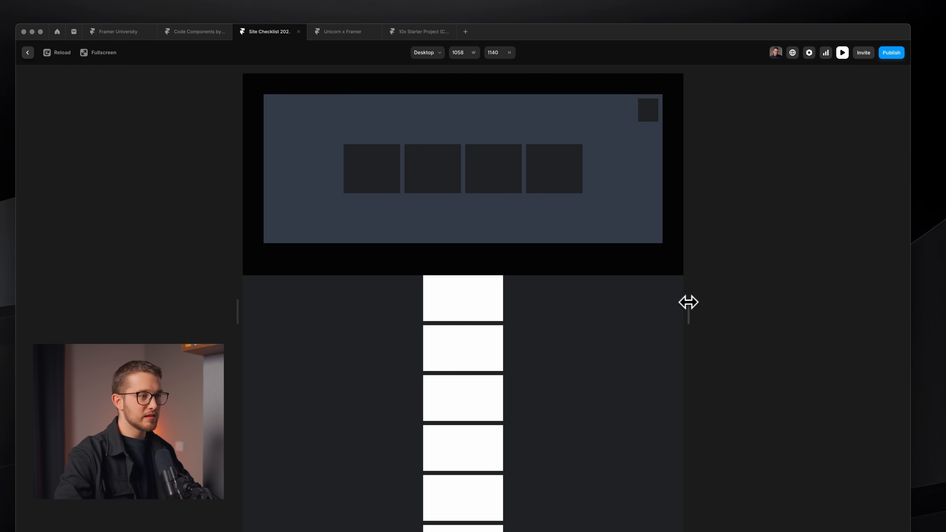
- Resize the page preview to check how the sections respond to a narrower width, and close the preview
key("super+shift+4")
left_click_drag(656, 99, 409, 211)
key("Escape")
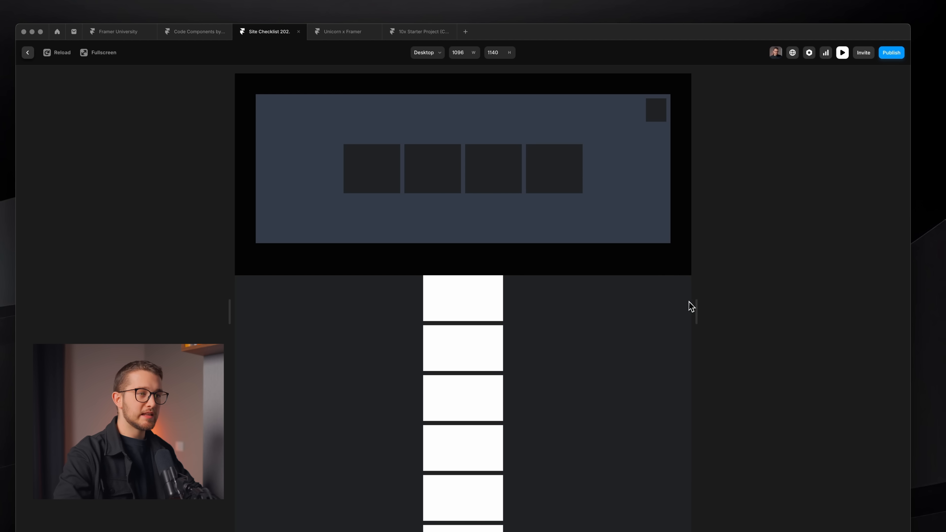
left_click_drag(695, 302, 550, 321)
key("Escape")
- Add a Tablet breakpoint 810 wide and a Phone breakpoint to the checklist page
scroll(565, 270, "down", 4)
left_click(566, 269)
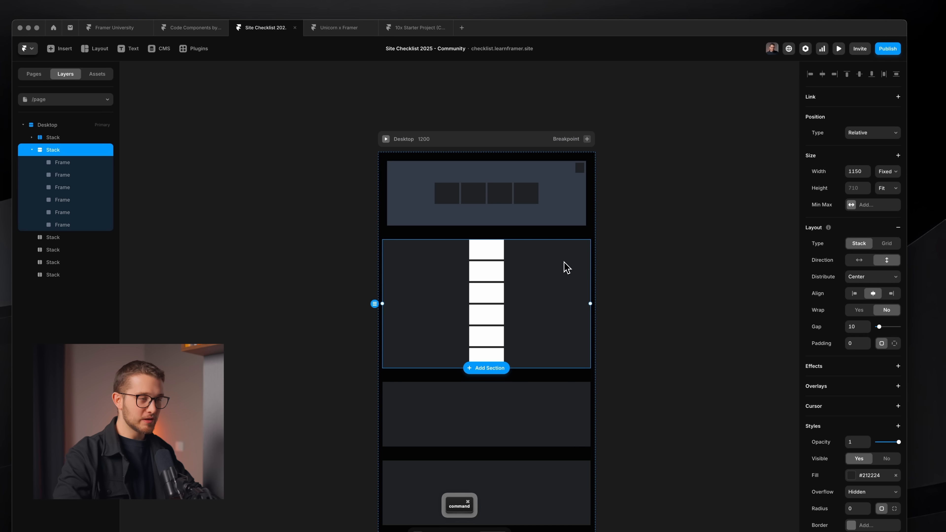
left_click(587, 139)
left_click(581, 156)
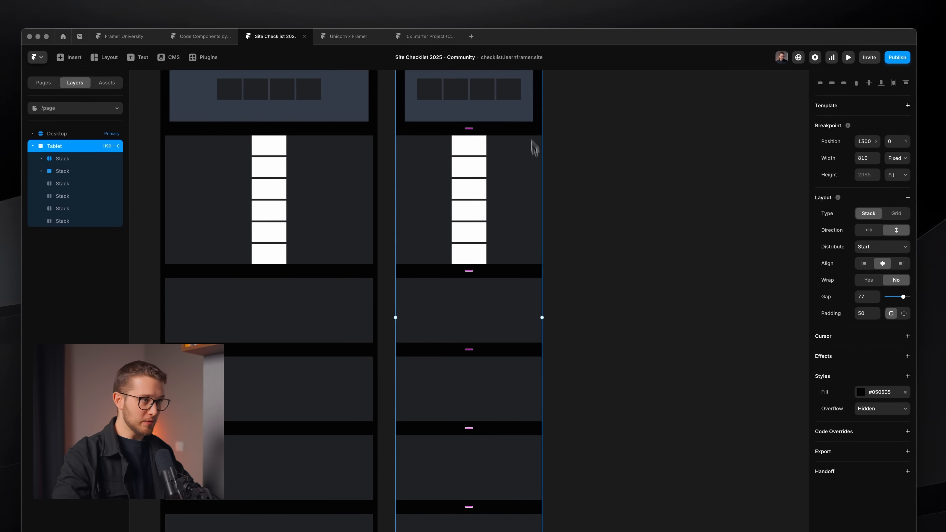
left_click(542, 79)
left_click(537, 109)
- Compare the width of the stack holding the white frames across the desktop, tablet and phone breakpoints
left_click(477, 228)
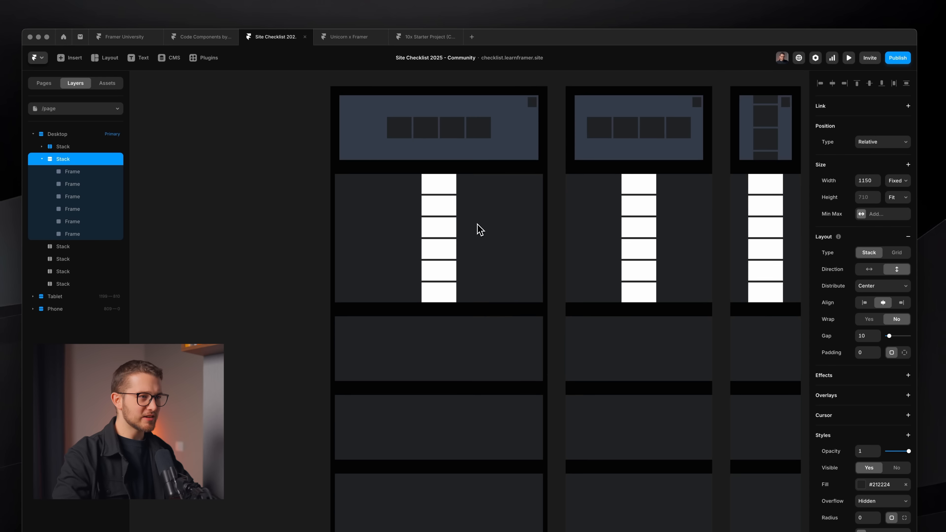
scroll(477, 228, "up", 4)
left_click(594, 224, "super")
scroll(599, 222, "right", 5)
scroll(603, 220, "right", 2)
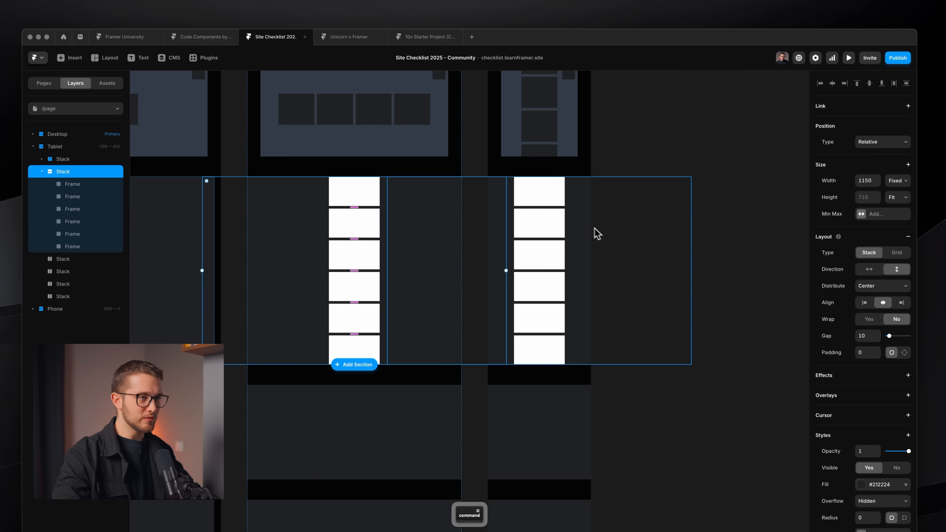
left_click(576, 226, "super")
key("shift+super+4")
left_click_drag(386, 177, 682, 365)
key("Escape")
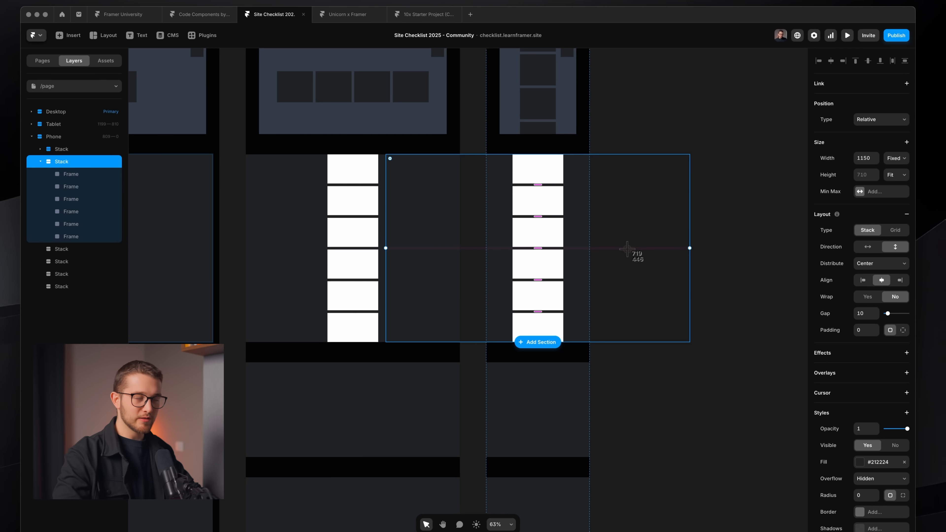
key("shift+super+4")
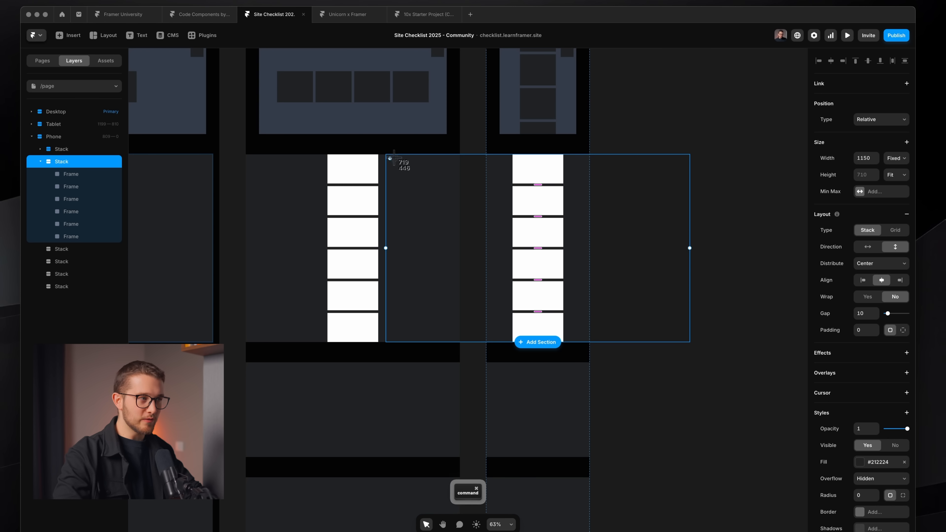
key("space")
left_click_drag(393, 158, 507, 250)
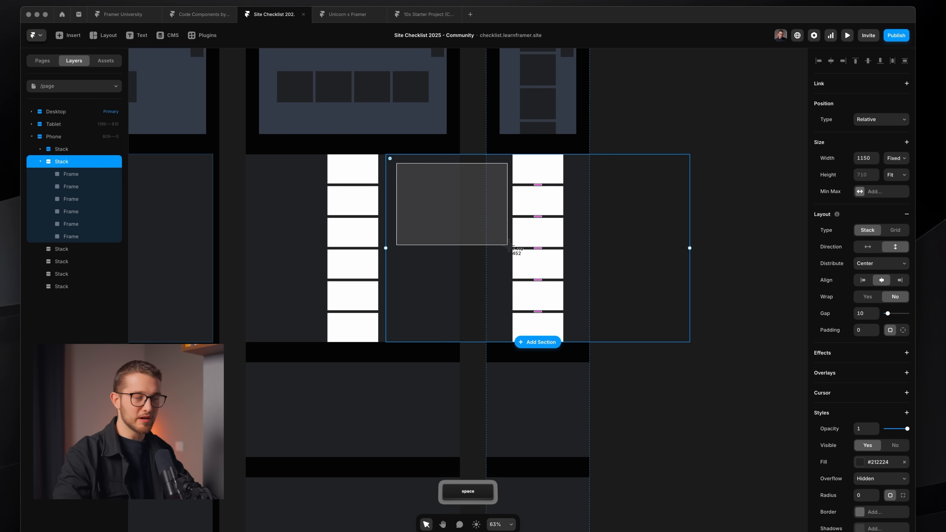
key("Escape")
- Change the width sizing type of the desktop stack that holds the white frames
scroll(508, 249, "down", 2)
scroll(508, 249, "left", 6)
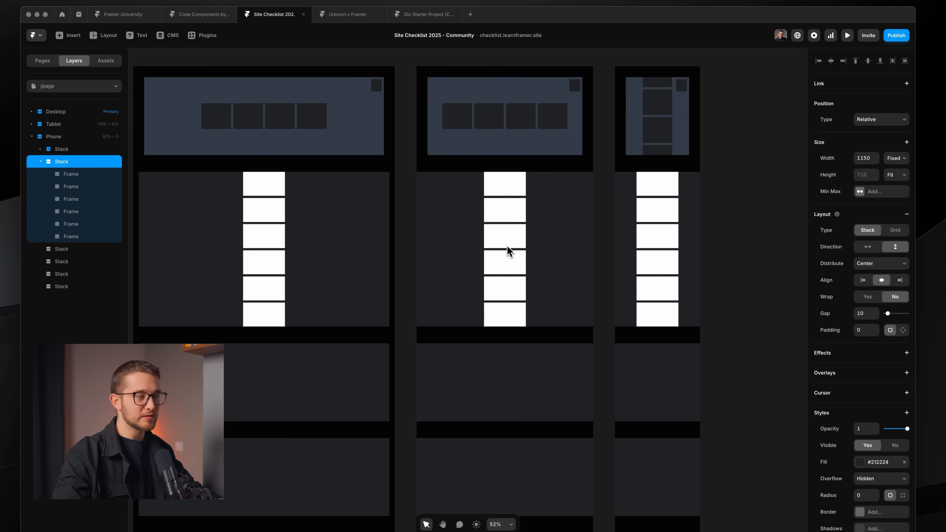
left_click(503, 210, "super")
scroll(503, 210, "left", 2)
scroll(503, 209, "up", 2)
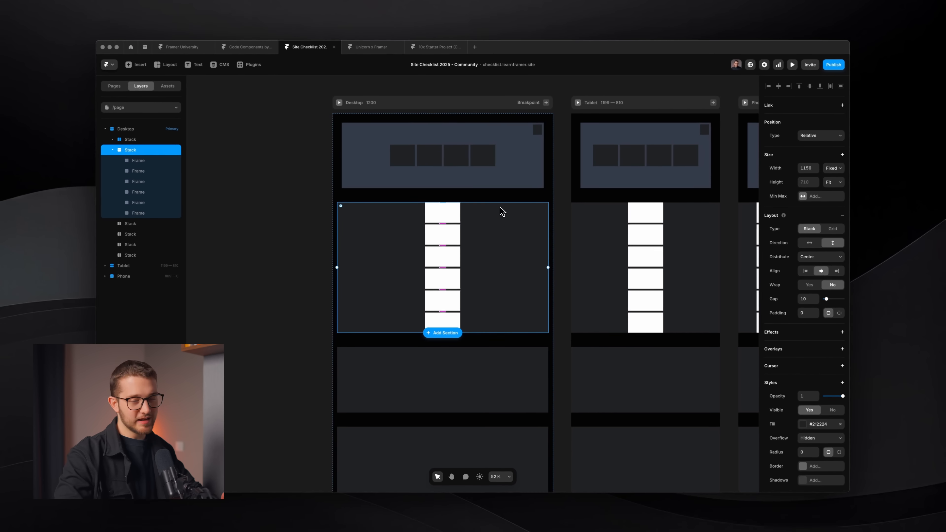
left_click(832, 168)
left_click(831, 182)
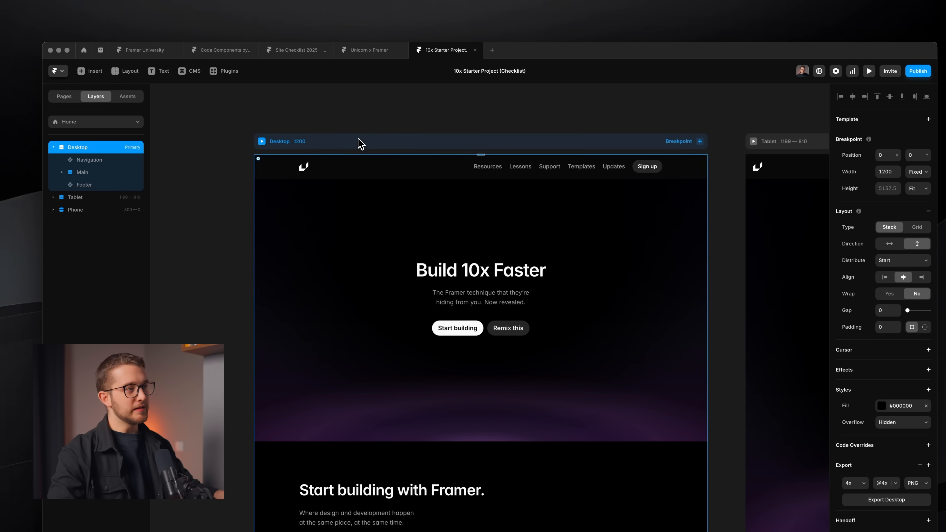
- Examine the Navigation, Main and Footer layers of the starter project's Home page and the sections down to the footer
scroll(356, 144, "left", 1)
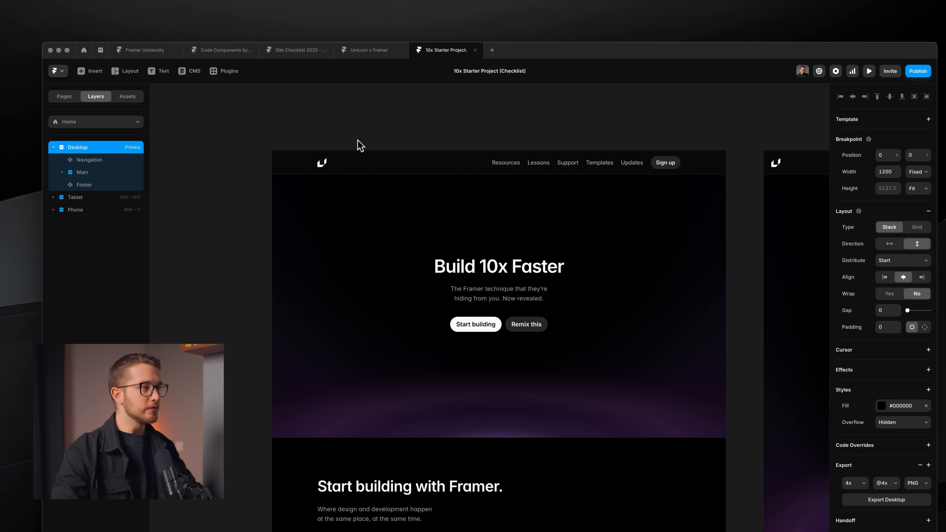
left_click(353, 164, "super")
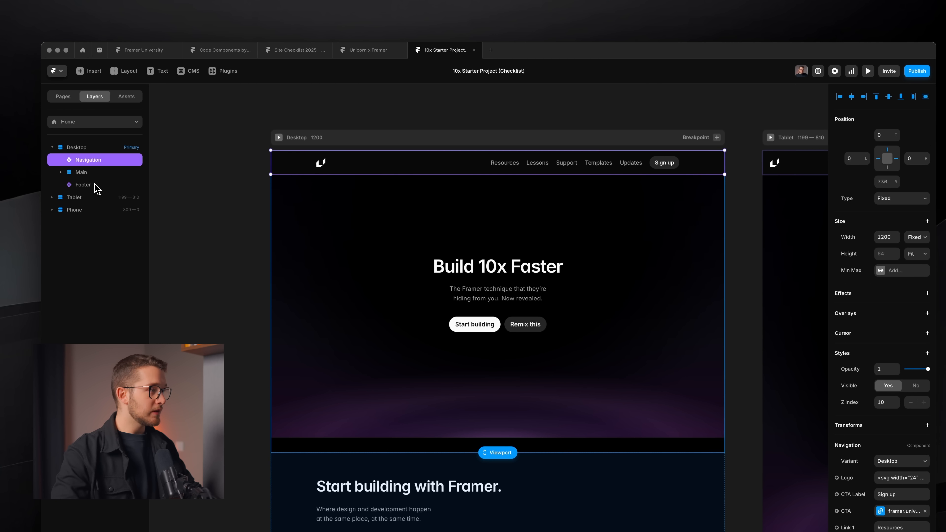
left_click(95, 173)
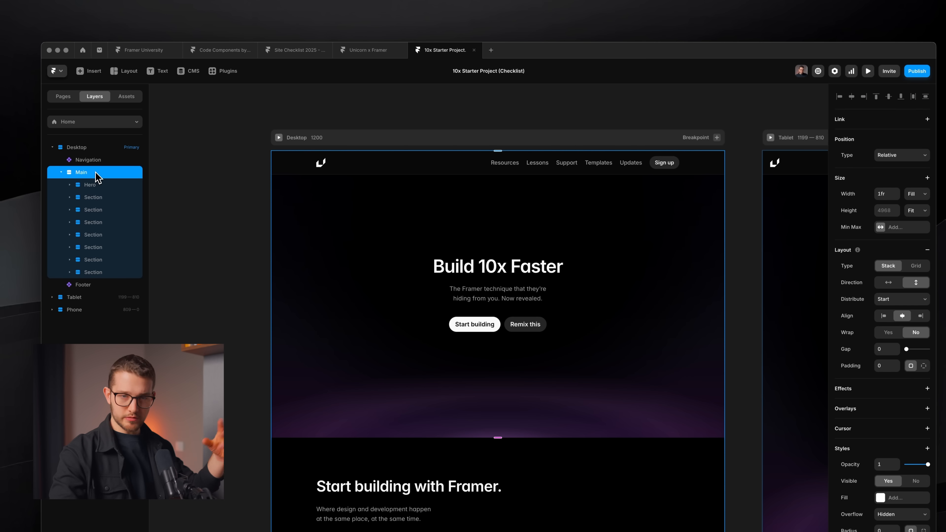
left_click(61, 172)
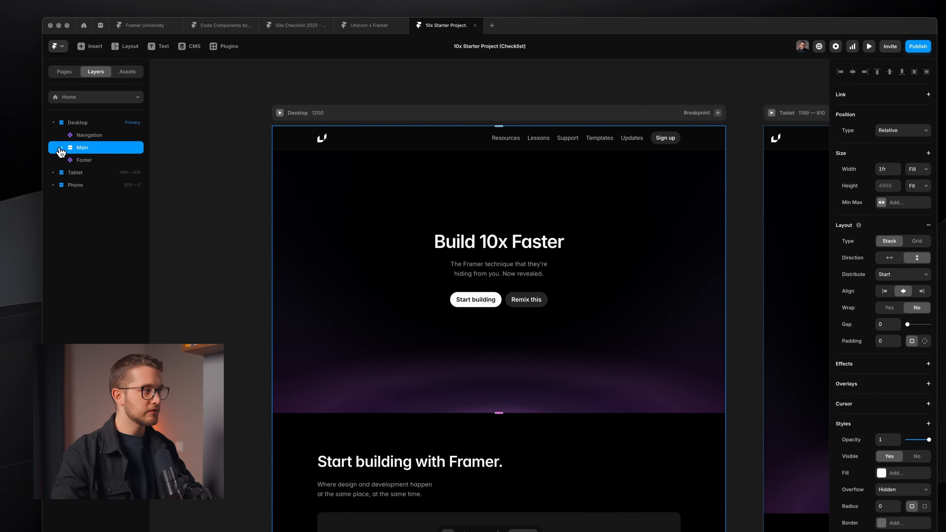
left_click(83, 185)
scroll(406, 282, "down", 15)
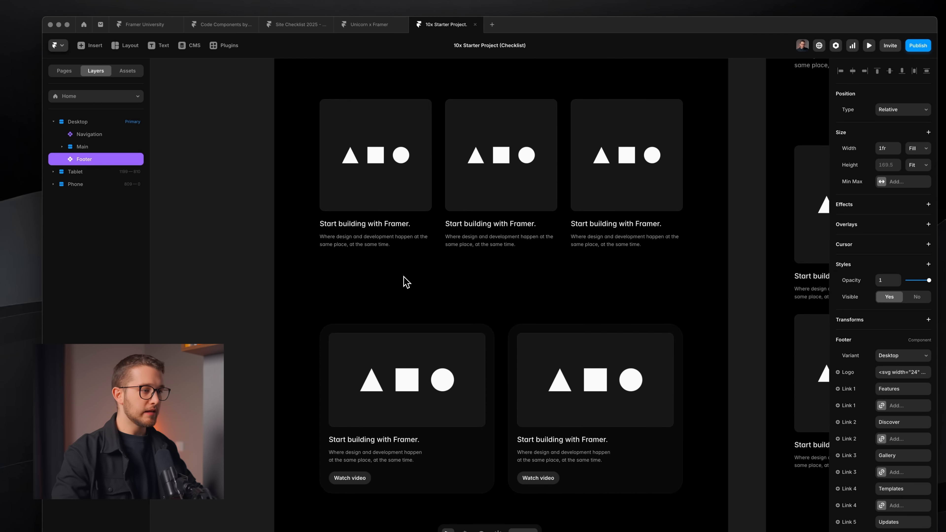
left_click(460, 401)
scroll(459, 401, "down", 8)
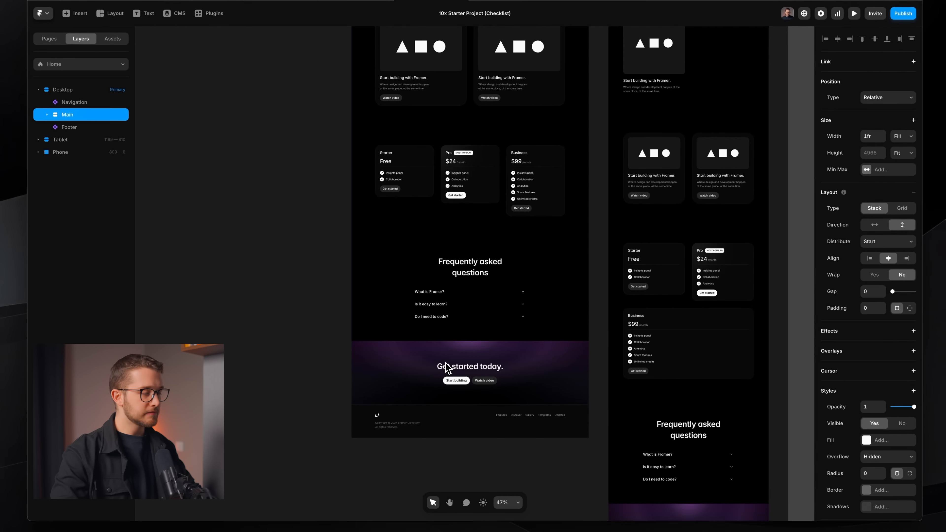
scroll(508, 261, "up", 10)
scroll(504, 260, "down", 1)
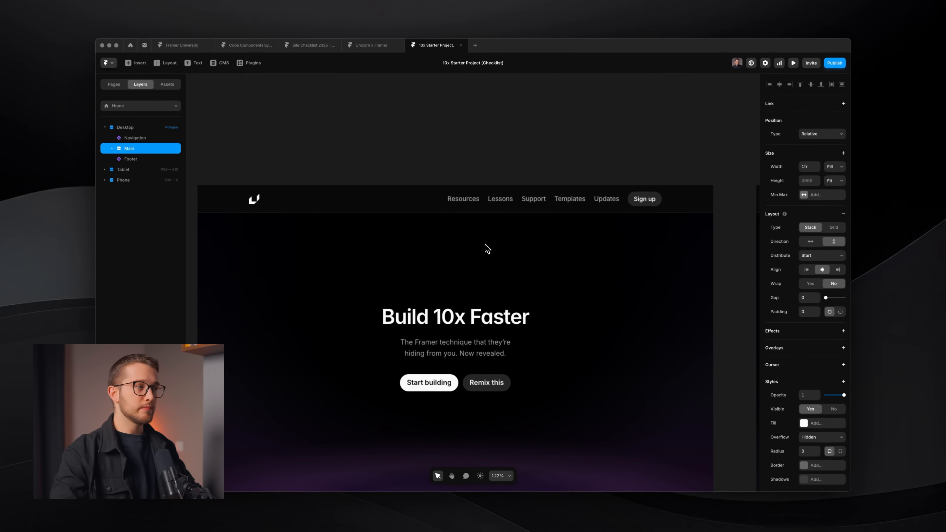
scroll(485, 245, "down", 4)
scroll(484, 246, "down", 3)
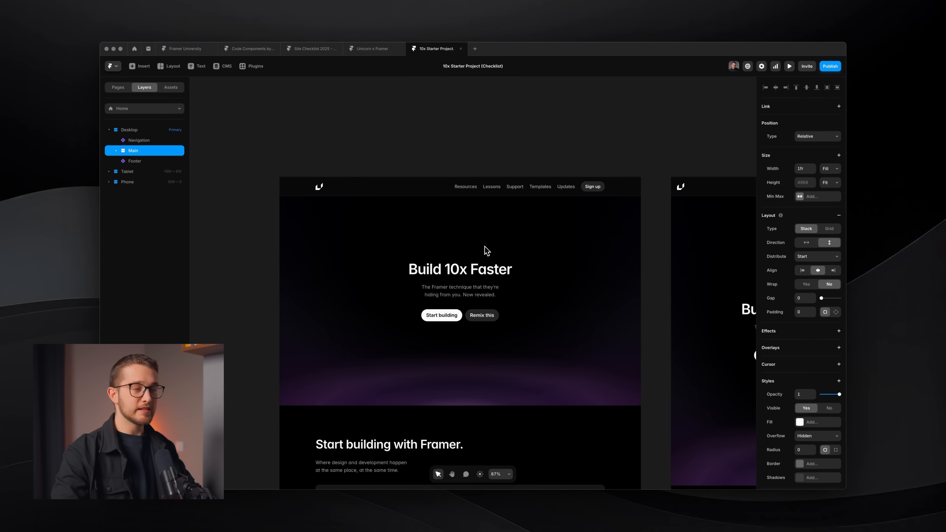
- Create a new page in the starter project and select its desktop frame
left_click(323, 126)
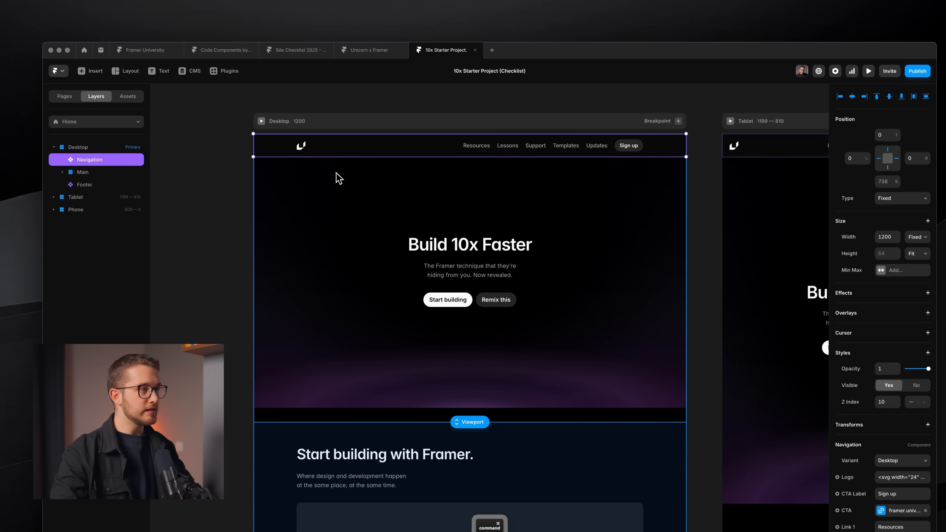
left_click(64, 96)
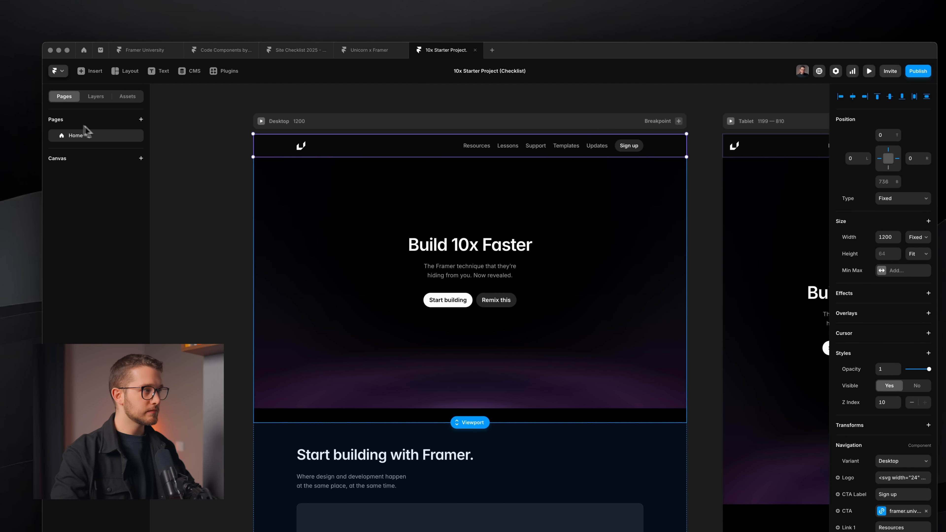
left_click(136, 135)
left_click(140, 122)
left_click(140, 121)
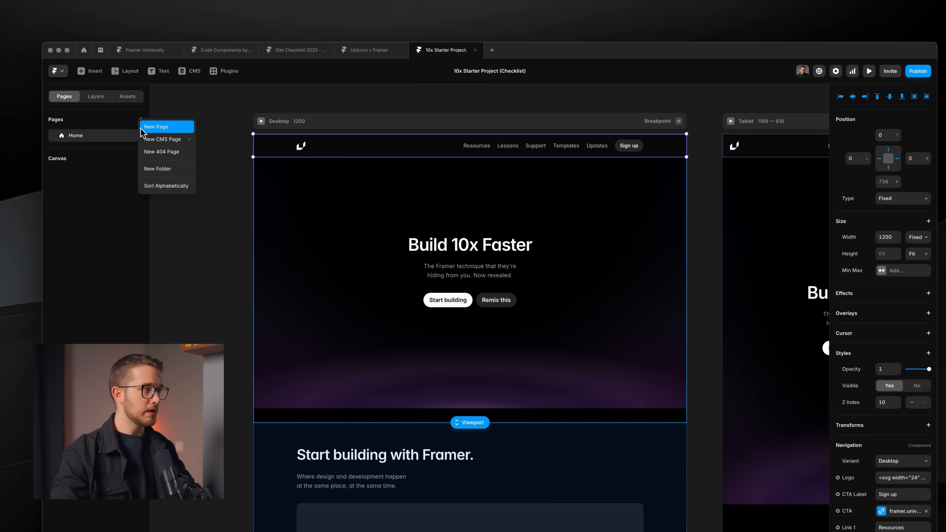
left_click(141, 129)
left_click(202, 178)
scroll(202, 179, "down", 5)
scroll(203, 179, "left", 2)
left_click(372, 168)
- Copy the Navigation component from the Home page and paste it into the desktop frame of /page
left_click(64, 96)
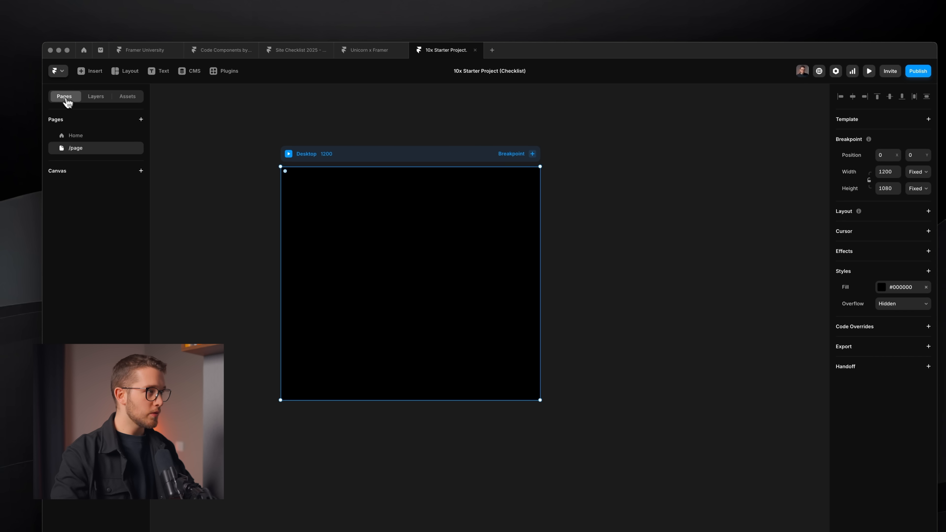
left_click(95, 135)
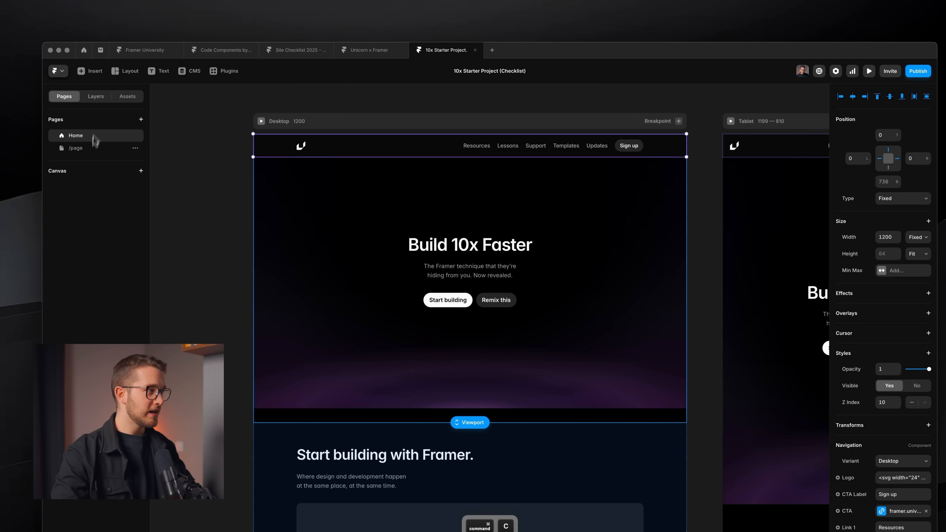
left_click(86, 148)
key("super+v")
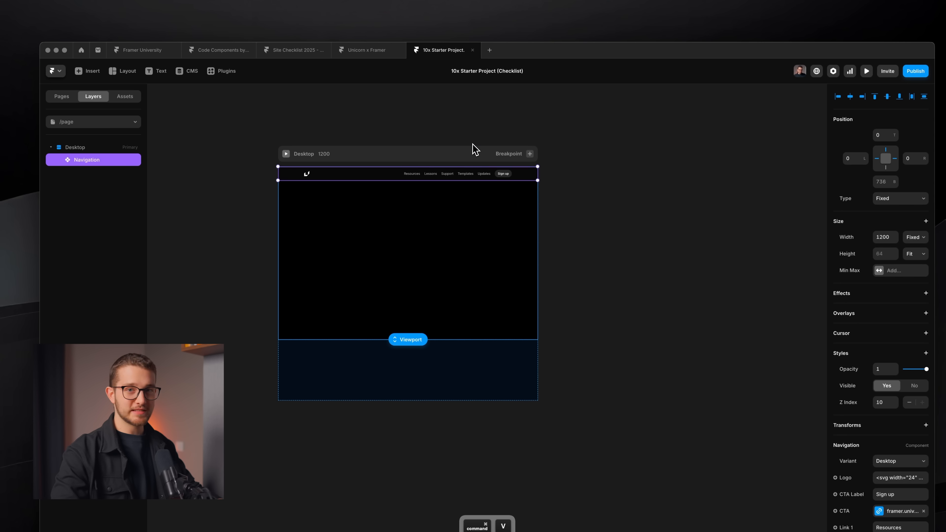
- Switch between the Home page and /page to compare the placement of the navigation on both
left_click(476, 135)
scroll(416, 159, "up", 3)
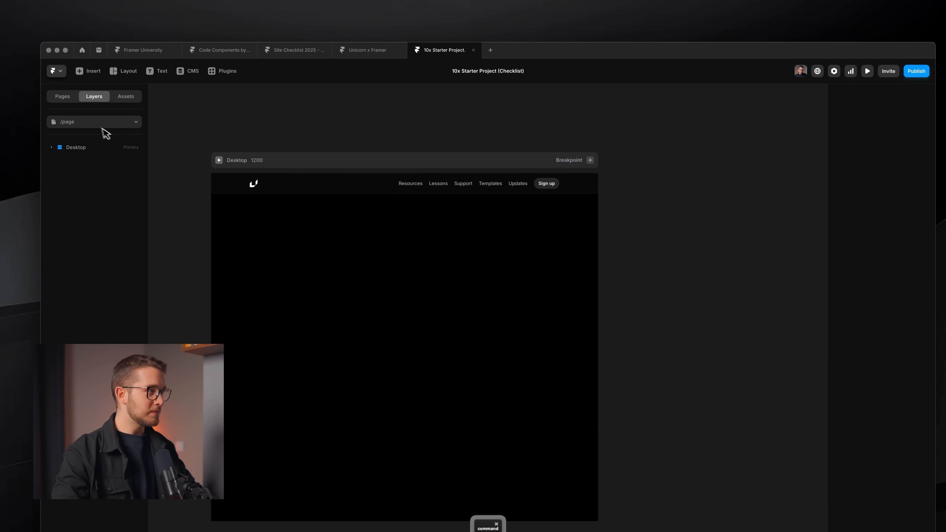
left_click(57, 97)
left_click(90, 135)
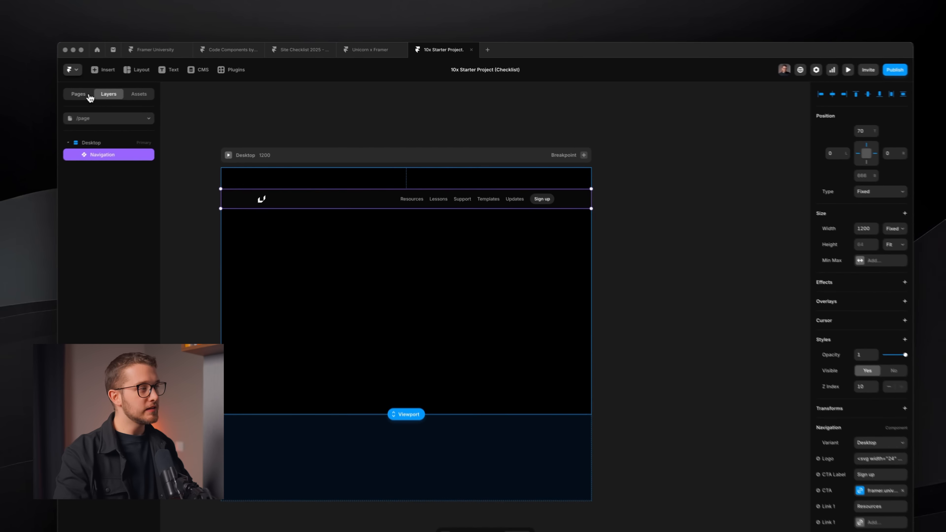
left_click(64, 96)
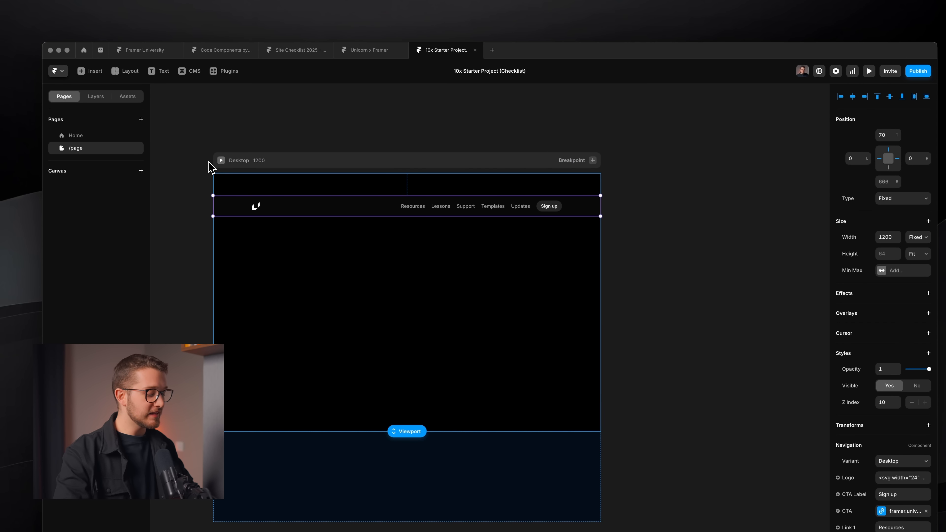
key("alt+2")
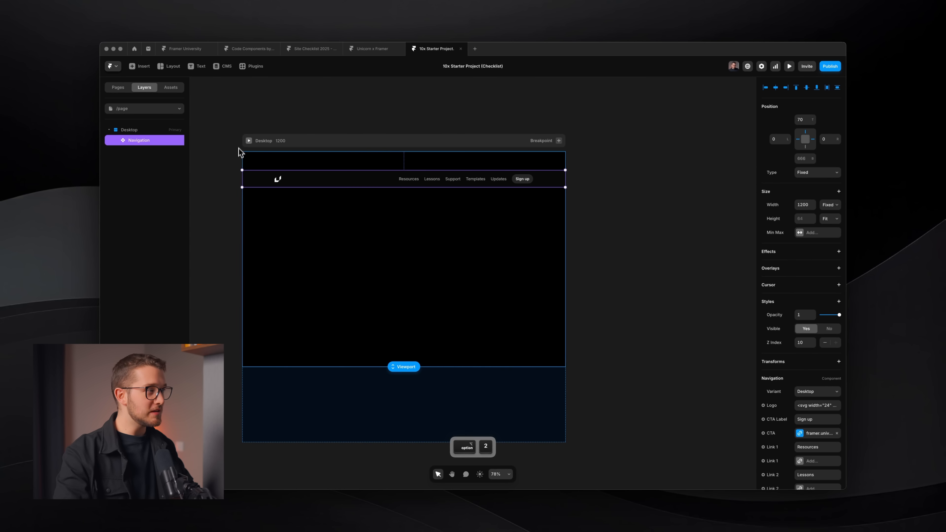
key("alt+1")
key("alt+w")
left_click(127, 119)
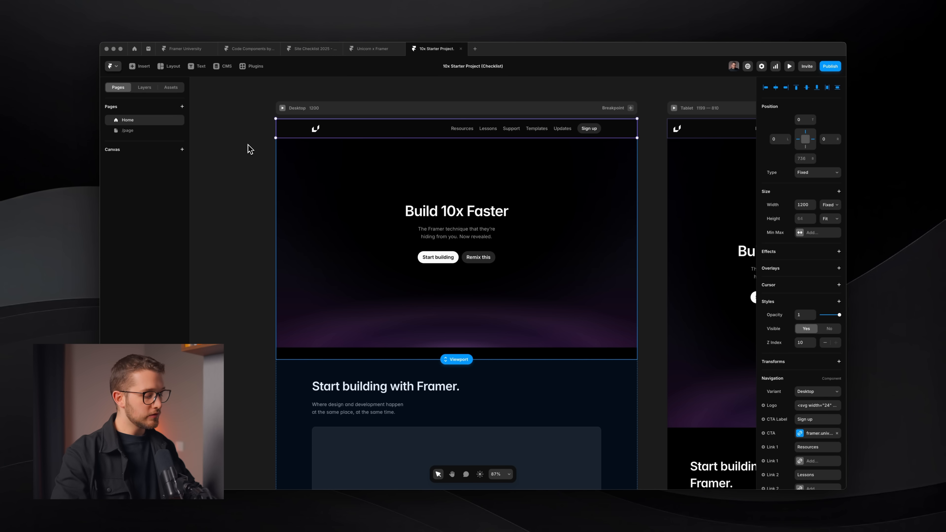
key("alt+2")
key("alt+1")
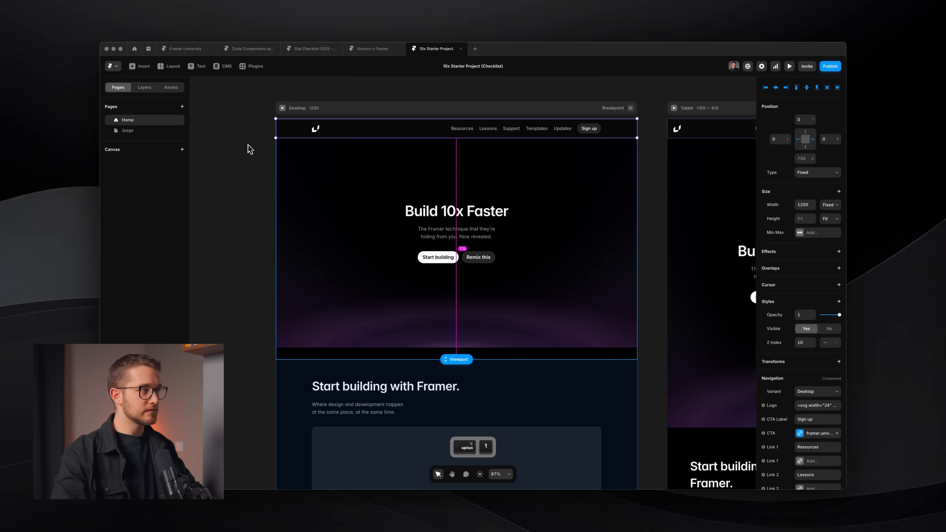
key("alt+2")
- Consult the site checklist and create a layout template named Main from the Home page's Navigation
key("super+Tab")
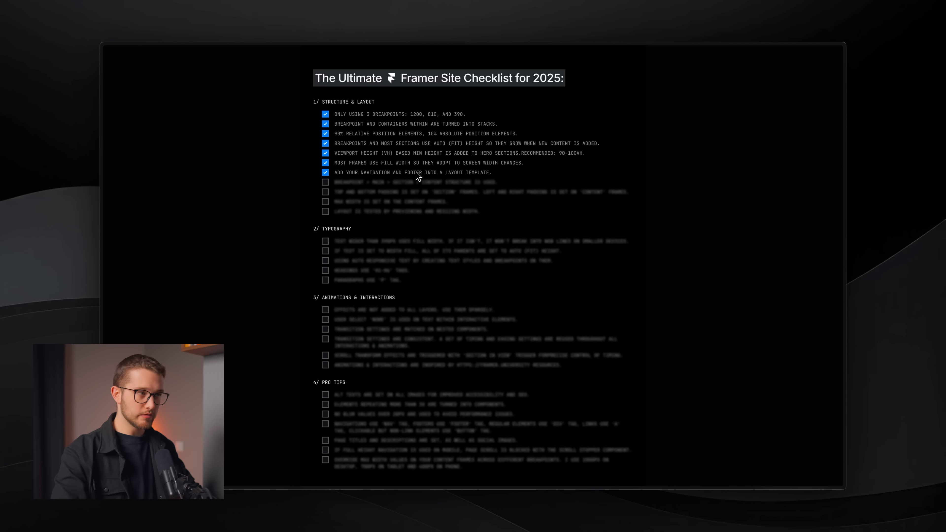
key("super+Tab")
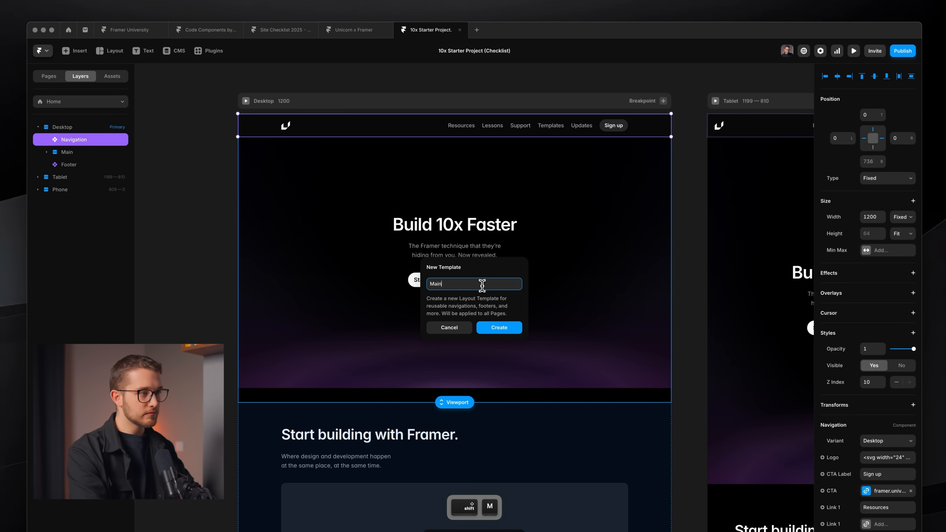
key("Return")
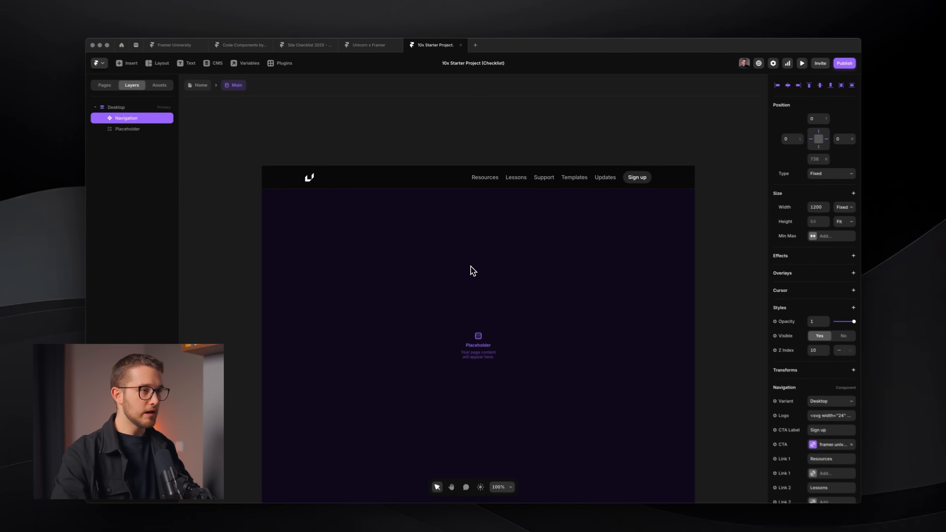
scroll(471, 285, "down", 5)
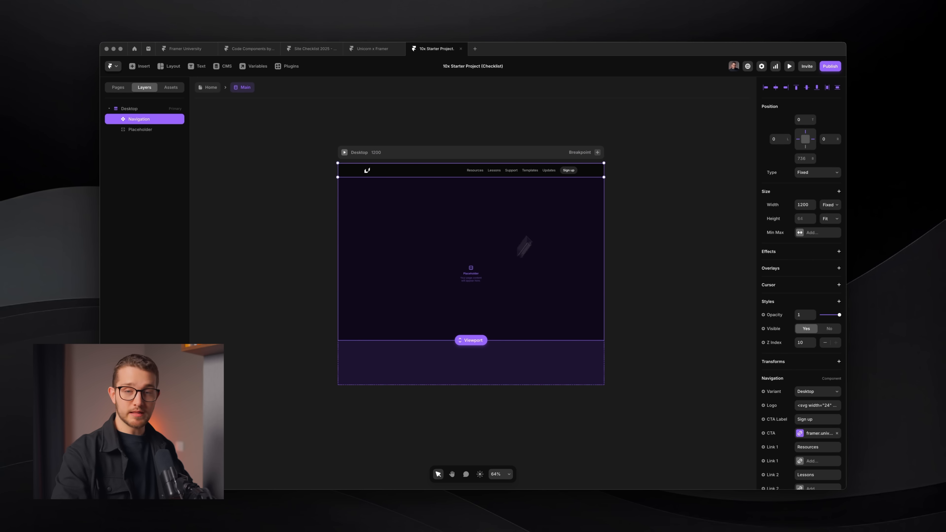
- Add Tablet and Phone breakpoints to the Main layout template alongside its desktop frame
scroll(507, 264, "up", 4)
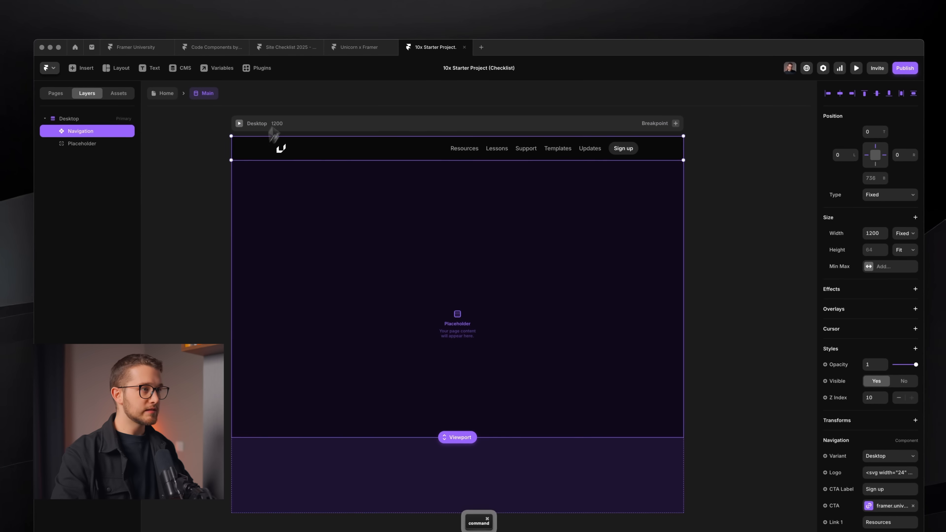
scroll(526, 139, "down", 4)
scroll(540, 145, "up", 2)
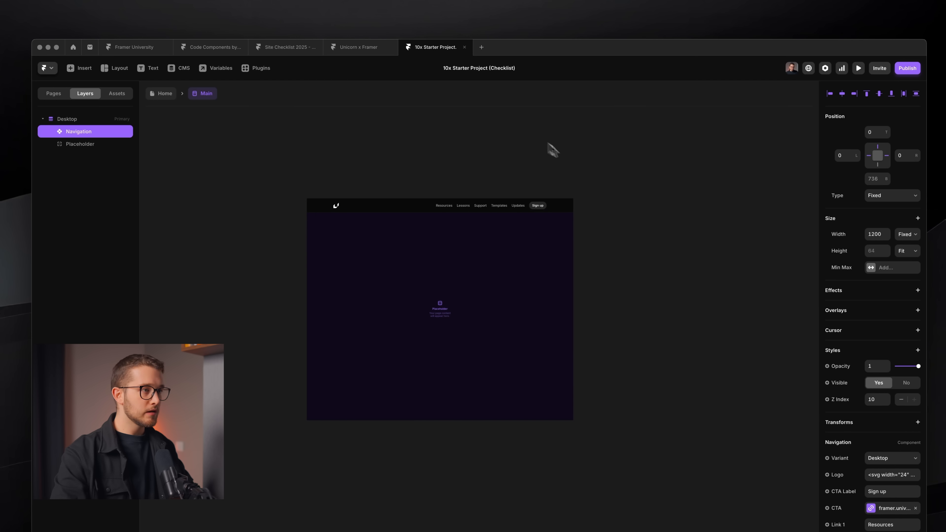
left_click(563, 184)
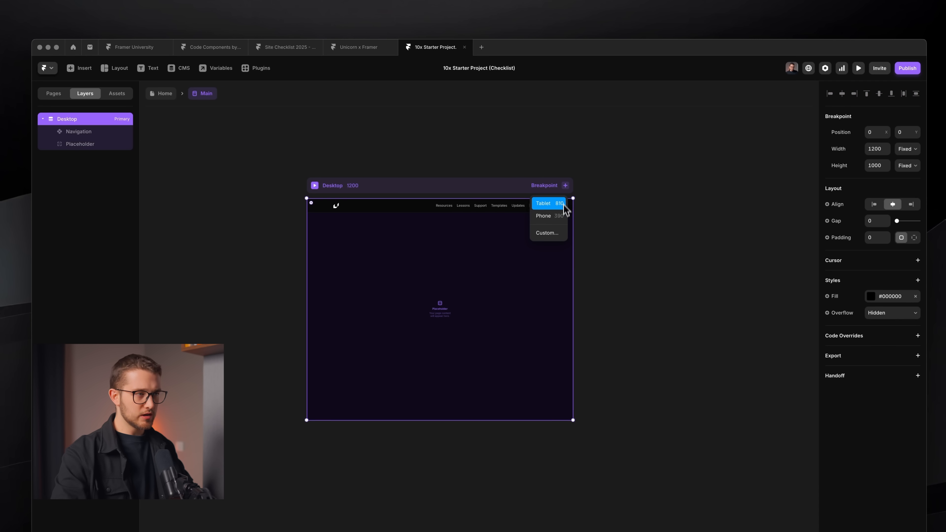
left_click(562, 202)
left_click(561, 218)
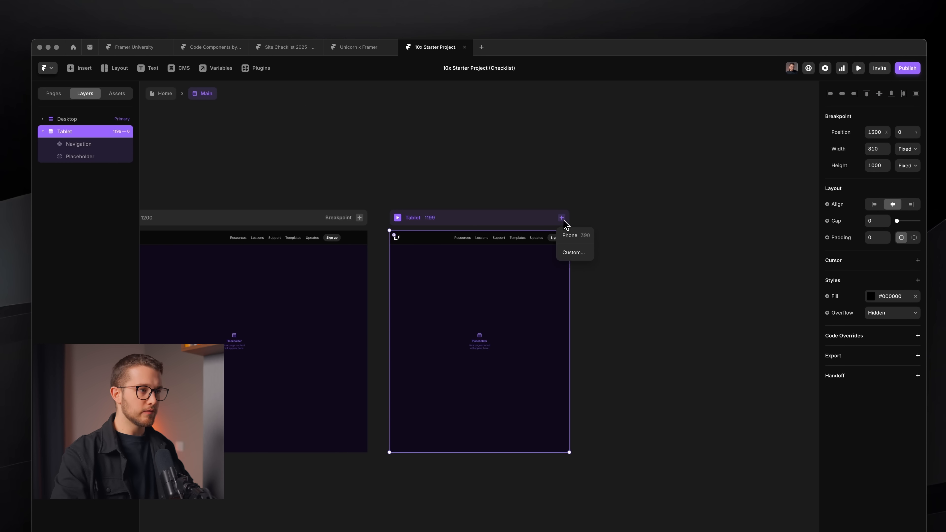
left_click(573, 241)
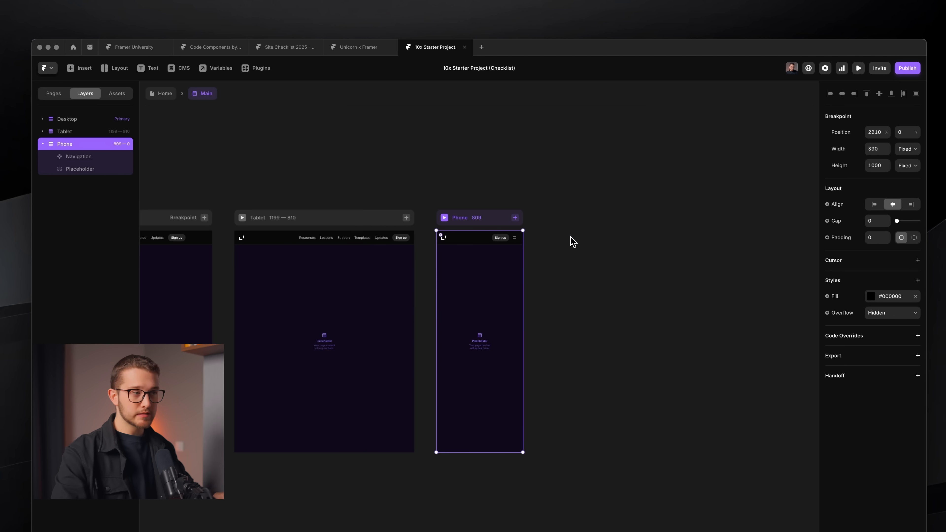
- Check which variant the Navigation uses on the Phone breakpoint of the Main template
left_click(488, 242, "super")
scroll(469, 228, "up", 5)
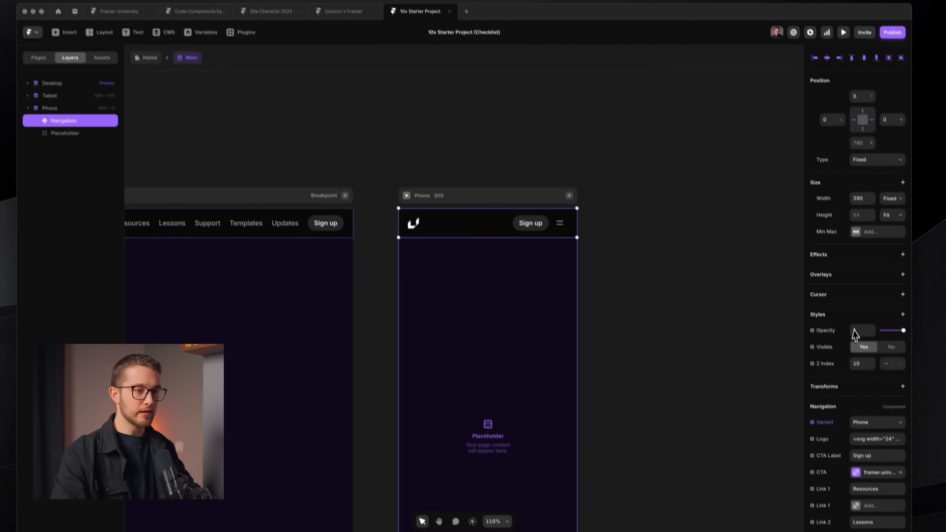
left_click(880, 423)
left_click(880, 425)
scroll(547, 228, "down", 5)
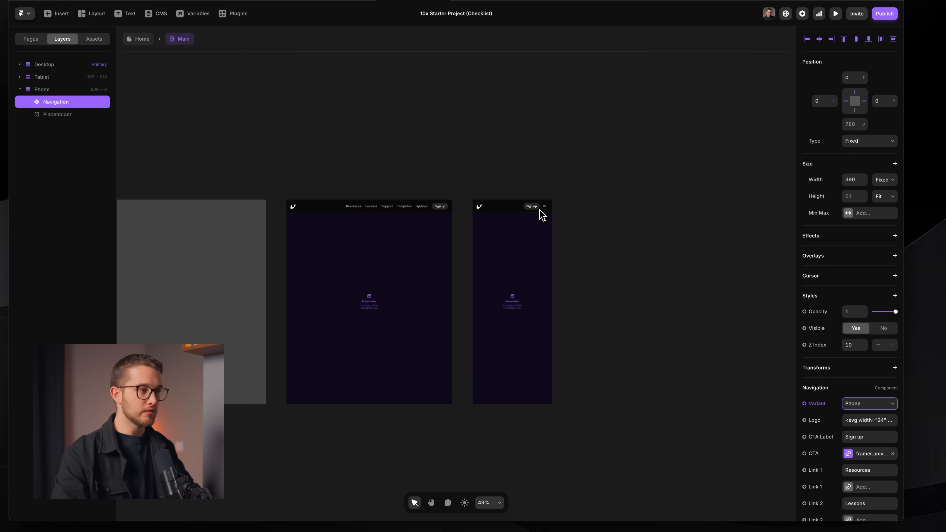
scroll(540, 210, "left", 4)
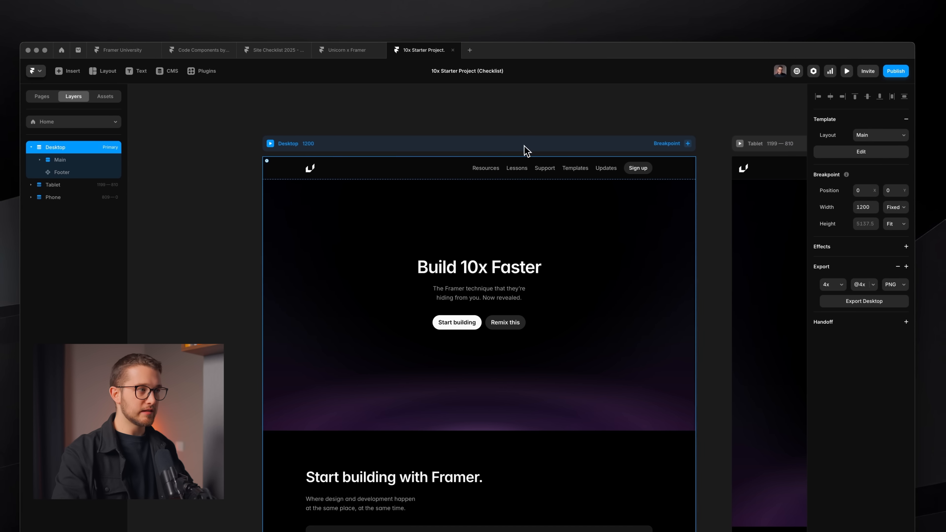
- Remove the Main layout template from the Home page's desktop frame and undo the removal
left_click(876, 135)
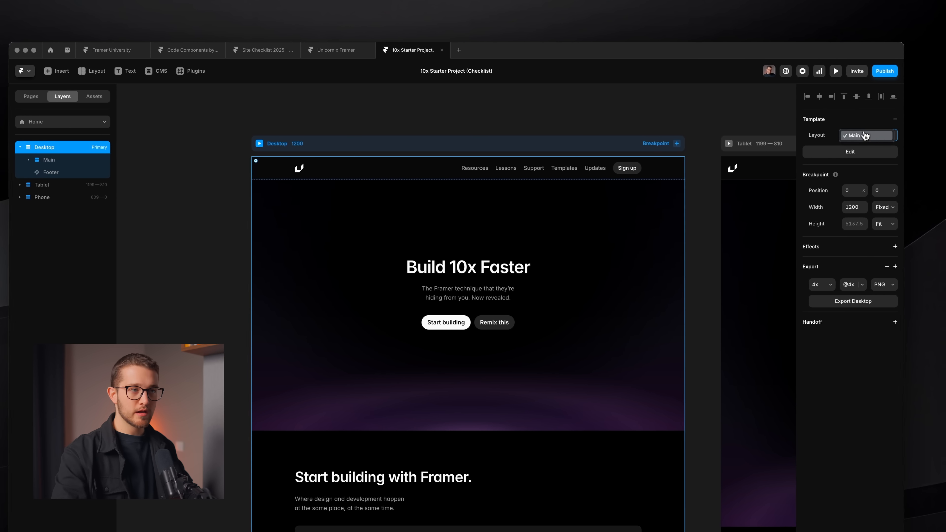
left_click(864, 136)
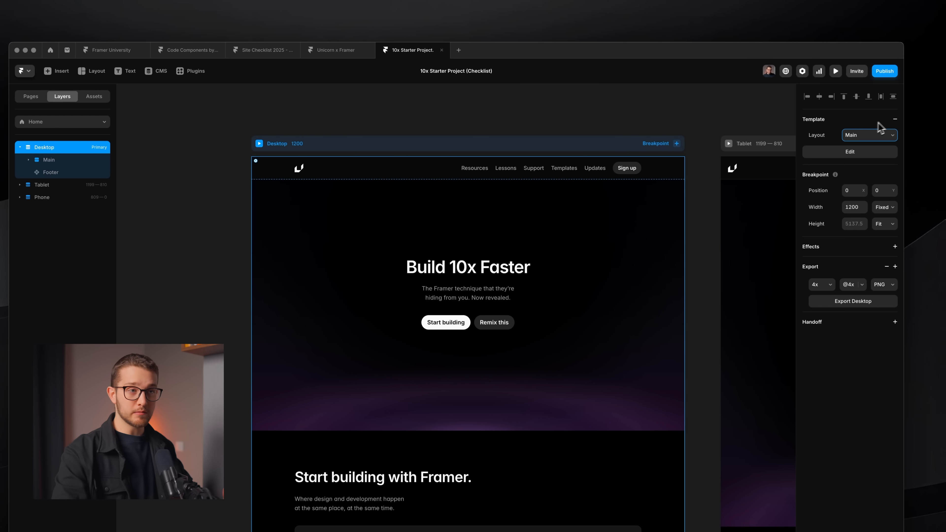
left_click(896, 120)
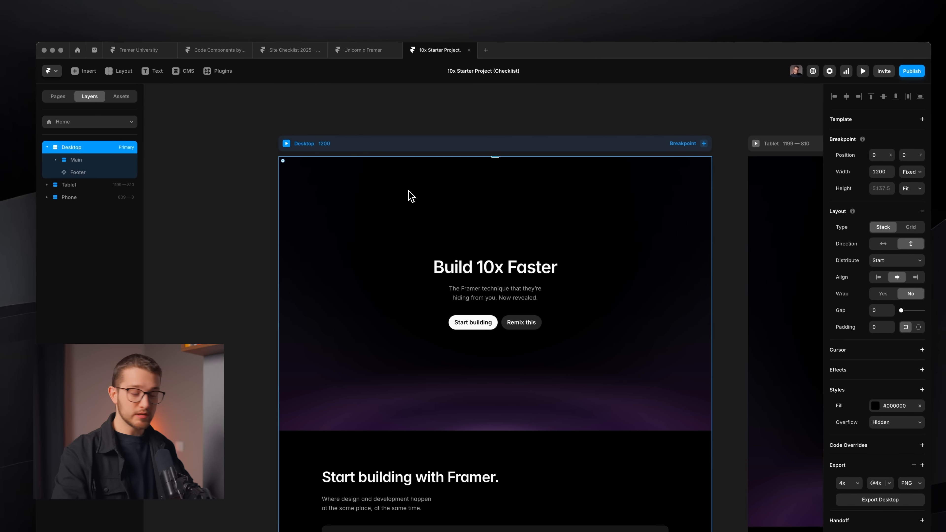
key("ctrl+z")
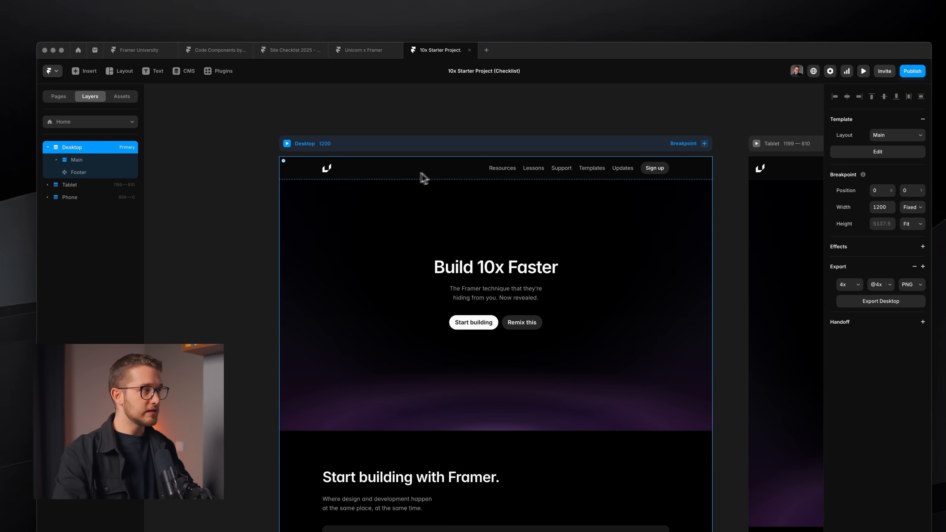
- Open the Main template from the Home page, select its Navigation and return to Home
double_click(406, 174)
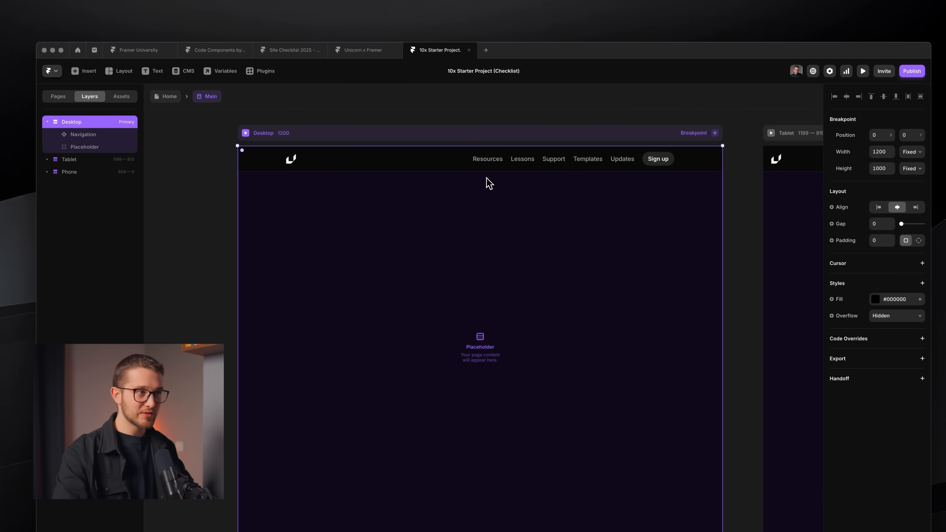
left_click(492, 157, "super")
left_click(171, 96)
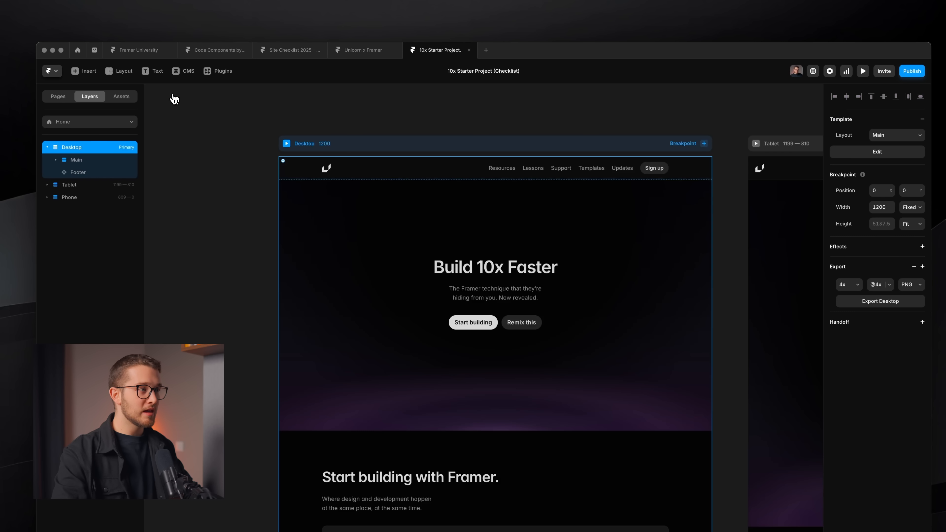
- Cut the separately pasted Navigation layer from the desktop frame of /page
left_click(66, 97)
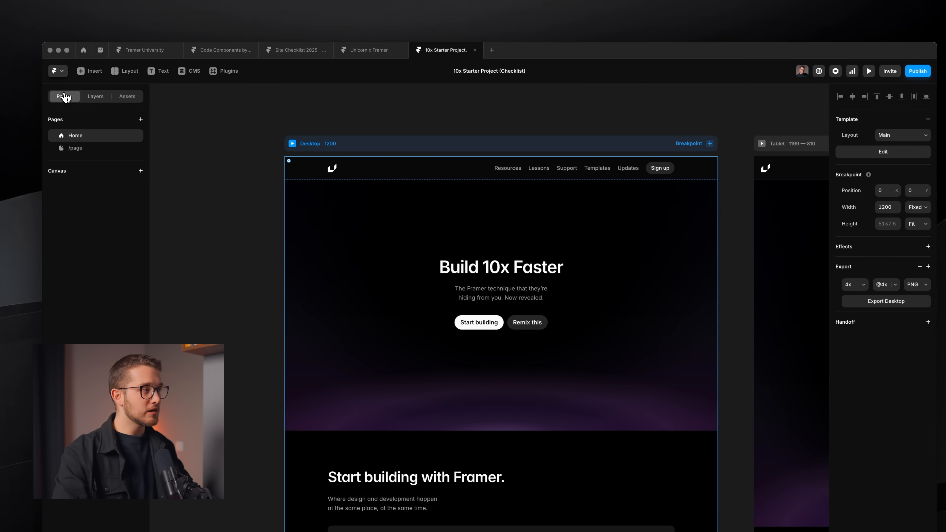
left_click(88, 148)
left_click(414, 160)
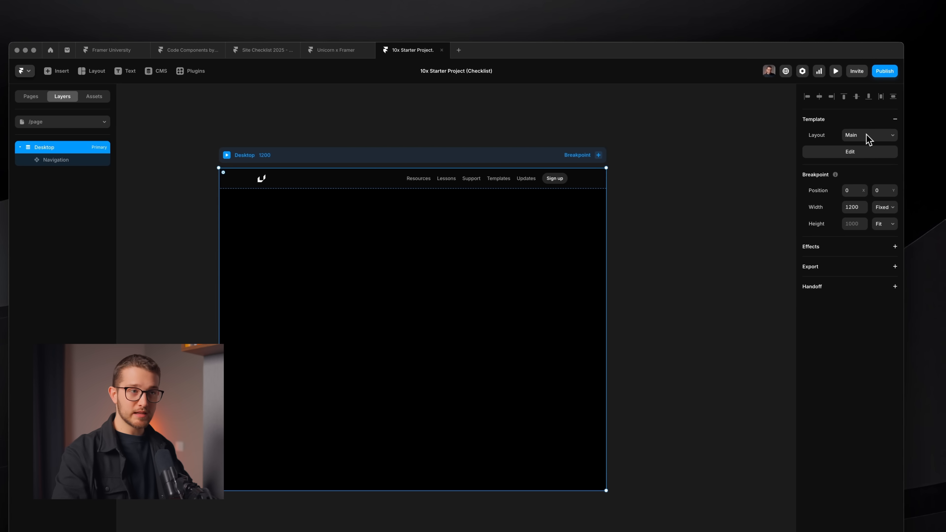
left_click(64, 159, "super")
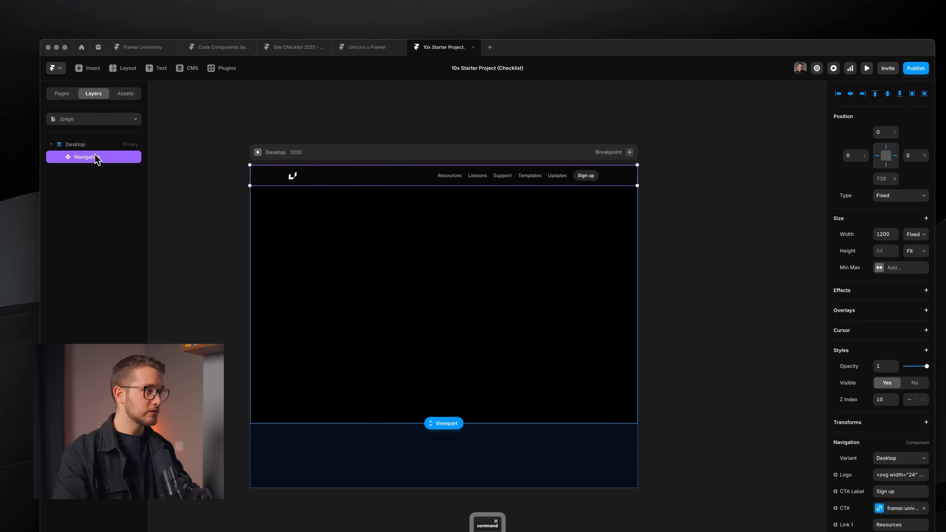
key("super+x")
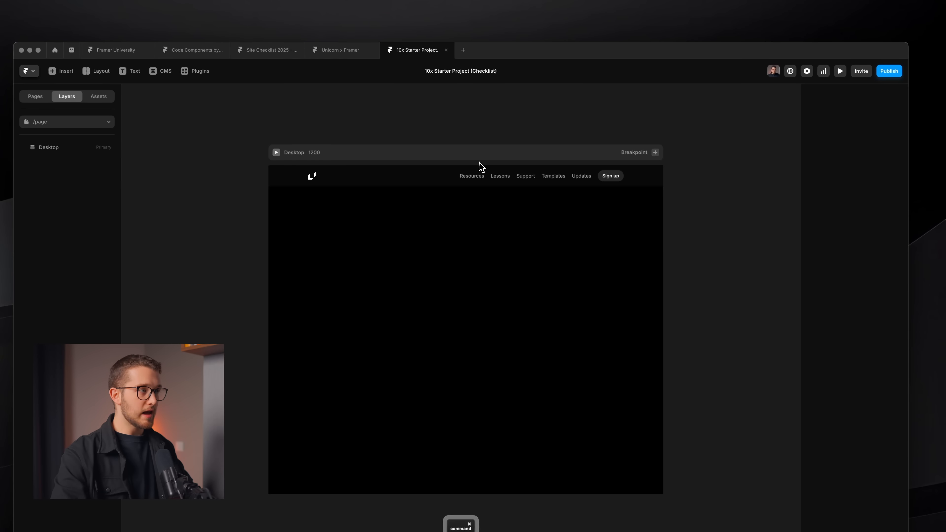
- Select the desktop frame of /page and open its Main layout template for editing
scroll(479, 162, "up", 4)
left_click(480, 157)
scroll(481, 177, "down", 3)
scroll(481, 177, "down", 2)
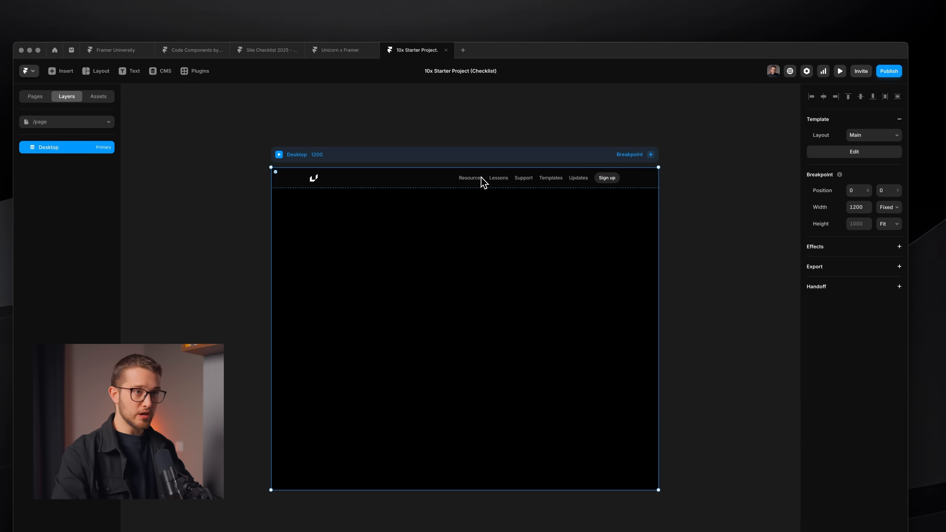
left_click(814, 135)
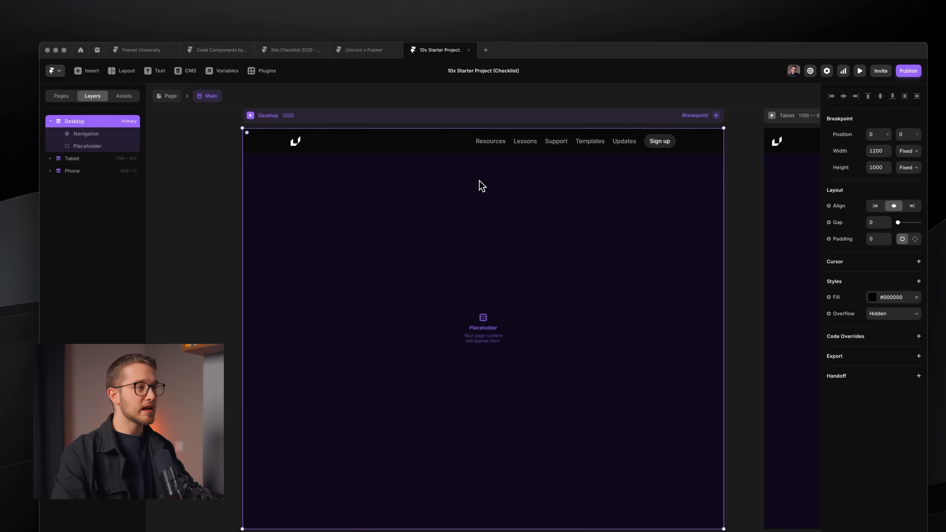
- Move the Navigation in the Main template's desktop frame down by about 90 px
left_click(495, 135, "super")
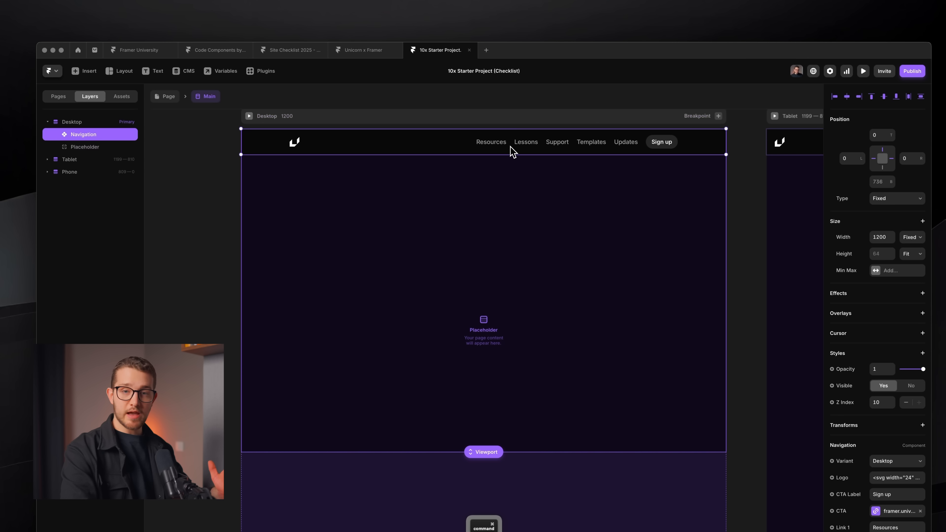
key("shift+Down")
key("shift+Down")
key("shift+Down")
key("shift+Down")
key("shift+Down")
key("shift+Down")
key("shift+Down")
key("shift+Down")
key("shift+Down")
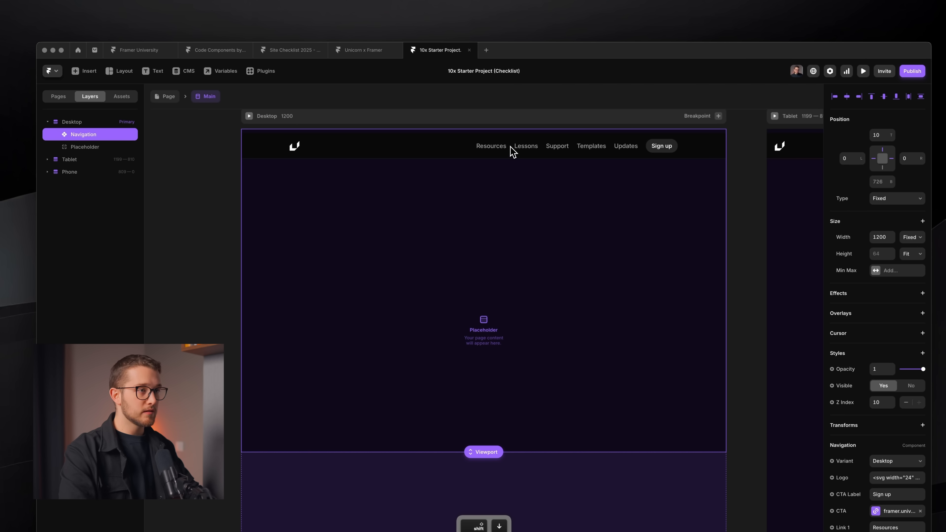
- View /page and the Home page to compare the navigation's position on both
left_click(164, 98)
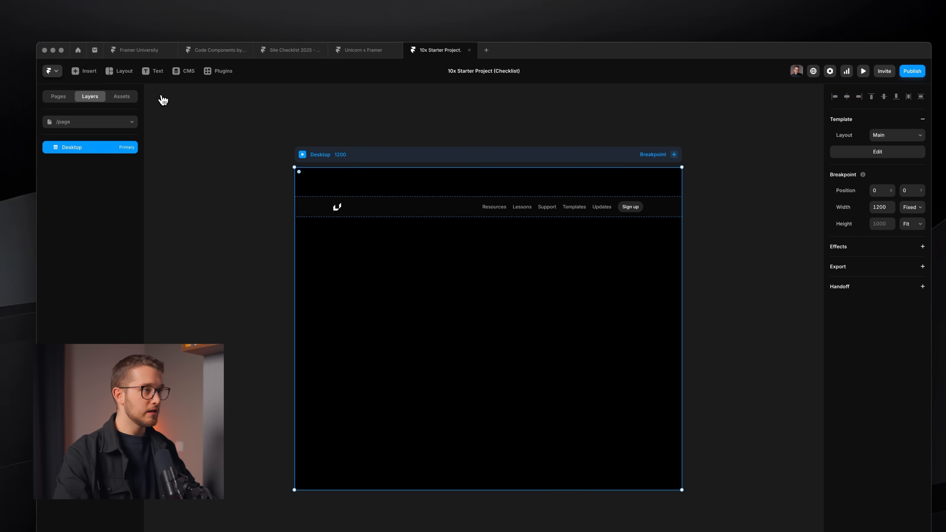
left_click(58, 96)
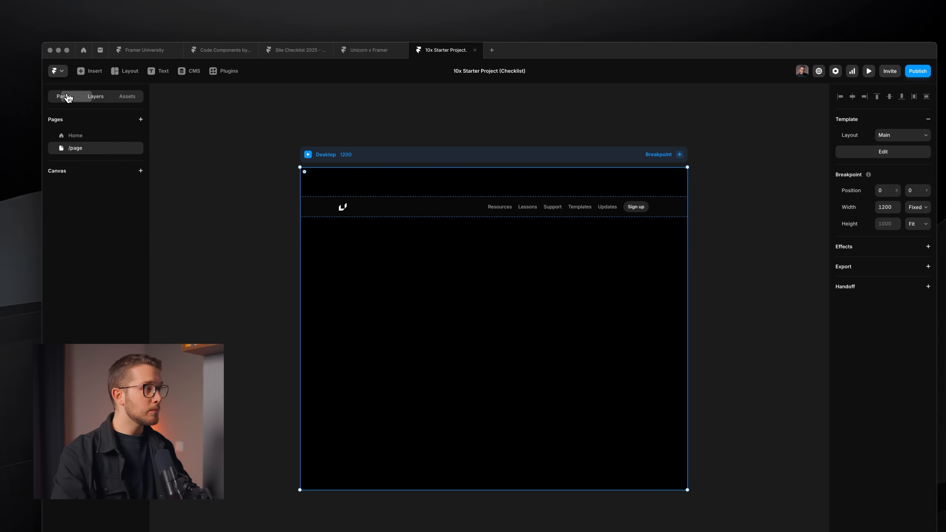
left_click(75, 135)
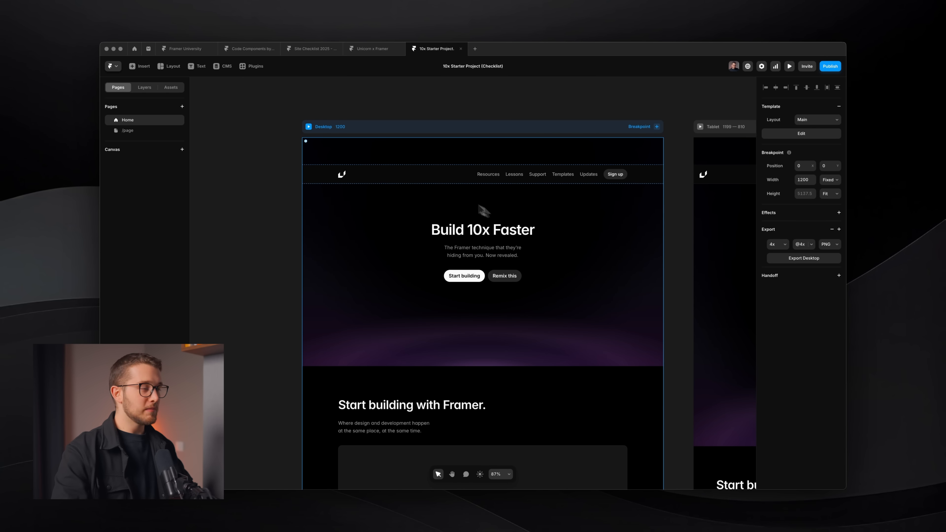
- Align the template's Navigation back to the frame's top edge with a top offset of 0 and return to Home
double_click(463, 190)
left_click(494, 176)
key("alt+w")
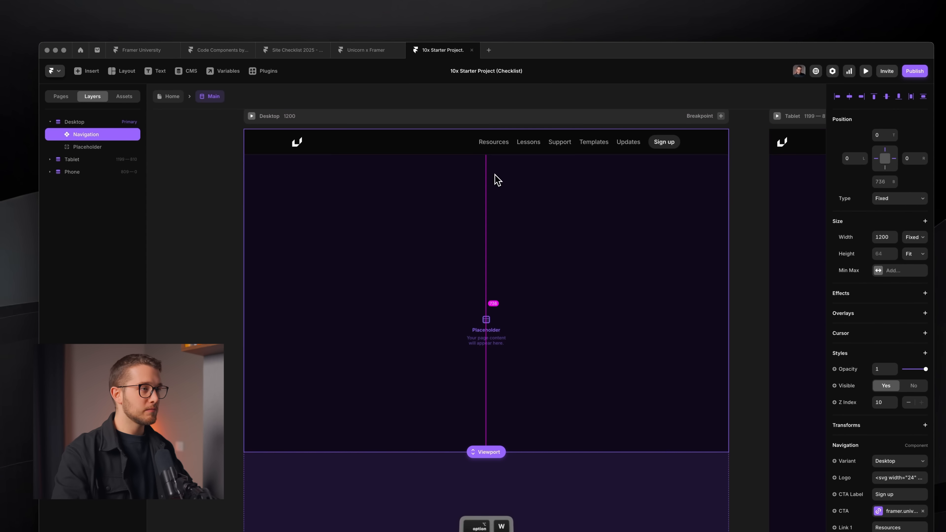
left_click(168, 97)
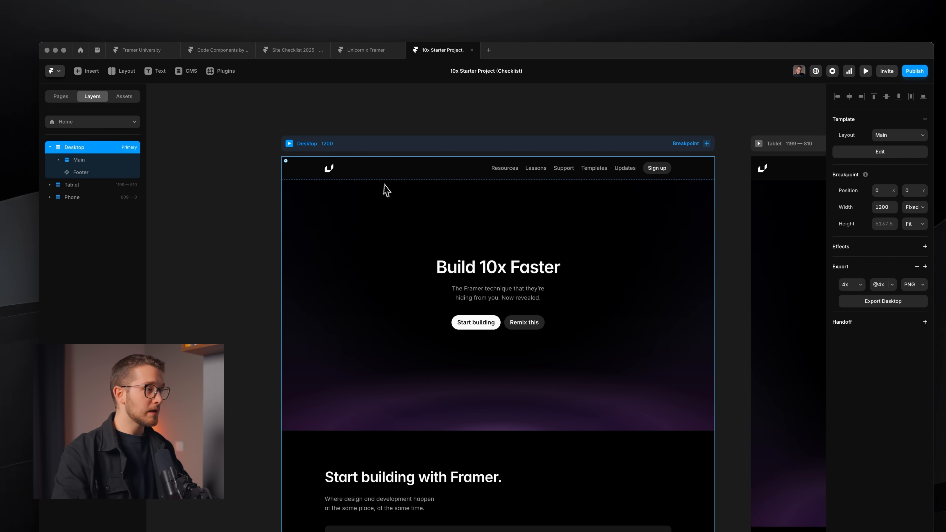
- Copy the Footer component from the Home page and paste it below the placeholder in the Main template
left_click(92, 172)
key("super+c")
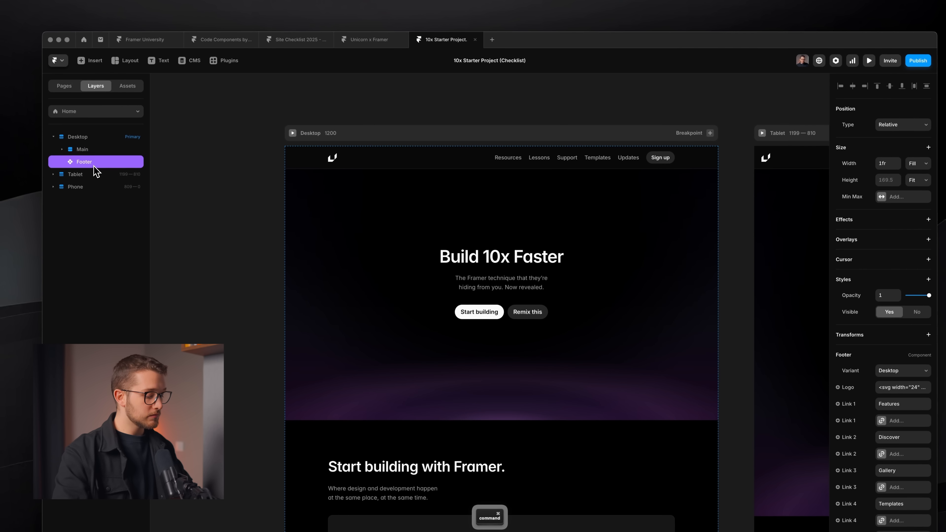
double_click(385, 160)
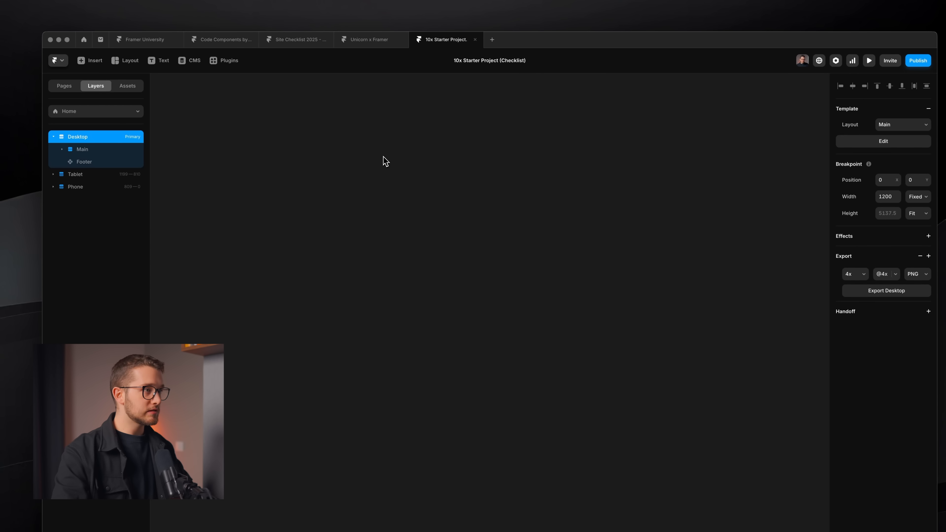
key("super+v")
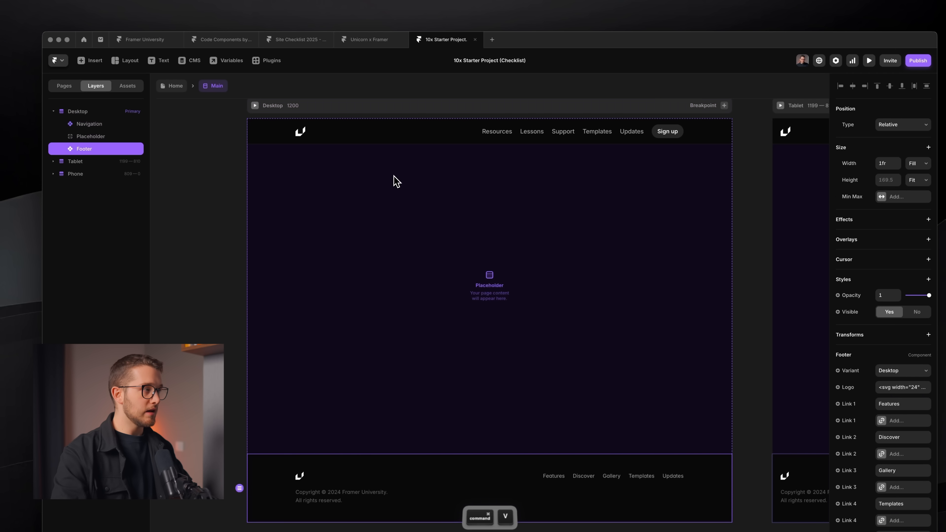
- Examine the Navigation and Placeholder layers of the Main template and return to the Home page
left_click(103, 129)
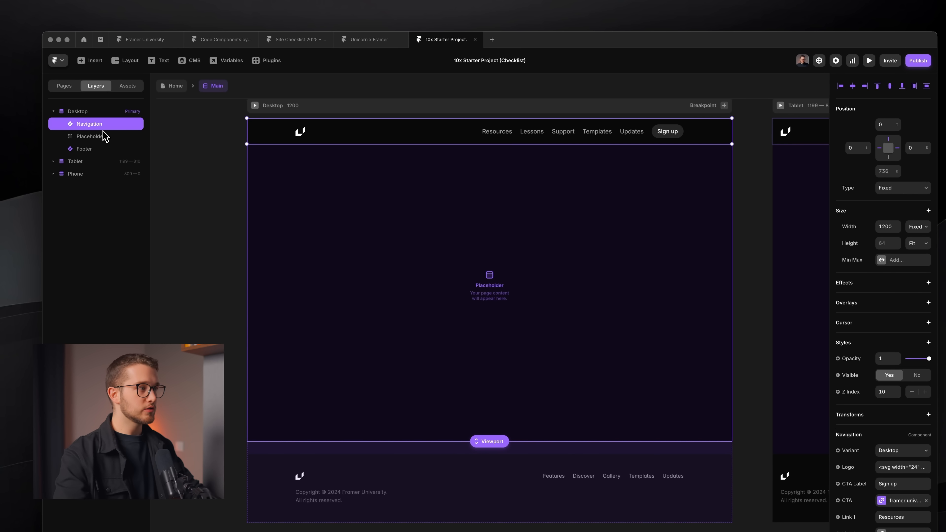
left_click(101, 136)
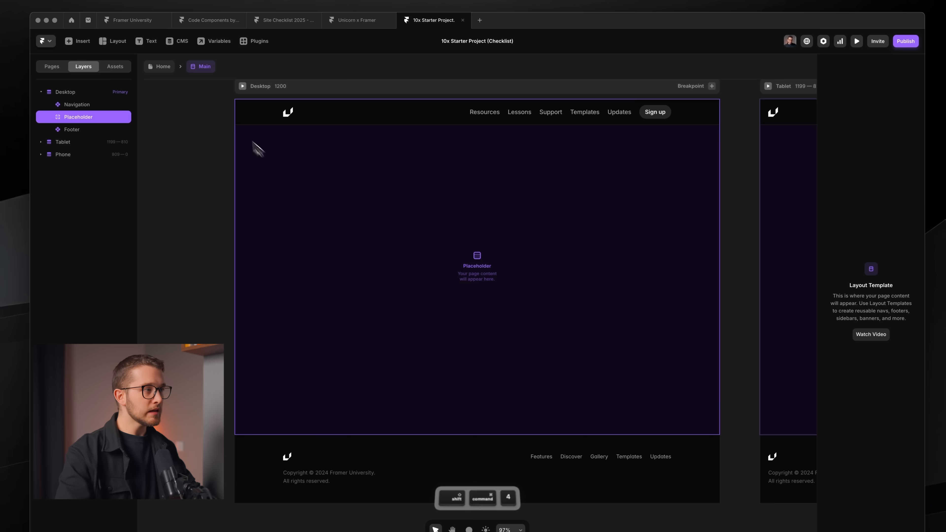
left_click_drag(251, 121, 723, 453)
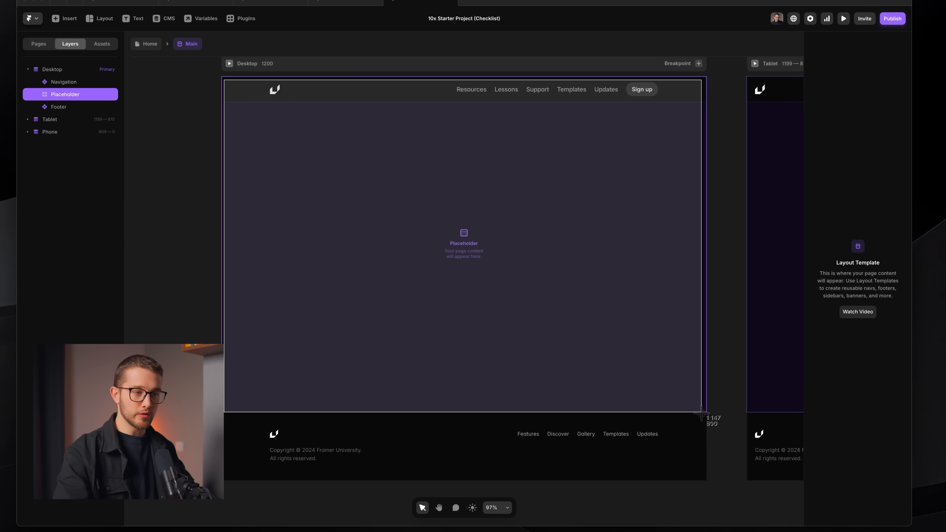
key("Escape")
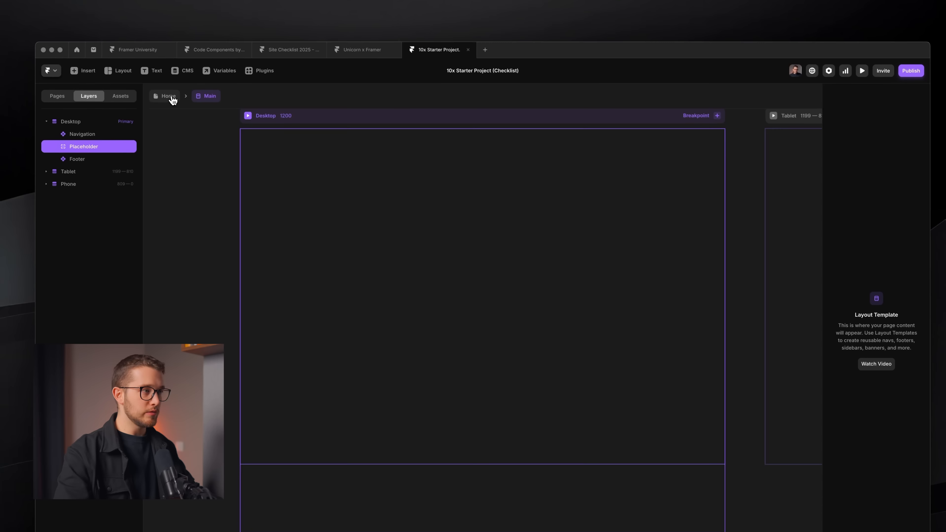
left_click(150, 43)
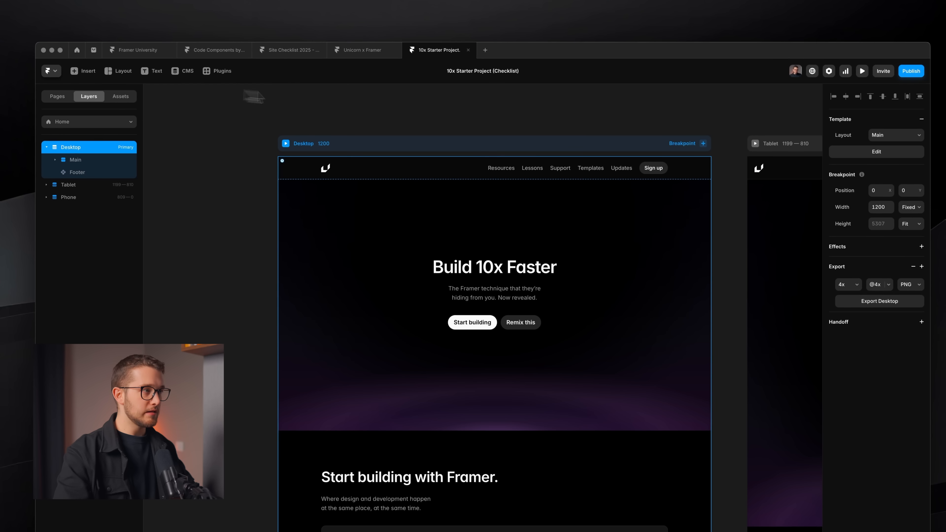
- Examine the Main and Footer layers under the Home page's Desktop breakpoint
scroll(496, 149, "right", 1)
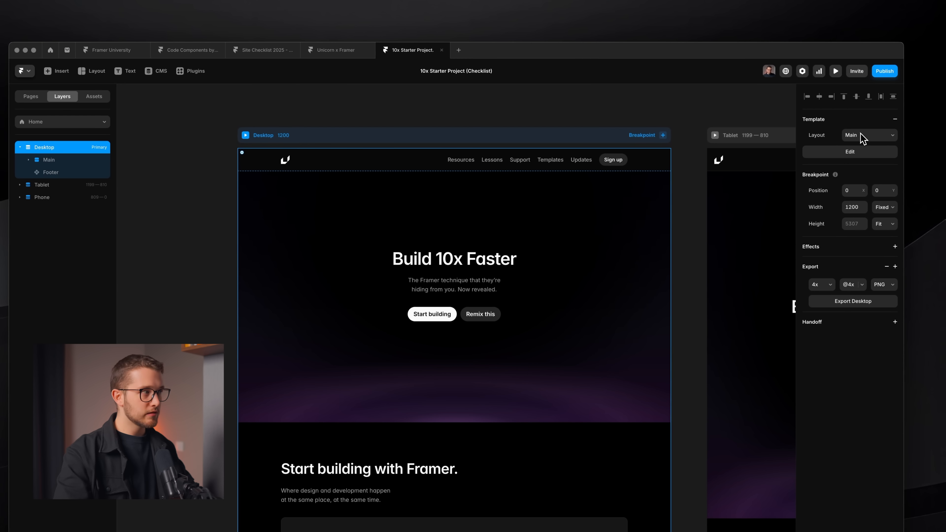
left_click(49, 159)
left_click(46, 171)
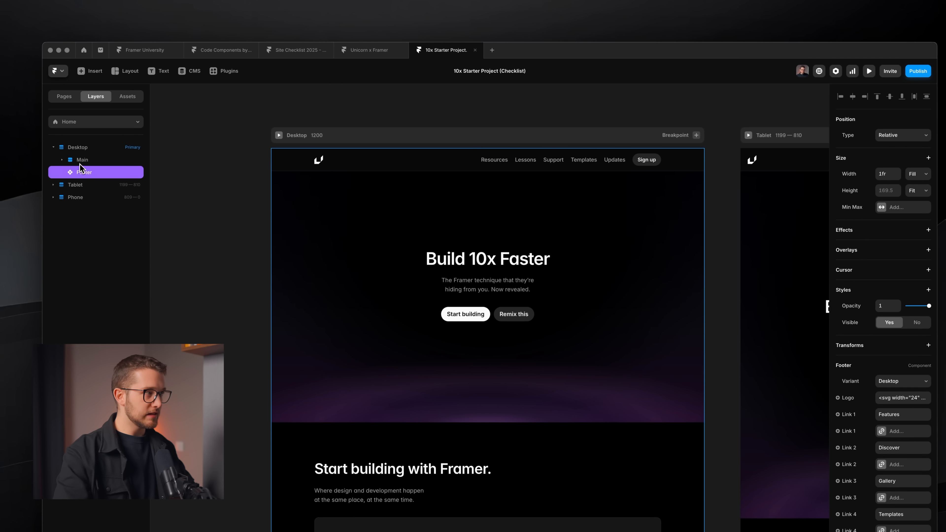
left_click(80, 162)
left_click(80, 172)
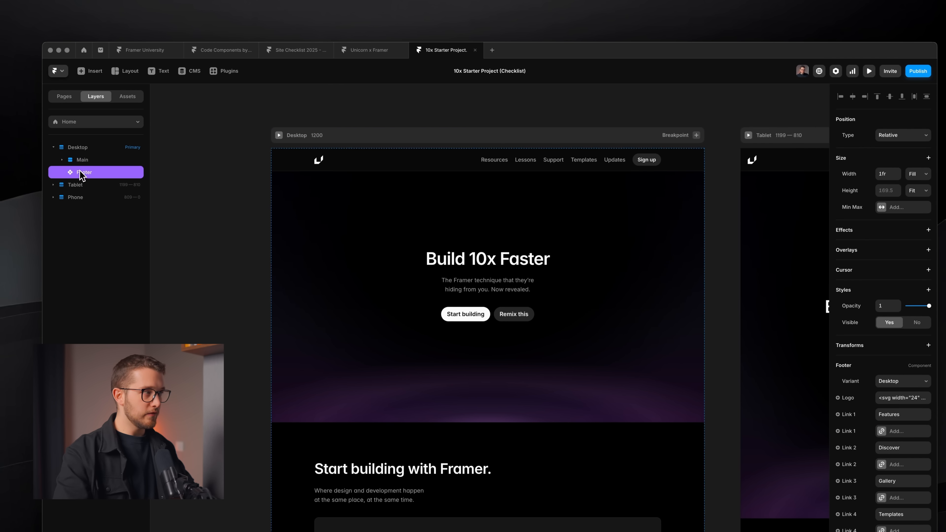
left_click(79, 163)
left_click(80, 168)
left_click(80, 163)
left_click(80, 172)
left_click(83, 162)
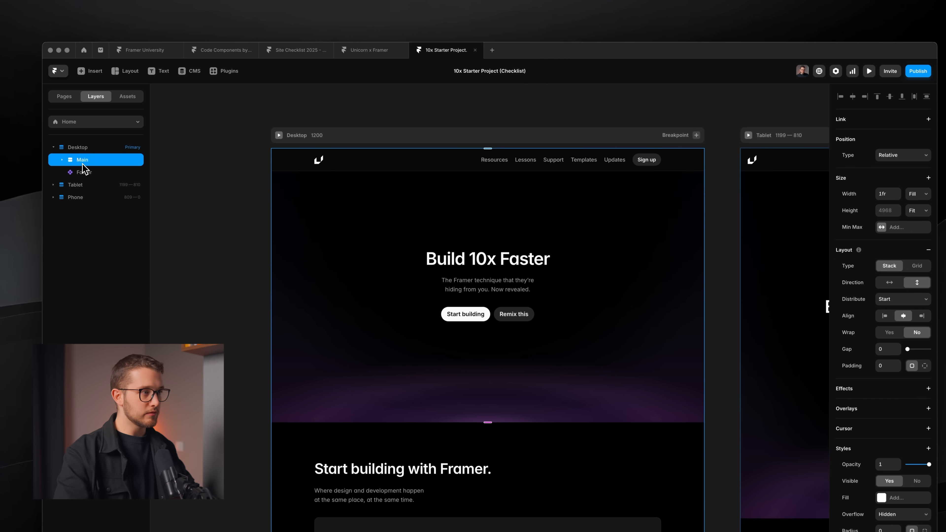
- Open the Main layout template from the Home page and inspect its Placeholder and Footer layers
double_click(417, 170)
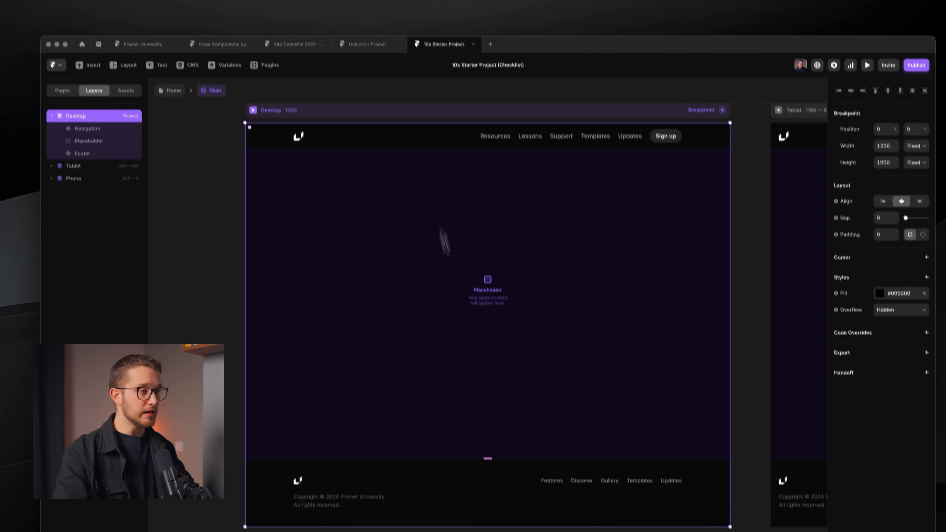
left_click(448, 238)
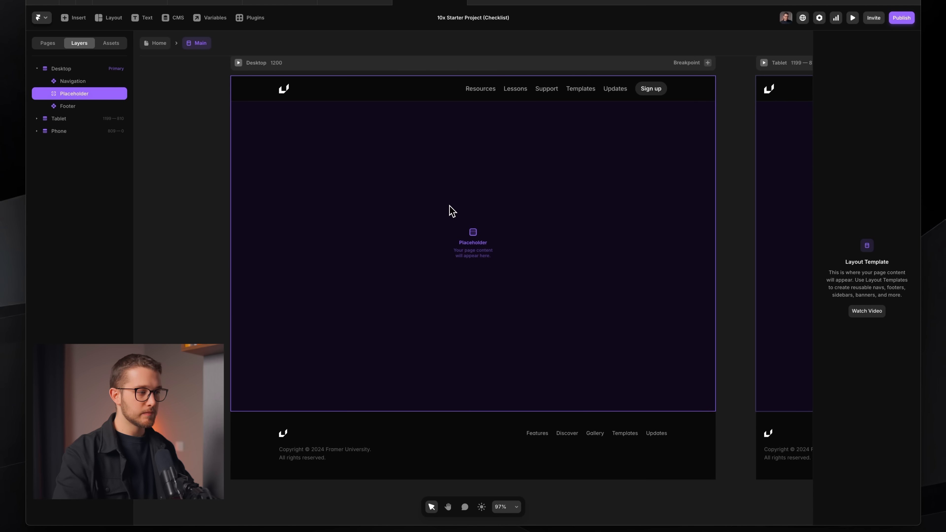
left_click(367, 443, "super")
scroll(367, 444, "down", 3)
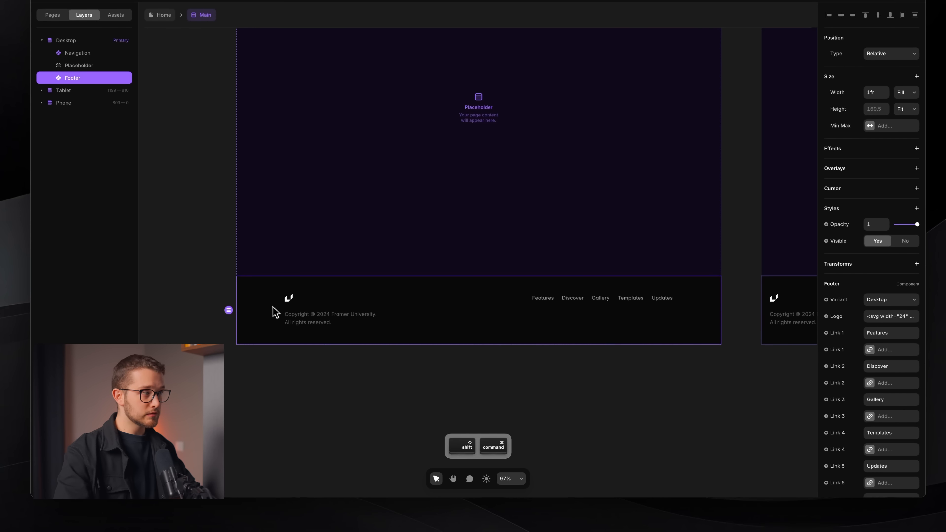
- Outline the Footer's area in the Main template with a screen-capture selection without saving a capture
key("super+shift+4")
left_click_drag(249, 279, 722, 347)
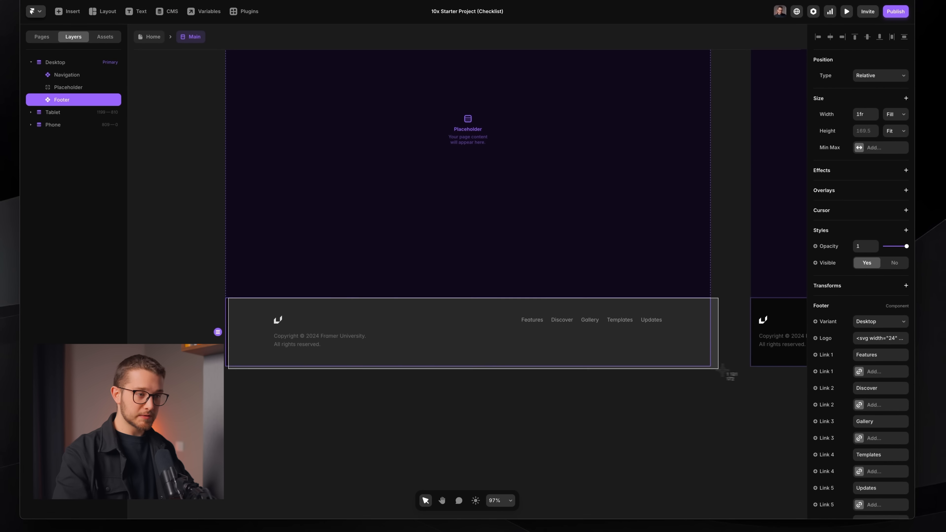
key("Escape")
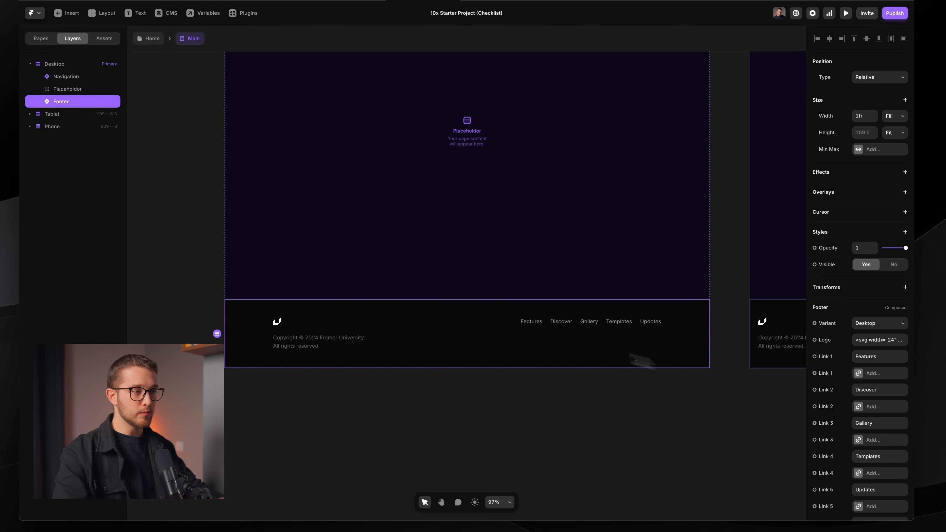
key("super+shift+4")
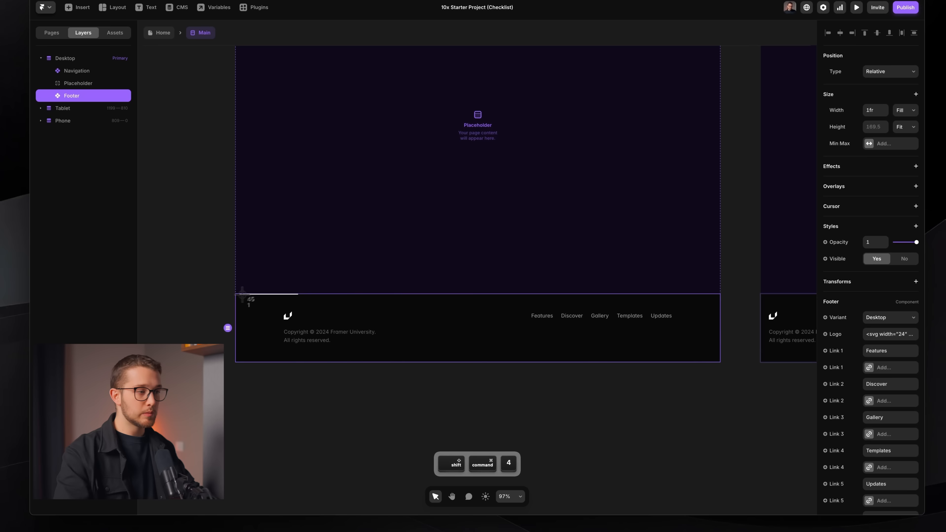
left_click_drag(229, 299, 648, 358)
key("Escape")
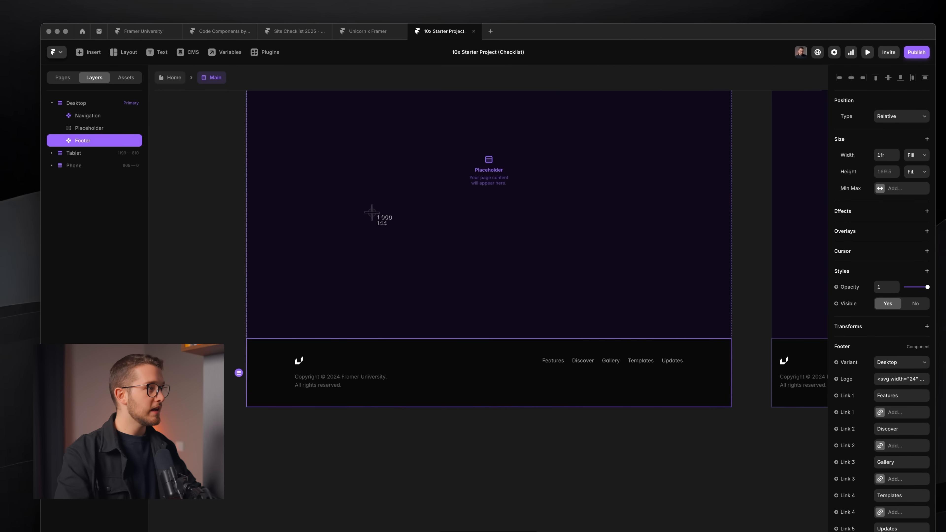
- Return to the Home page and delete its own Footer component from the Desktop breakpoint
left_click(155, 44)
left_click(106, 154)
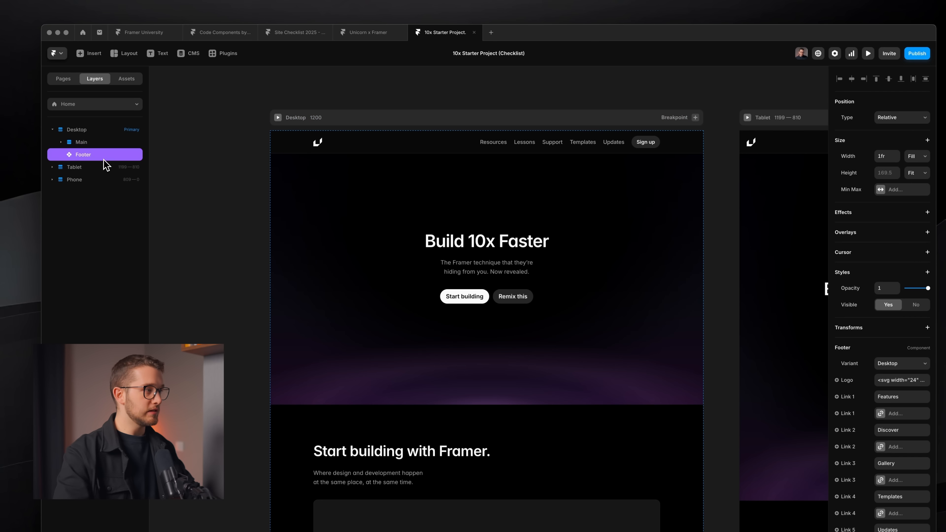
key("BackSpace")
- Check the footer supplied by the template at the end of the Home page against the page's remaining layers
scroll(435, 209, "down", 5)
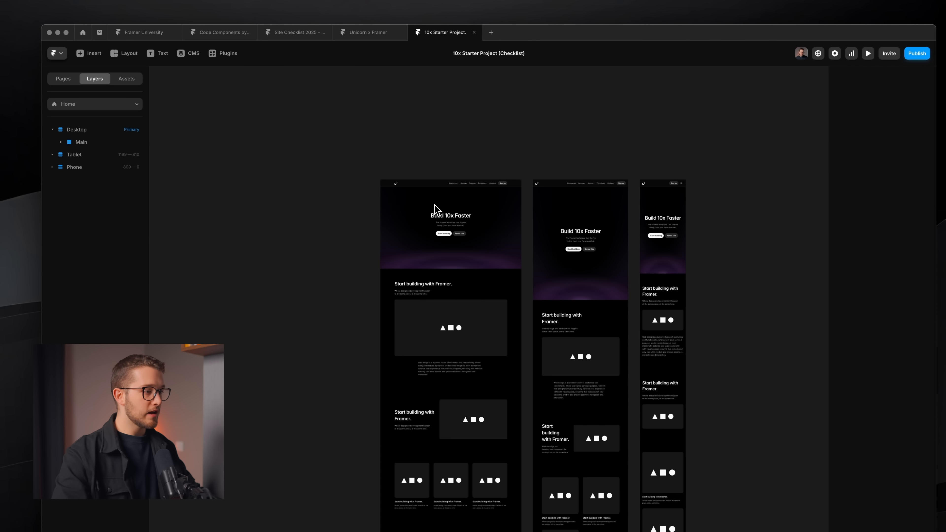
scroll(435, 210, "down", 10)
scroll(439, 299, "up", 8)
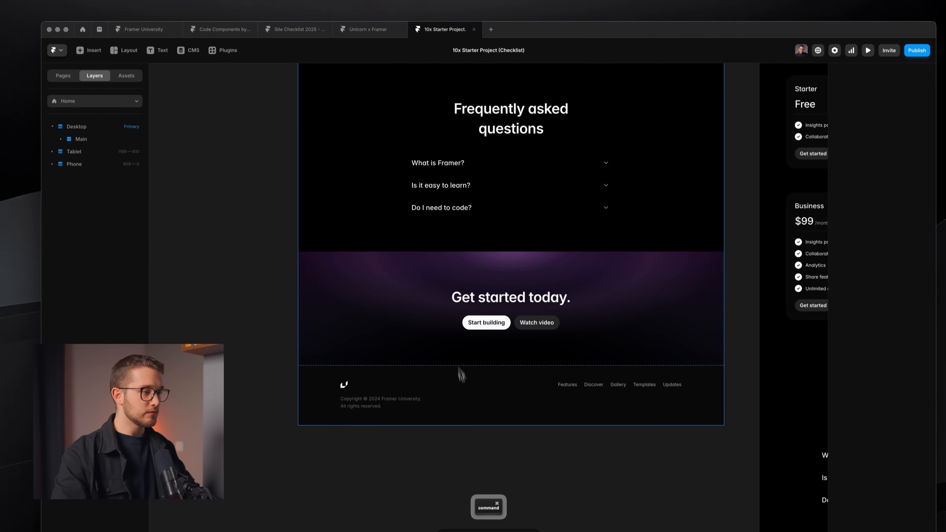
left_click(460, 375)
left_click(71, 87)
left_click(83, 146)
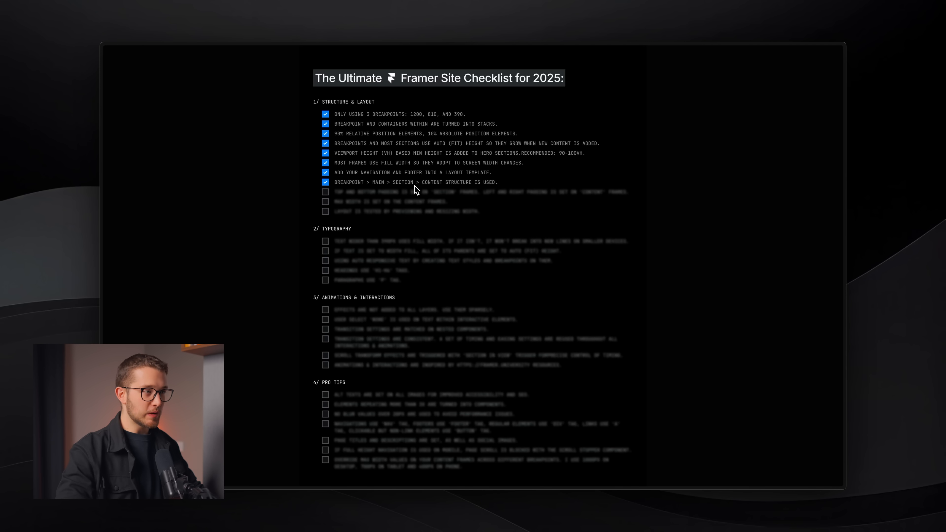
- Switch to the Site Checklist 2025 project and delete all six stacks from the Desktop breakpoint of /page
key("super+Tab")
left_click(301, 47)
left_click(443, 171)
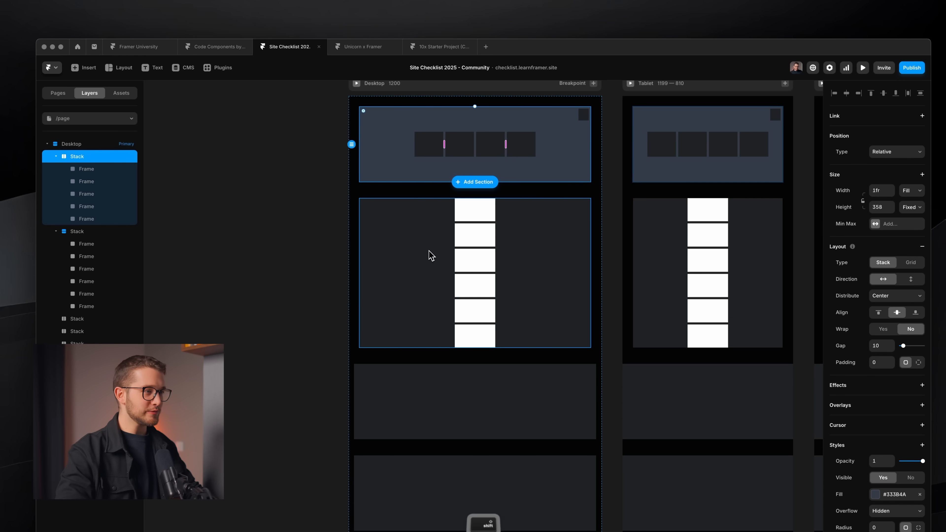
left_click(429, 252, "shift")
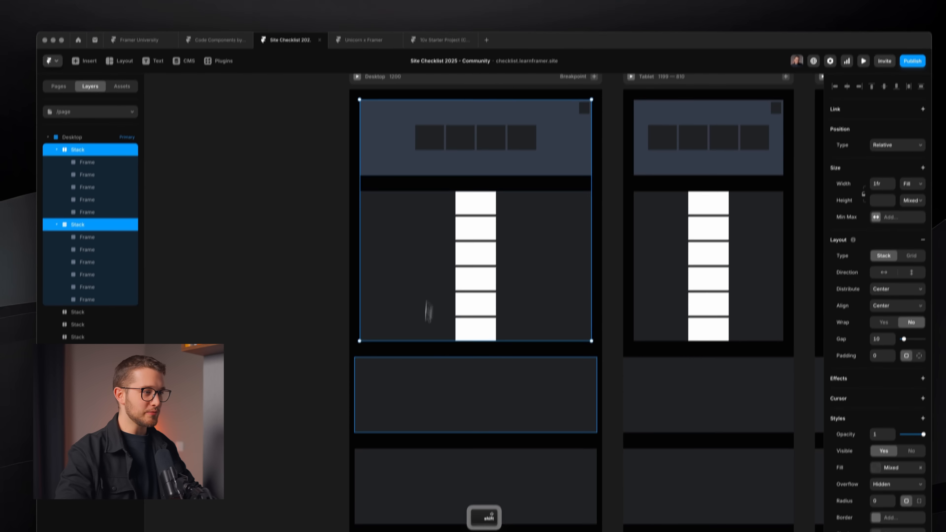
left_click(417, 413, "shift")
scroll(417, 416, "down", 5)
left_click(436, 421, "shift")
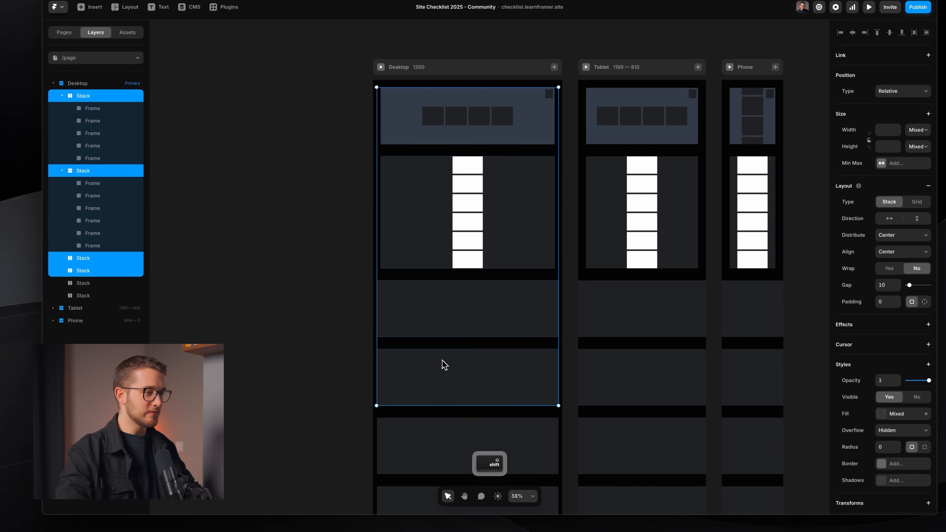
left_click(431, 438, "shift")
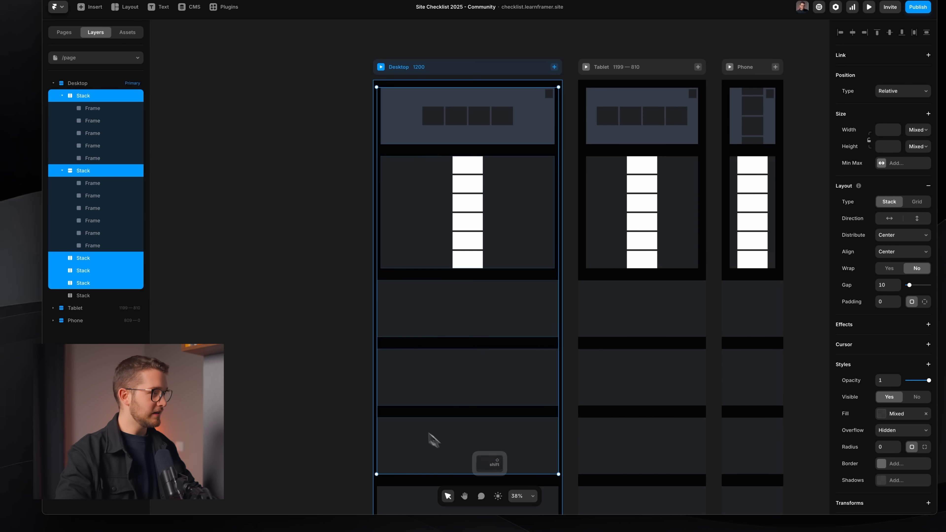
left_click(89, 297, "shift")
key("BackSpace")
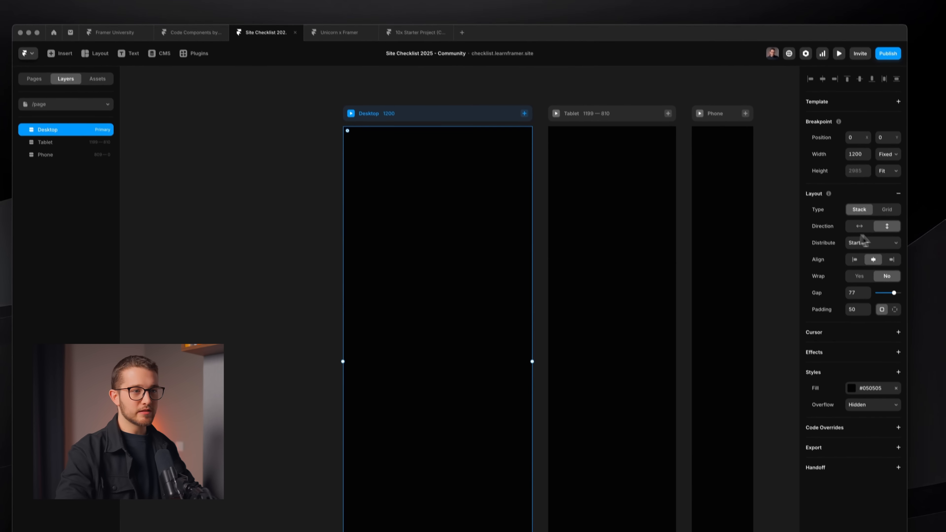
- Set the Desktop breakpoint's gap to 0 and its padding to 0
left_click(879, 244)
left_click(878, 244)
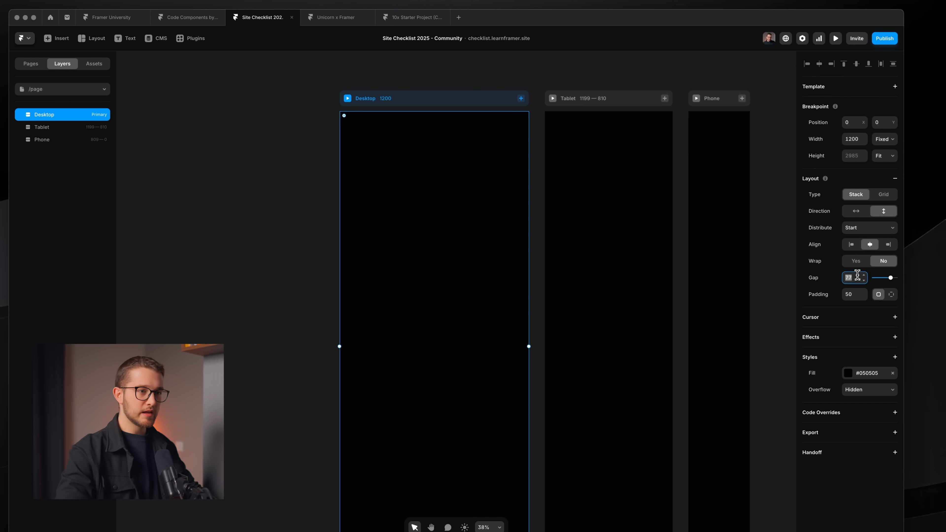
type("0")
key("Return")
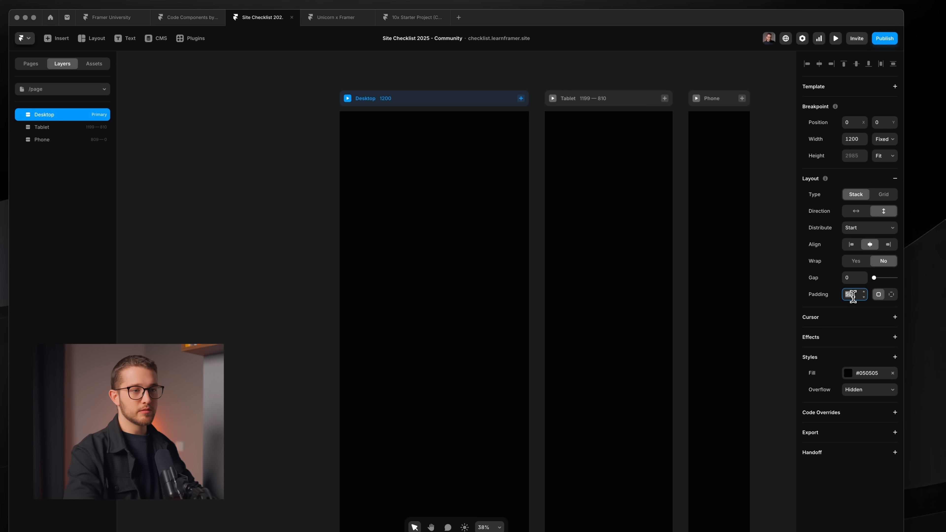
type("0")
key("Return")
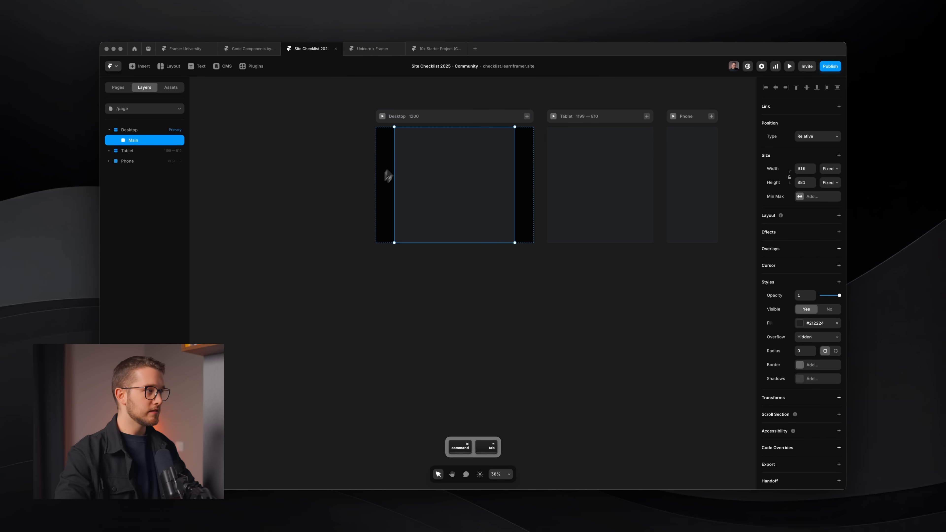
- Turn the Main frame into a vertical stack with a gap of 0 and distribution set to Start
left_click(89, 160)
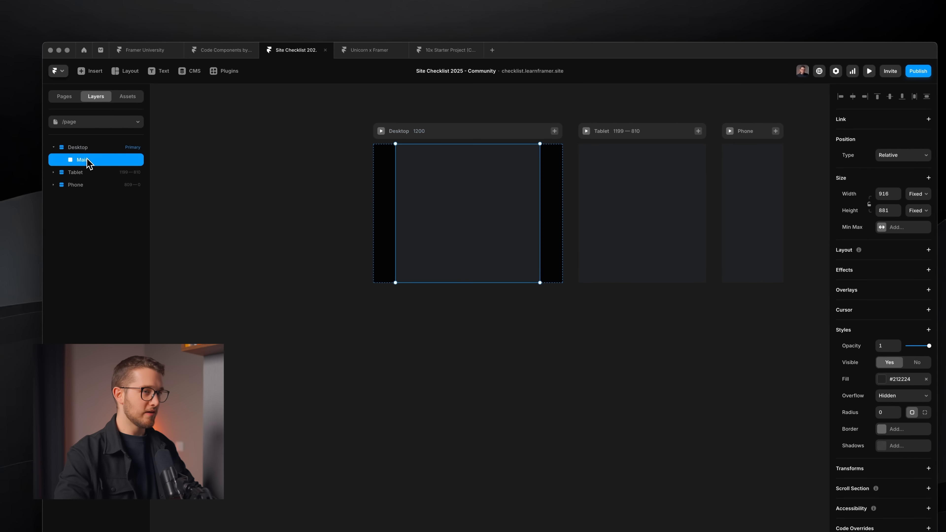
left_click(912, 250)
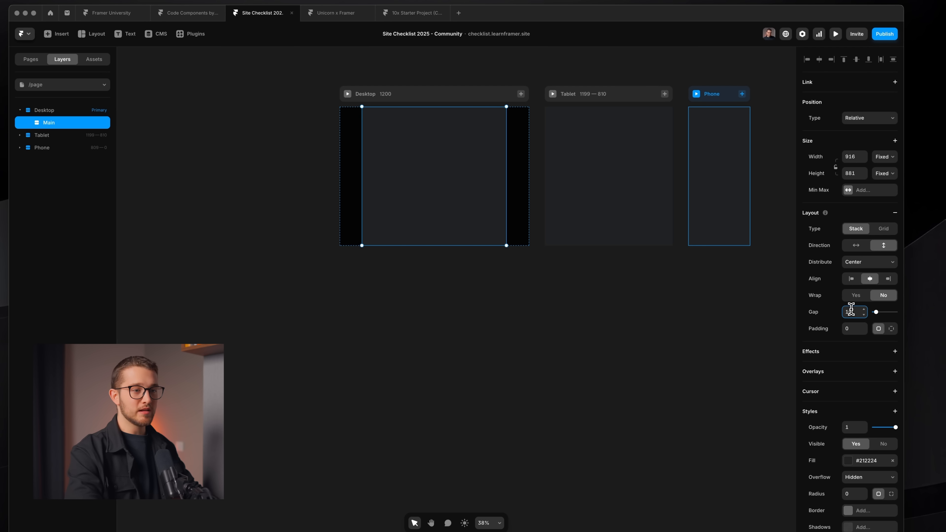
type("0")
key("Return")
left_click(866, 261)
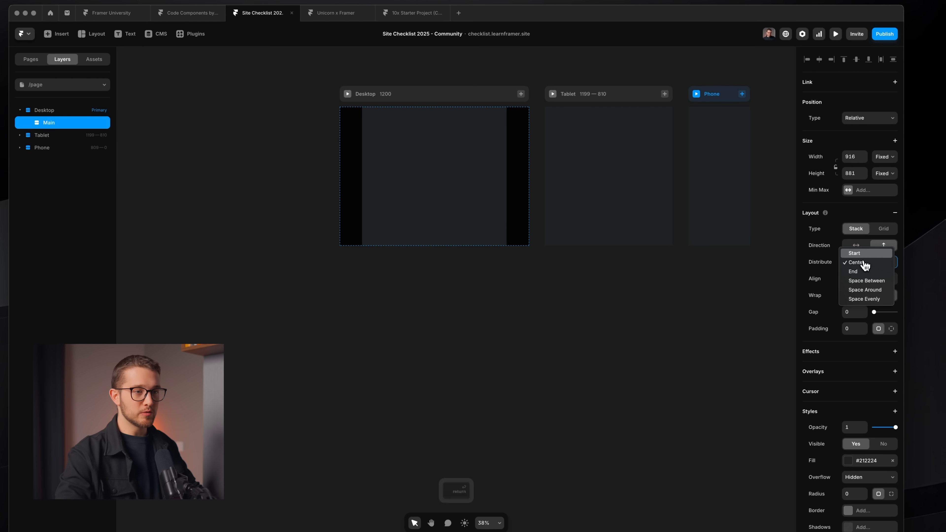
left_click(856, 249)
- Draw a frame about 520 × 369 inside Main and give it the blue fill #4472CF
key("f")
left_click_drag(394, 145, 476, 203)
left_click(849, 463)
left_click(752, 315)
key("Escape")
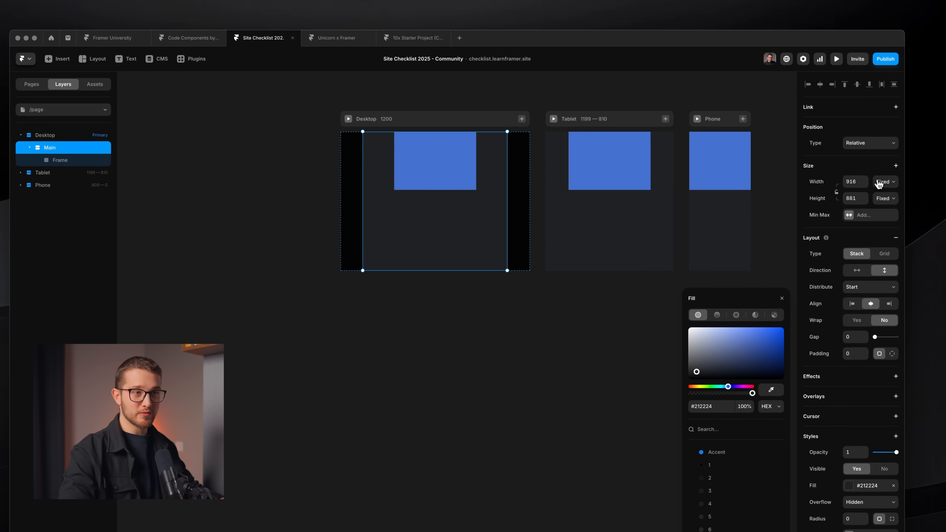
- Set Main's width to Fill and its height to Fit Content, and choose Fit Content for the Desktop breakpoint's height
left_click(886, 179)
left_click(883, 201)
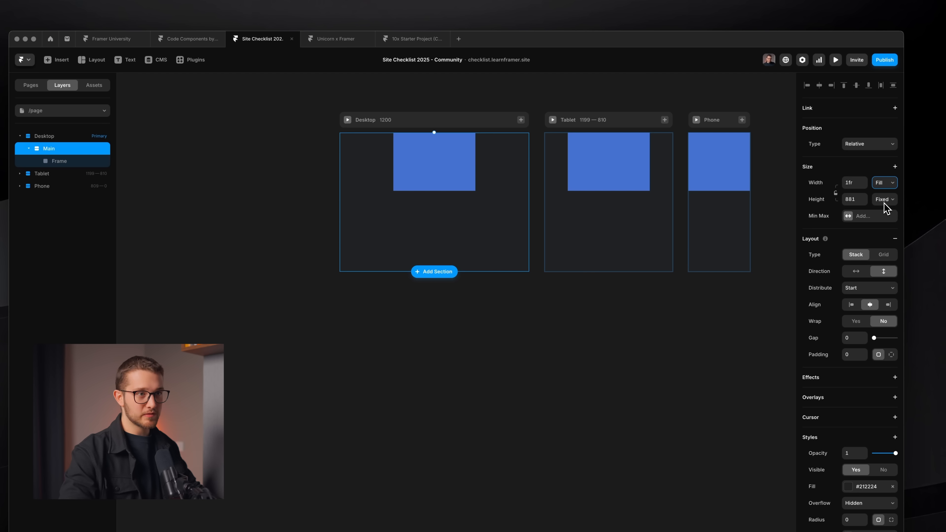
left_click(885, 202)
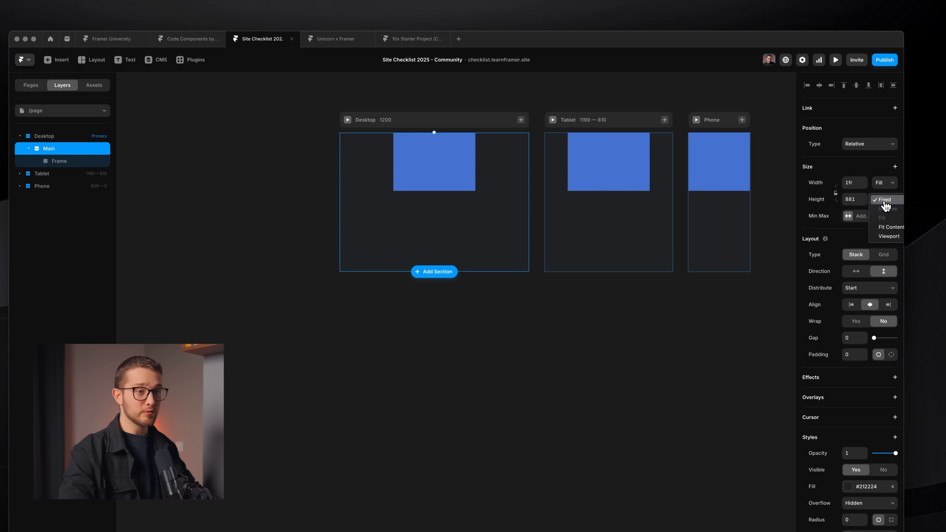
left_click(894, 229)
left_click(486, 123)
left_click(887, 179)
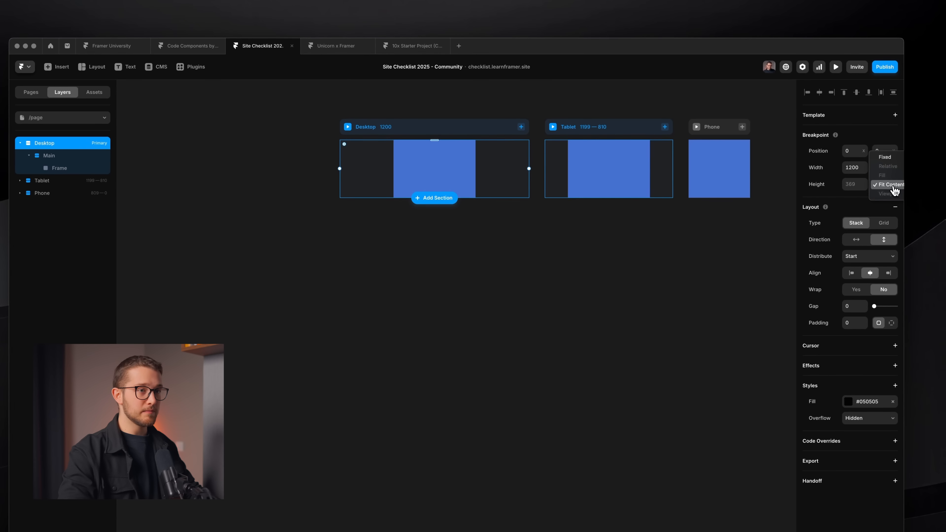
left_click(892, 186)
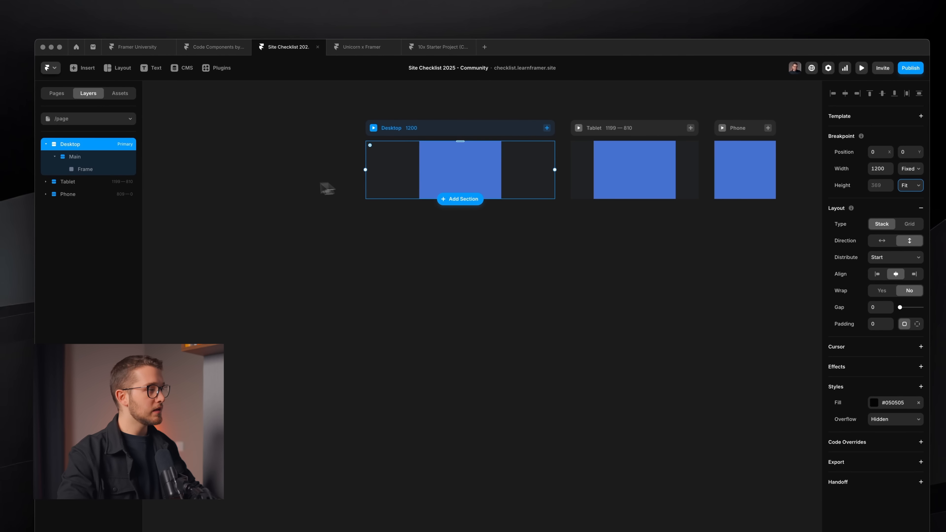
- Compare the Desktop, Main and Frame layers with the checklist's Breakpoint > Main > Section > Content structure item
left_click(120, 156)
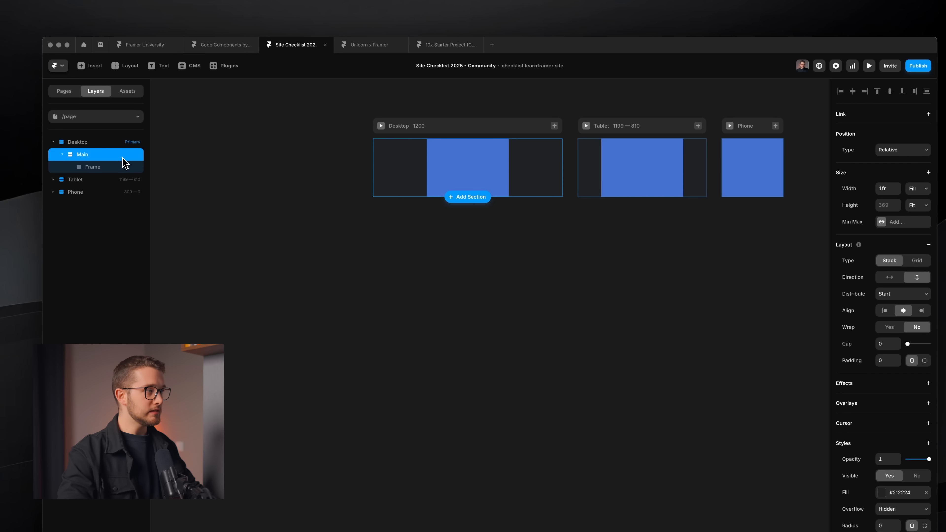
left_click(108, 167)
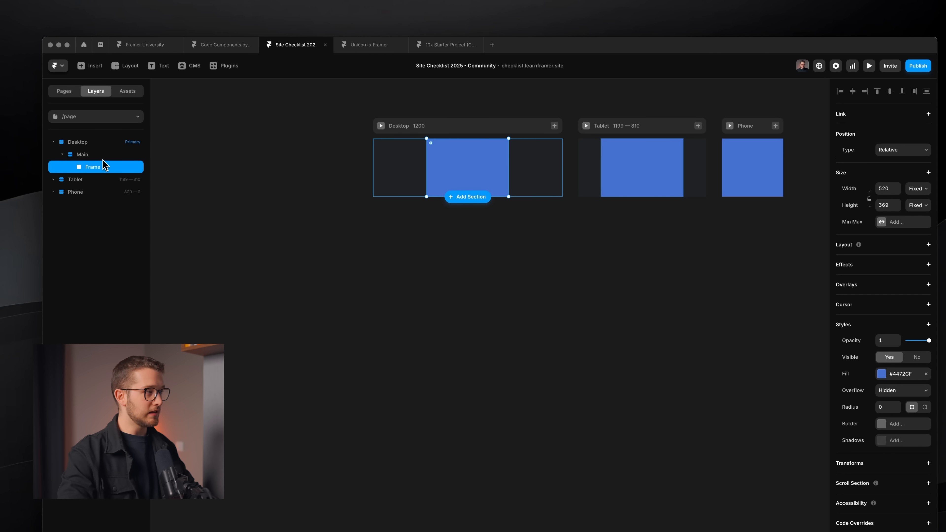
key("super+Tab")
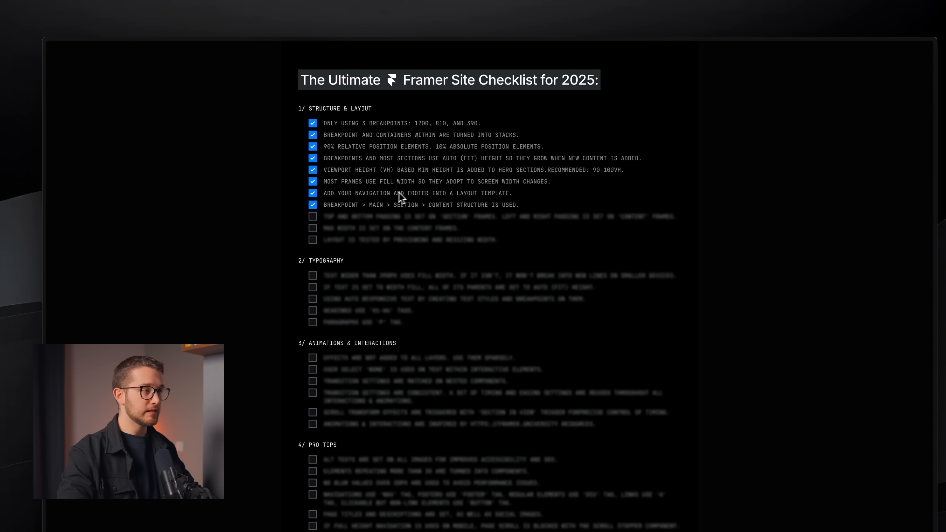
key("super+Tab")
left_click(91, 145)
left_click(94, 158)
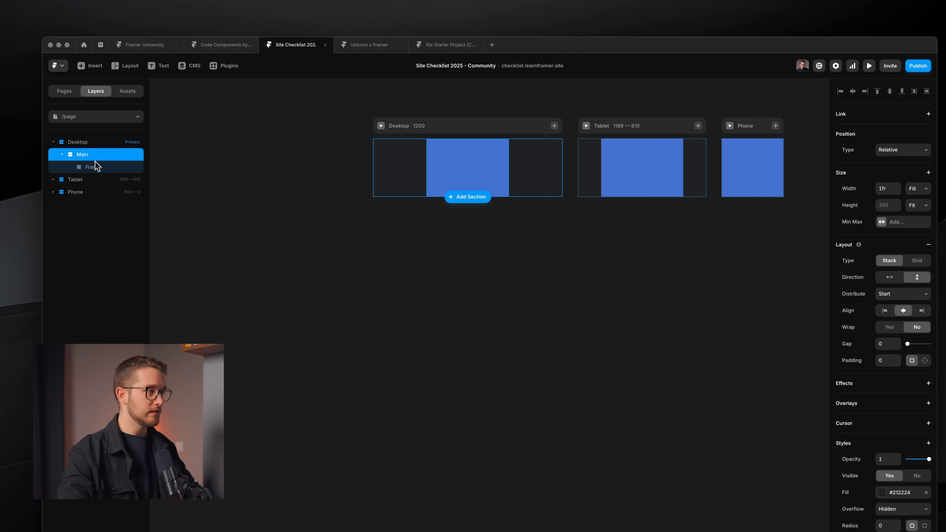
- Rename the frame inside Main to Section and turn it into a stack
double_click(97, 167)
type("Sec")
key("Return")
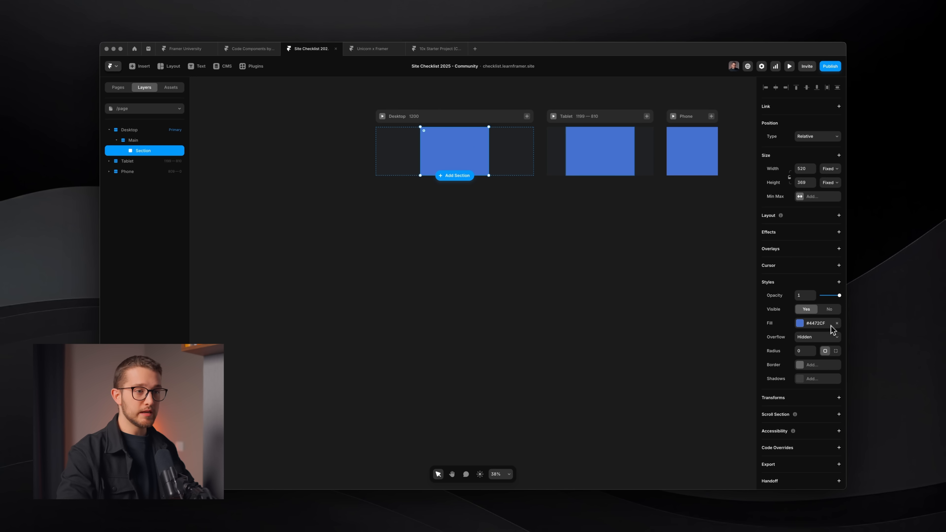
left_click(839, 215)
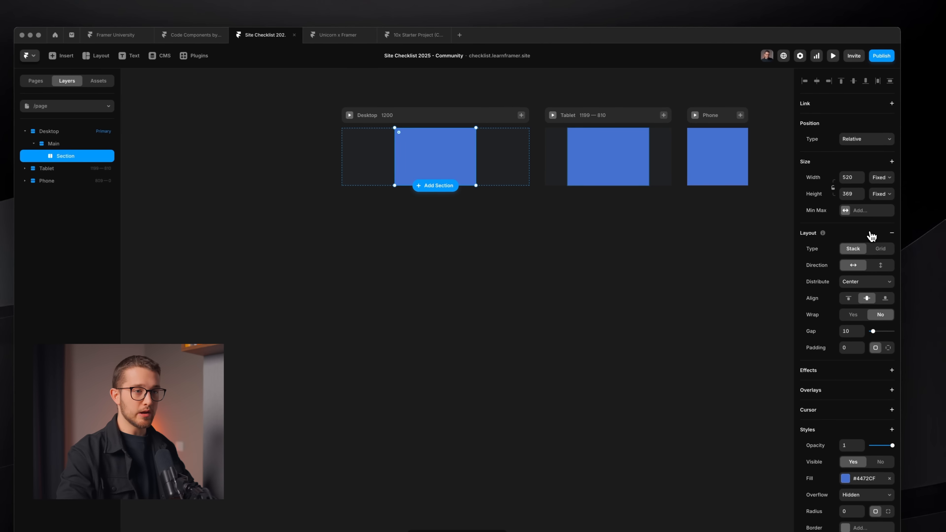
- Set the Section's width to Fill and open its height sizing options
left_click(883, 178)
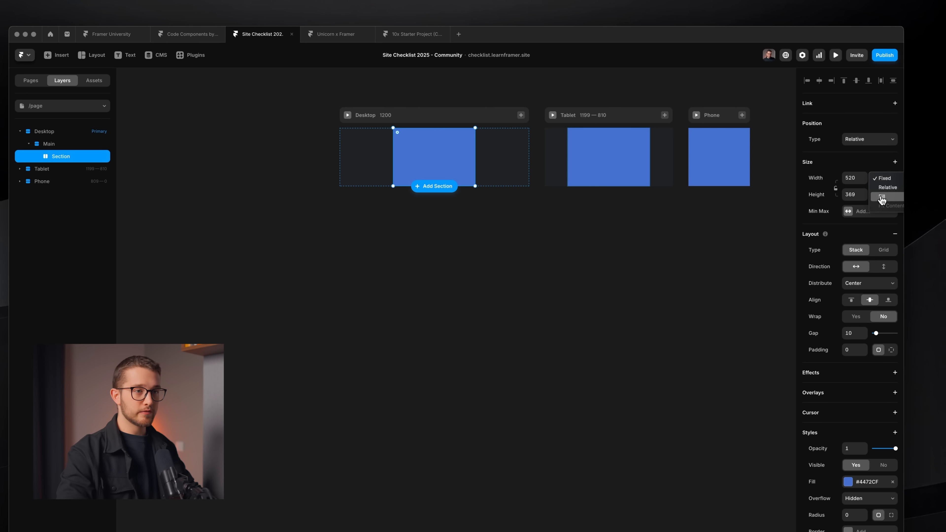
left_click(882, 197)
left_click(883, 195)
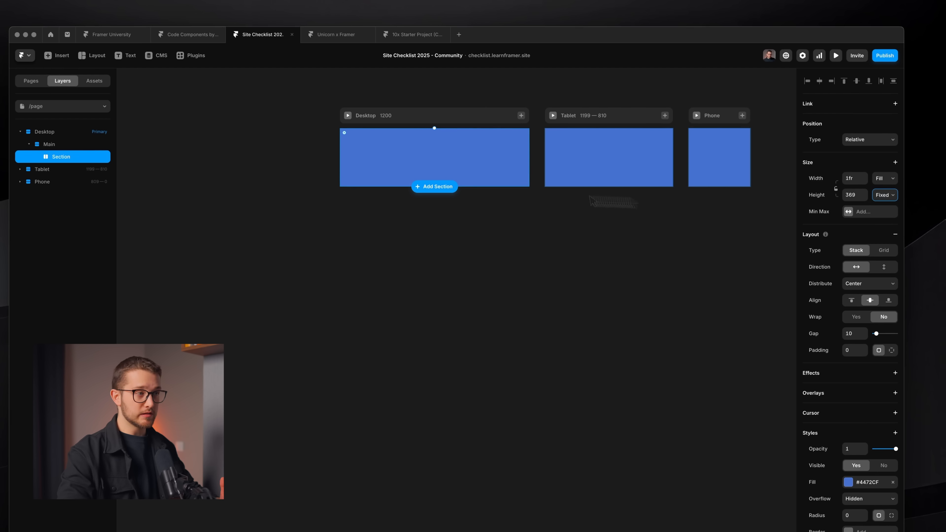
- Consult the checklist's structure item, and draw a frame about 592 × 252 inside the Section, naming it Content
key("super+Tab")
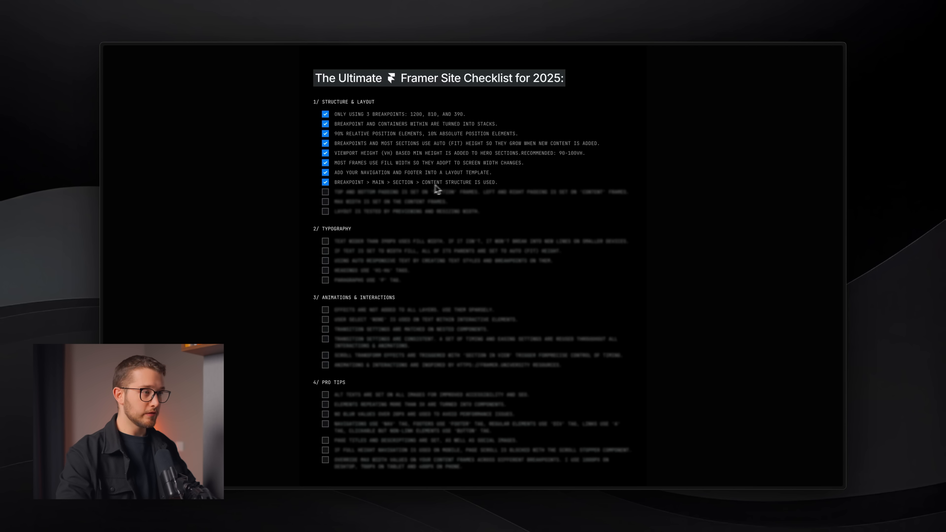
key("super+Tab")
mouse_move(391, 178)
left_mouse_down()
mouse_move(433, 186)
mouse_move(545, 244)
left_mouse_up()
type("Content")
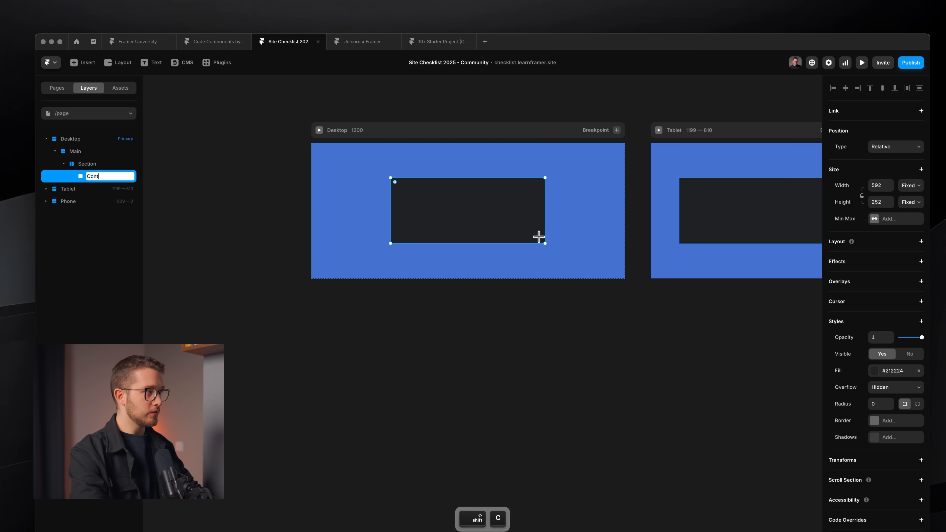
key("Return")
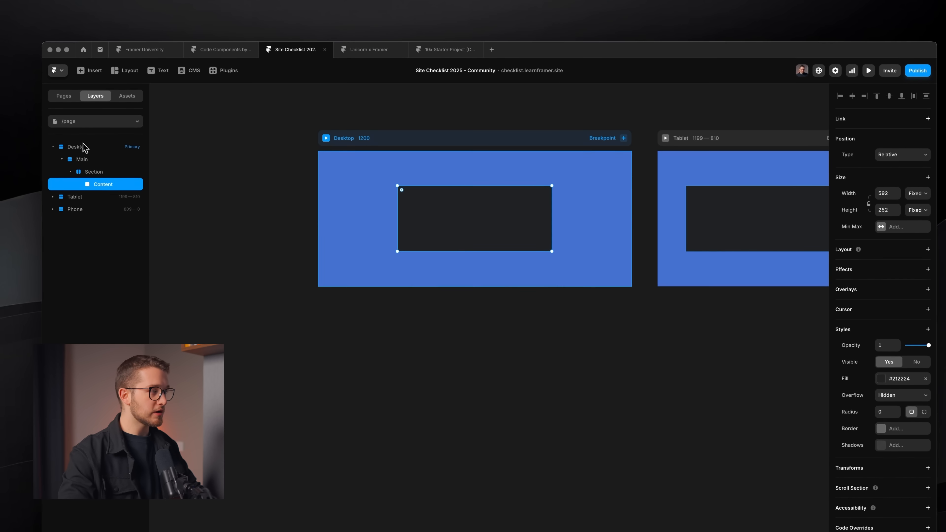
- Set the Content frame's width to Fill and turn it into a stack
left_click(83, 143)
left_click(84, 155)
left_click(100, 167)
left_click(104, 185)
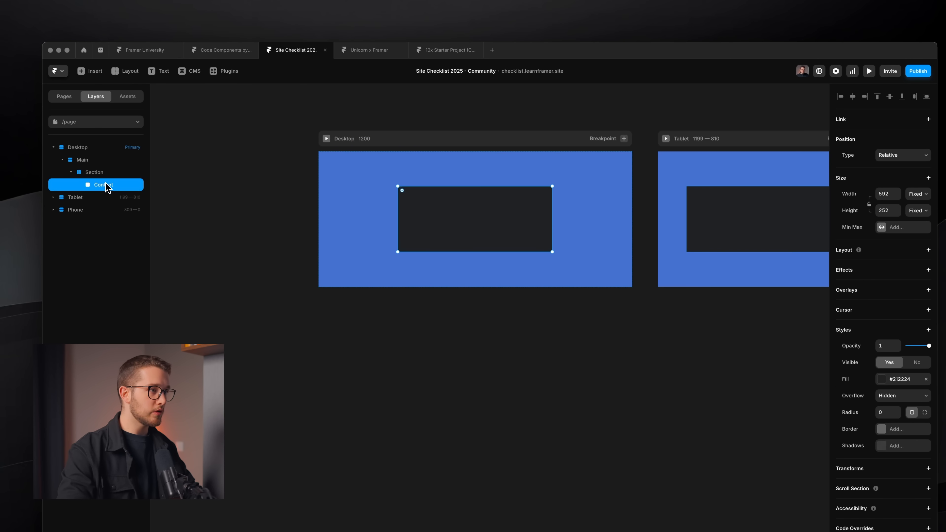
left_click(885, 169)
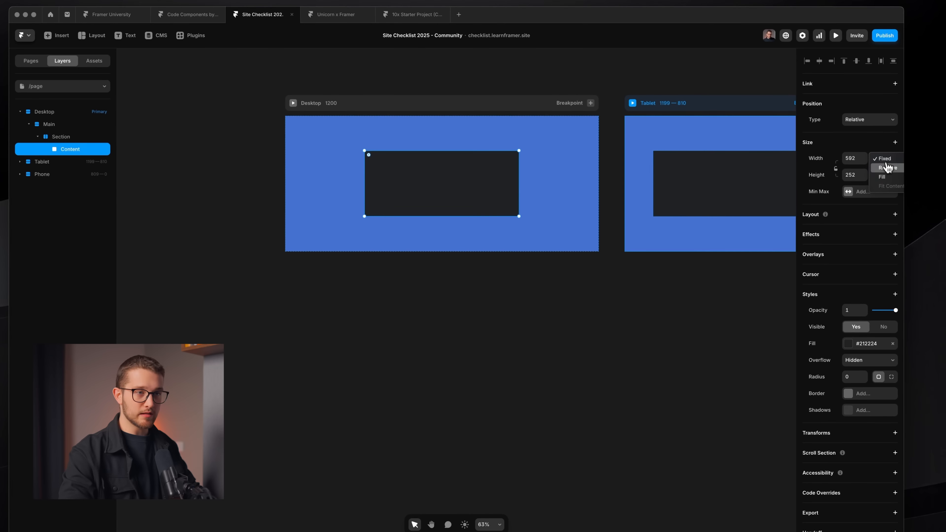
left_click(888, 186)
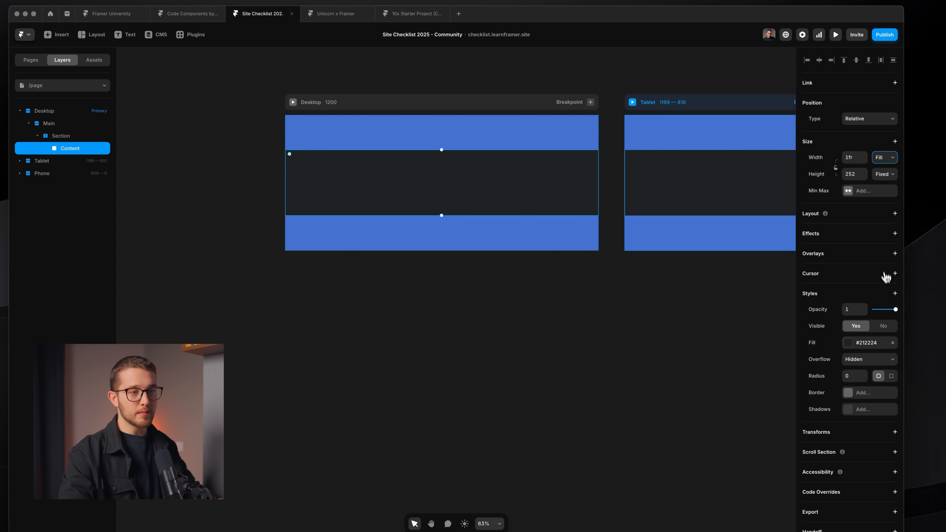
left_click(877, 215)
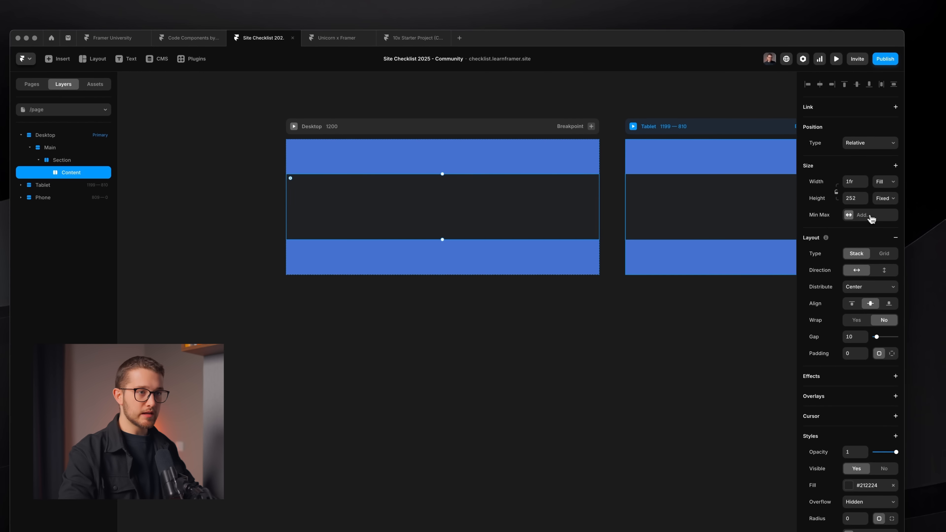
- Add a fixed max width of 1000 to the Content frame
left_click(874, 223)
left_click(867, 228)
left_click(857, 220)
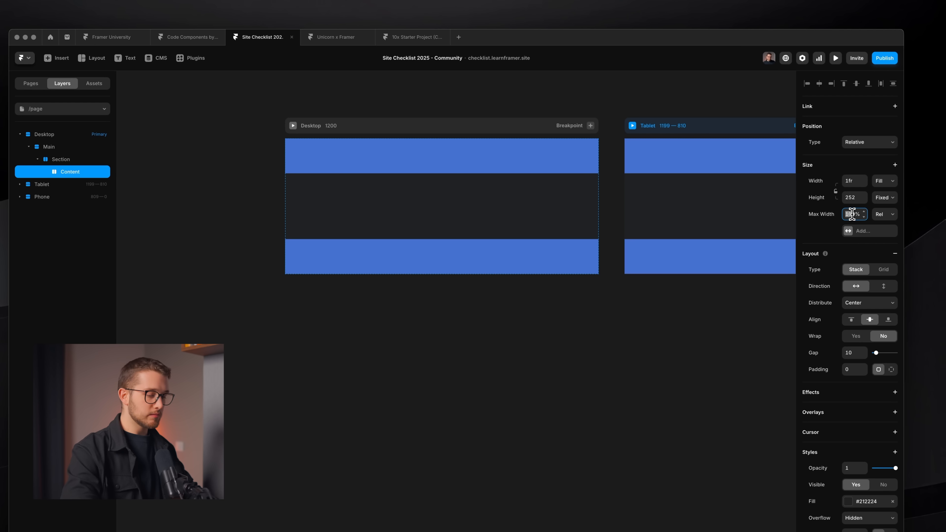
key("Right")
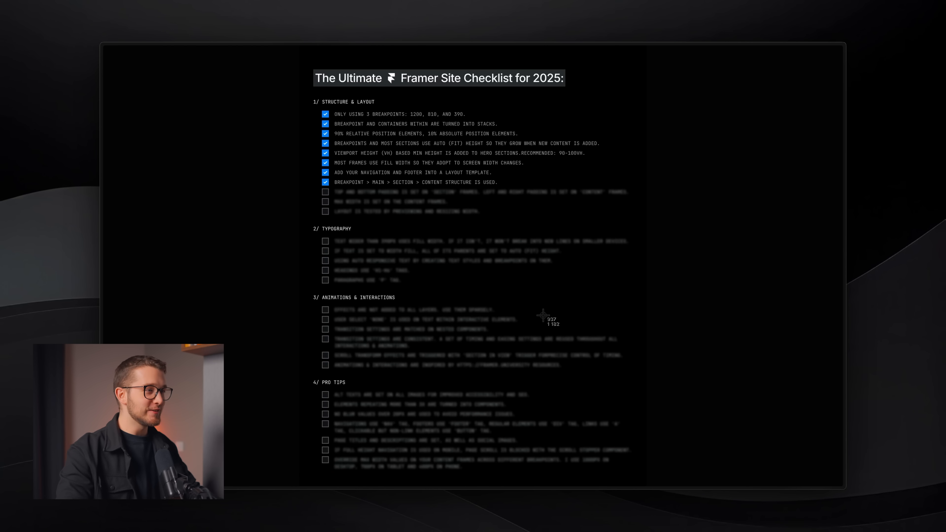
- Switch to the checklist and tick the item about top and bottom Section padding and left and right Content padding
key("super+Tab")
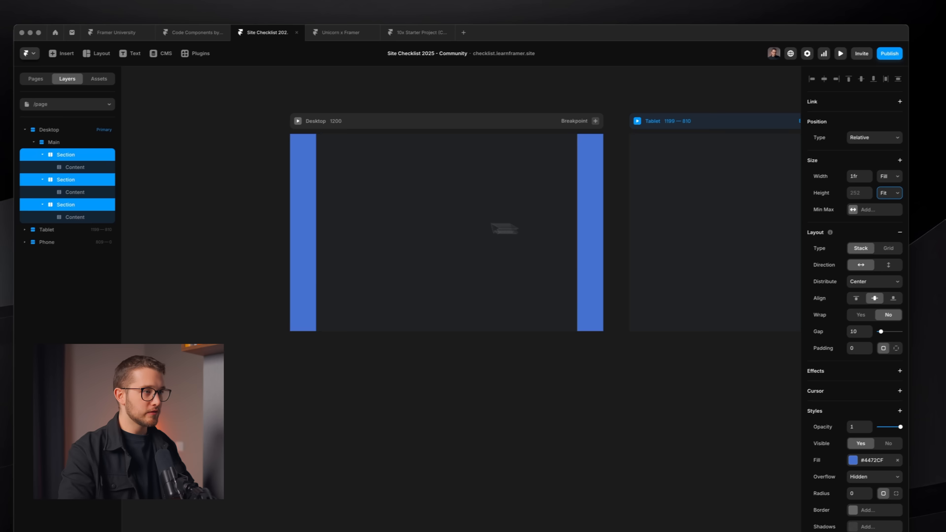
key("super+Tab")
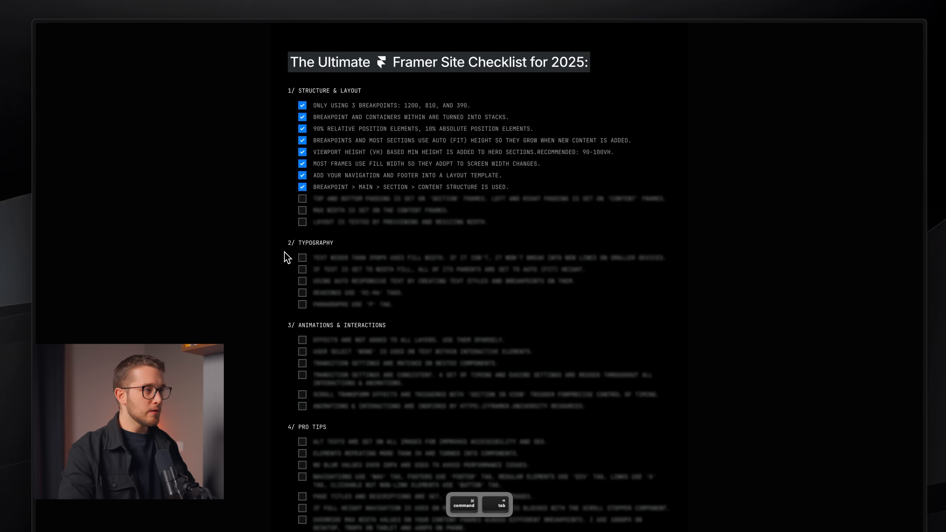
left_click(332, 202)
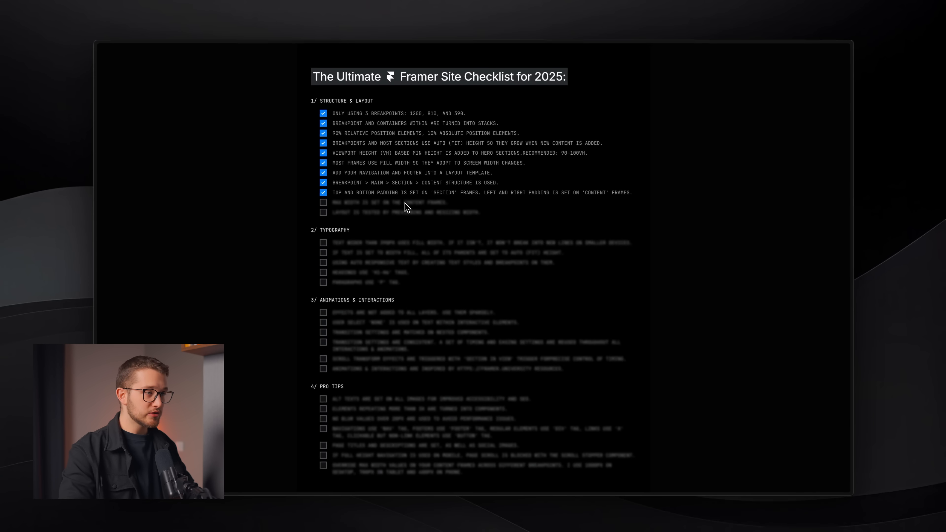
key("super+Tab")
- Give all three Section frames a top and bottom padding of 100
left_click(580, 157)
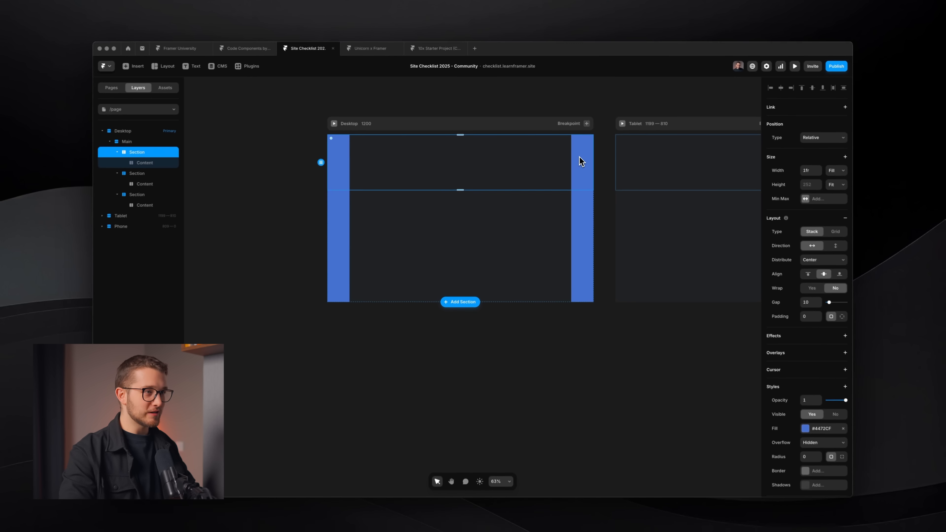
scroll(437, 196, "up", 3)
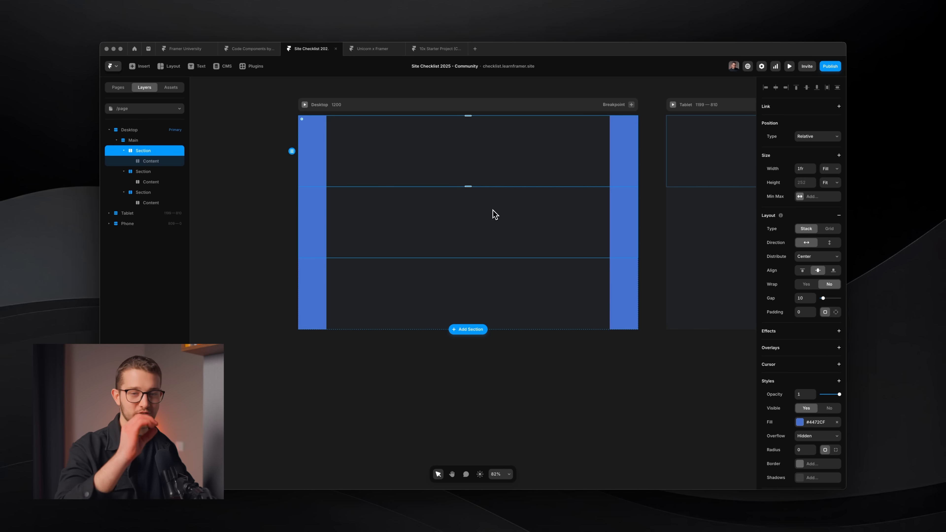
left_click(507, 137, "super")
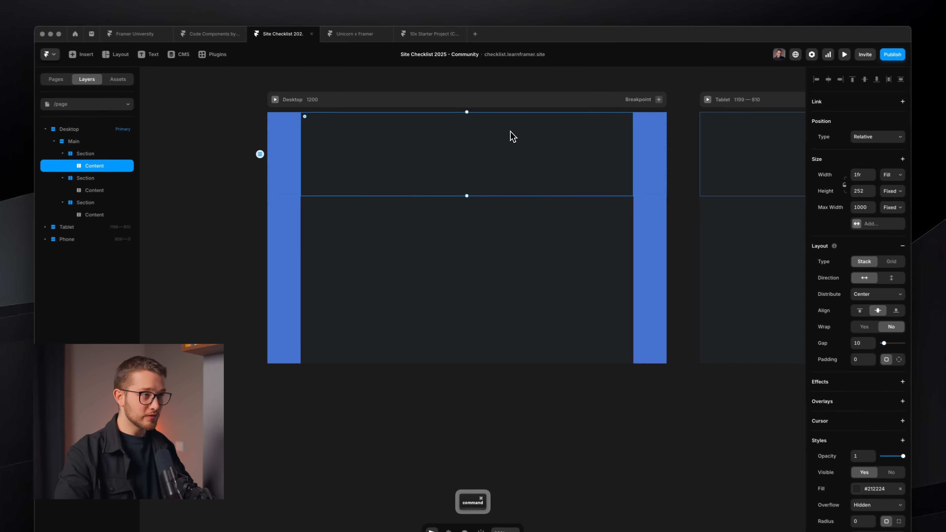
left_click(86, 153)
left_click(85, 202, "shift")
left_click(898, 343)
left_click(861, 359)
type("10")
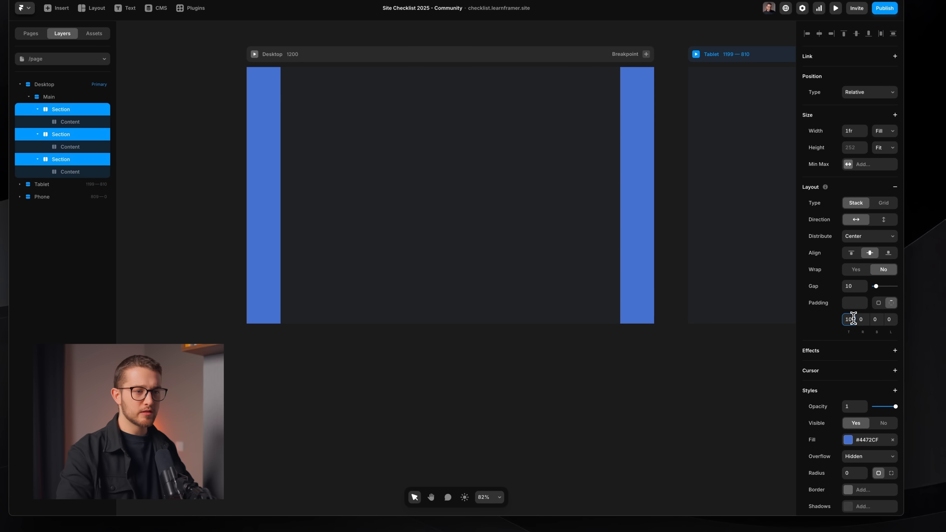
type("0")
left_click(875, 319)
type("100")
key("Return")
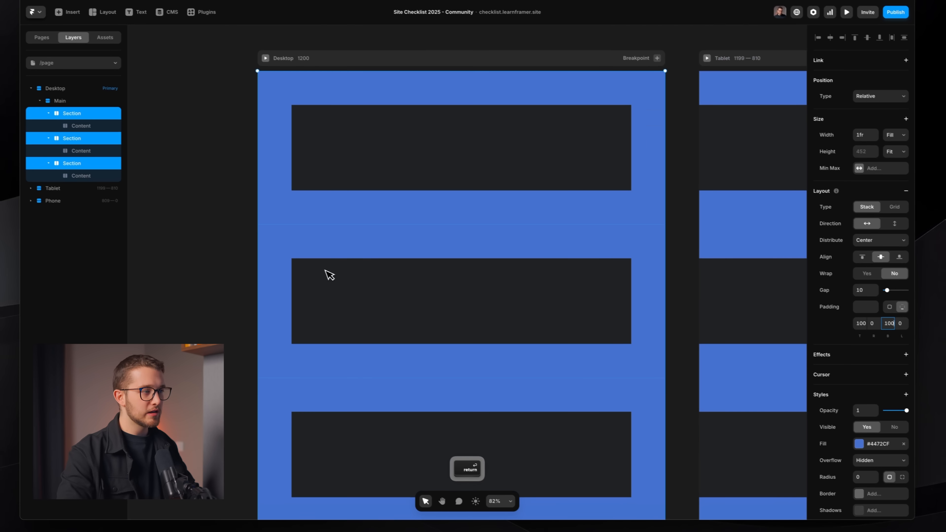
- Give all three Content frames a left and right padding of 20
scroll(325, 271, "down", 1)
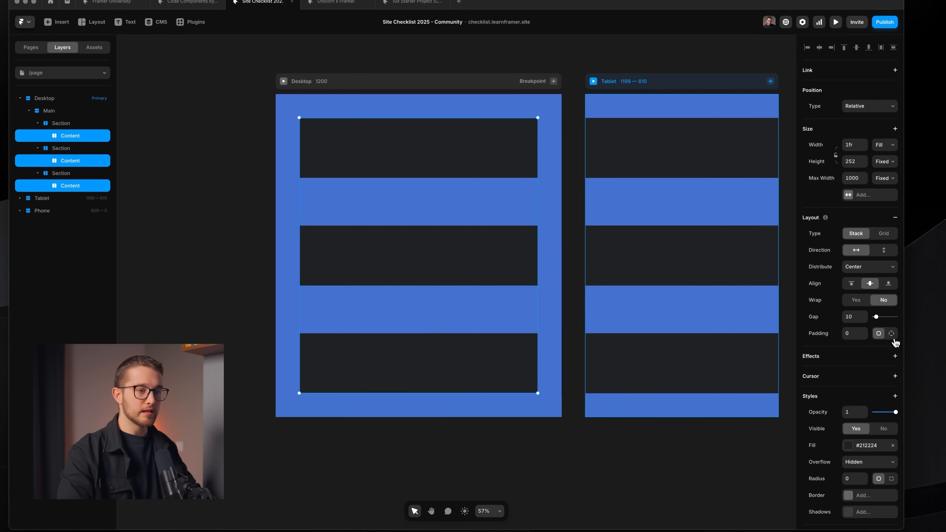
type("20")
left_click(891, 350)
type("20")
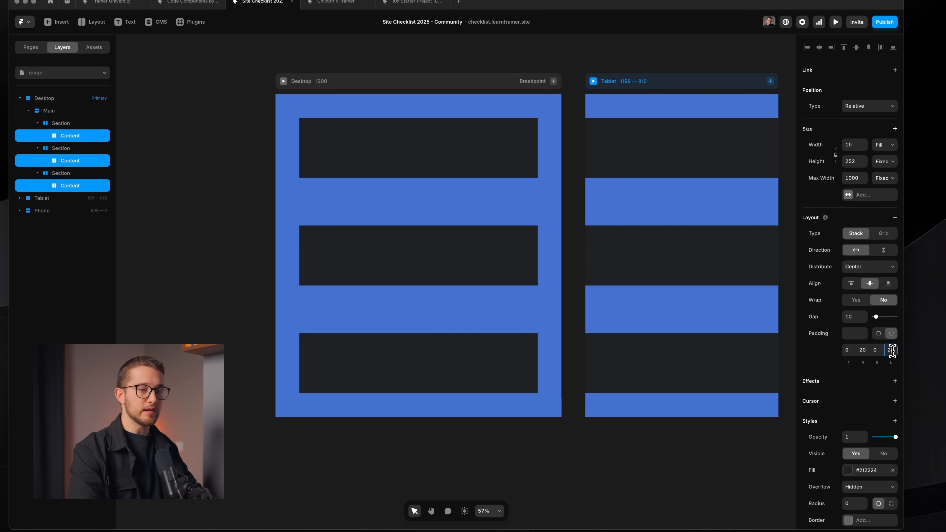
key("Return")
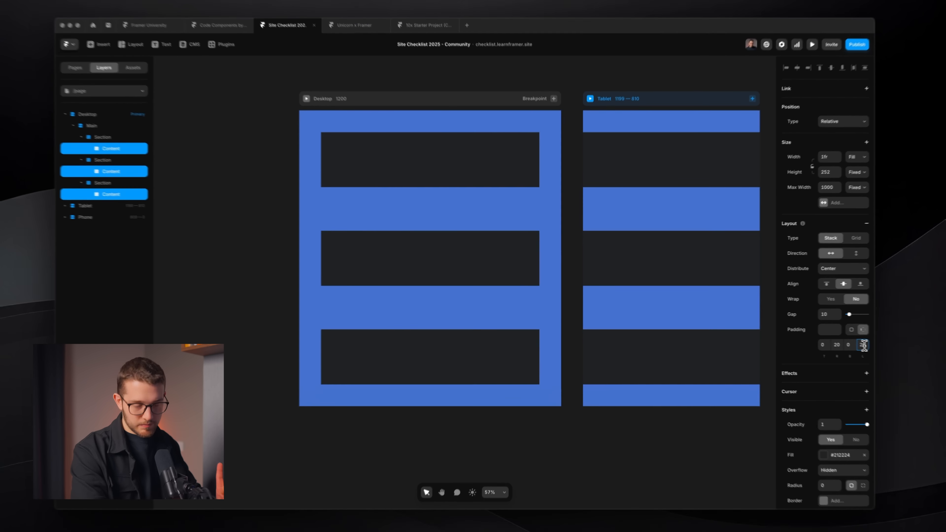
key("Return")
left_click(570, 413)
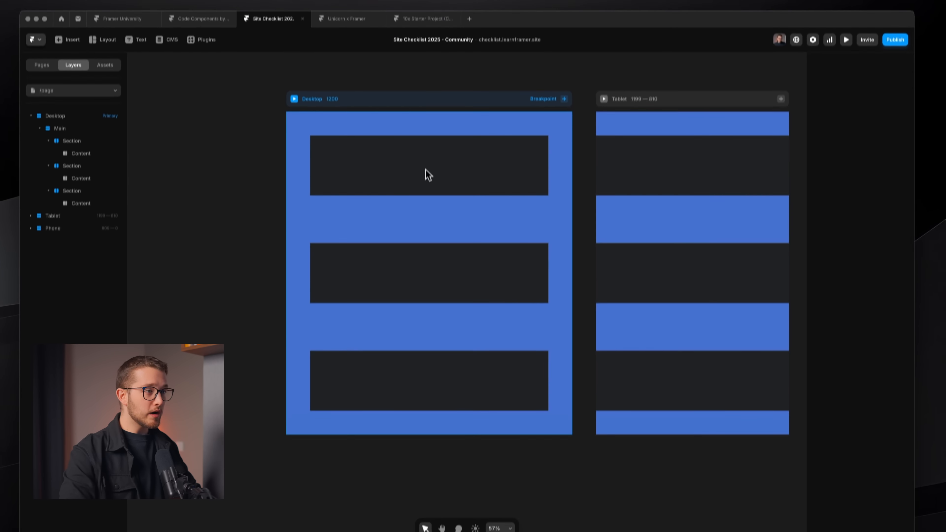
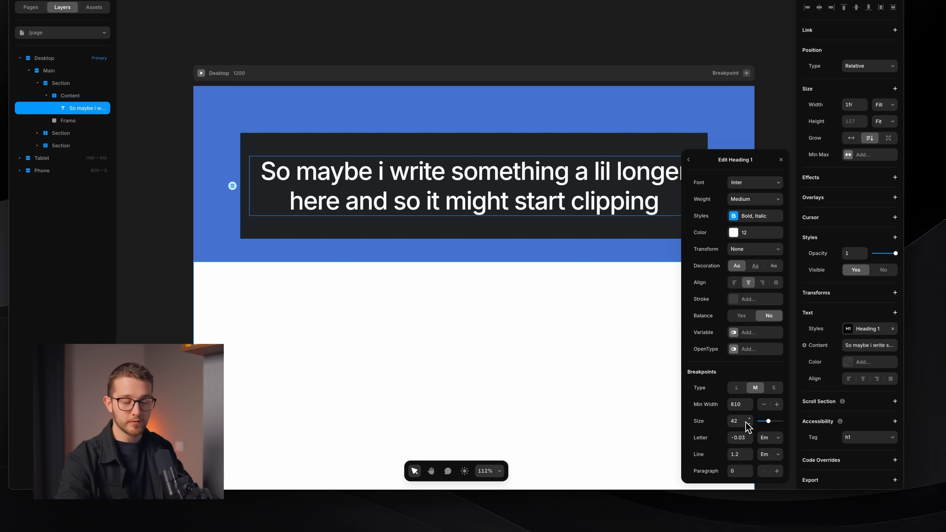
- View the Heading 1 style's S breakpoint settings and preview the page while resizing its width
left_click(768, 391)
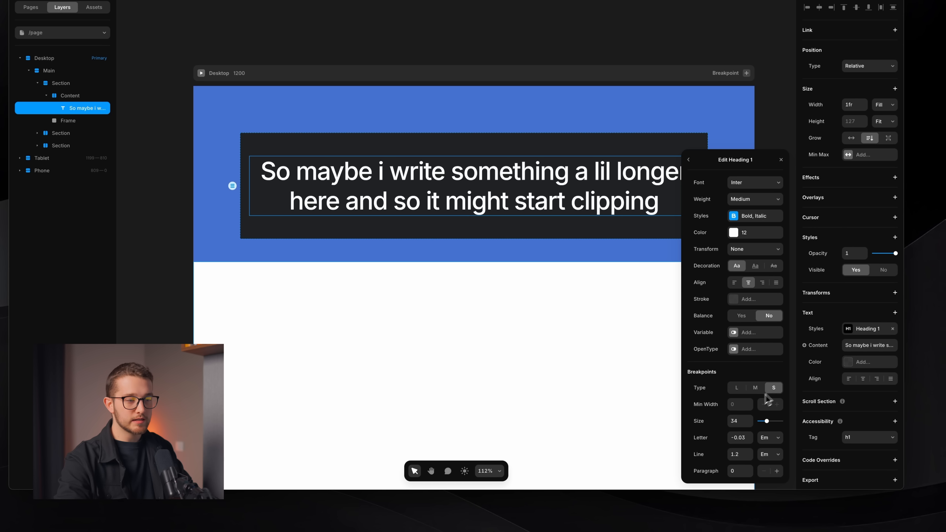
left_click(645, 395)
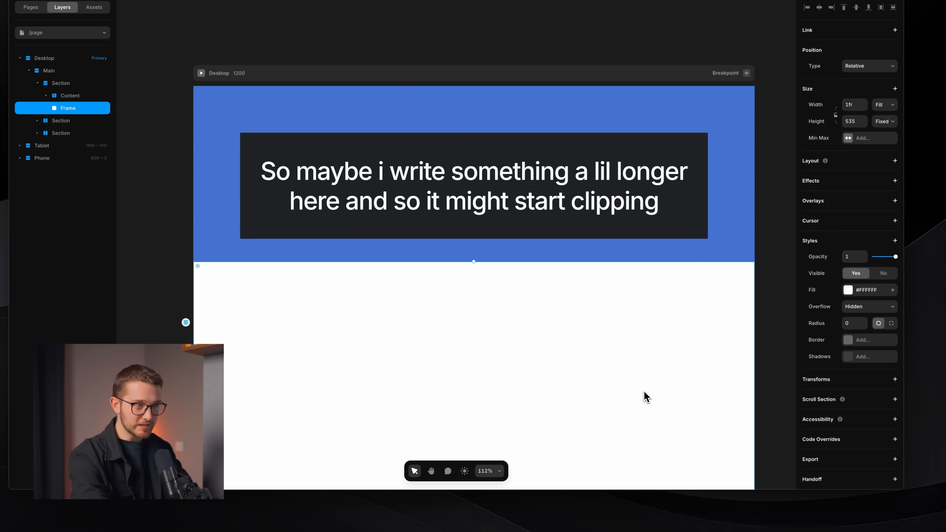
key("super")
key("super+p")
left_click_drag(539, 296, 556, 285)
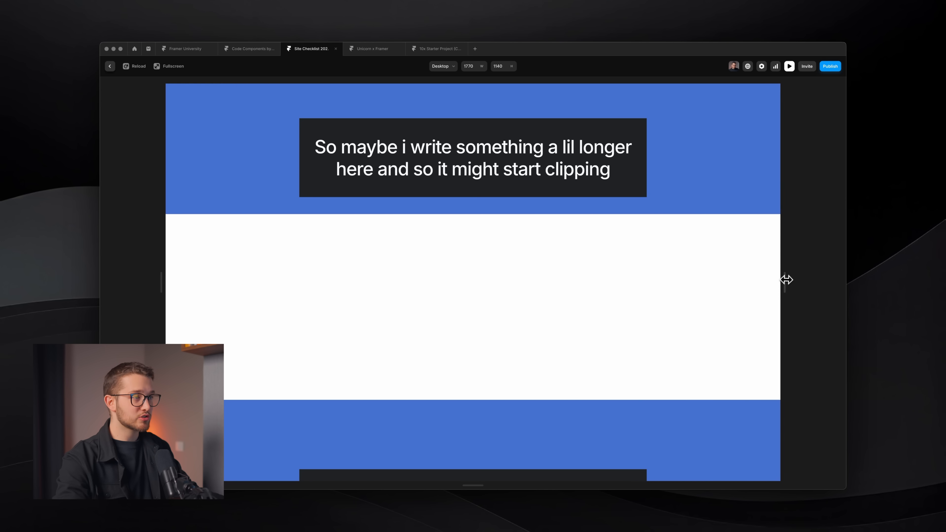
key("Escape")
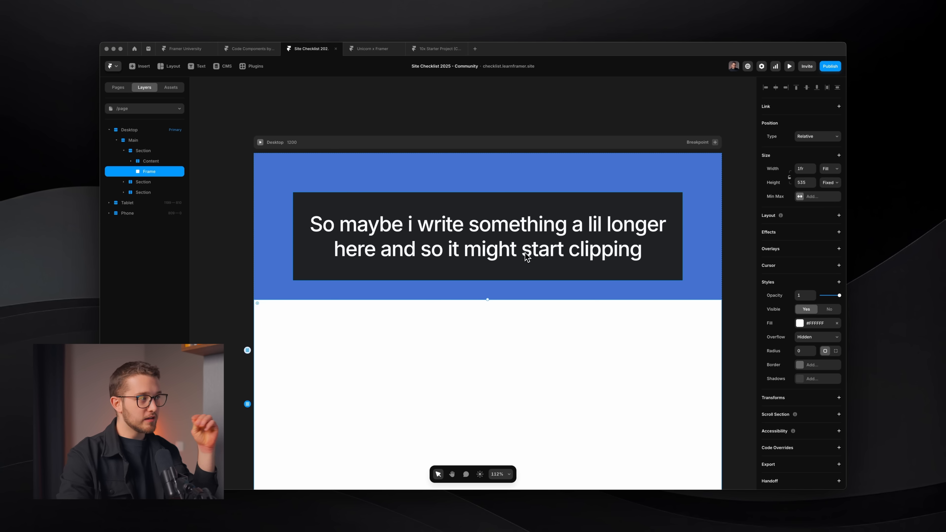
- Set the H2 text style's size to 26 for the L breakpoint
left_click(526, 256)
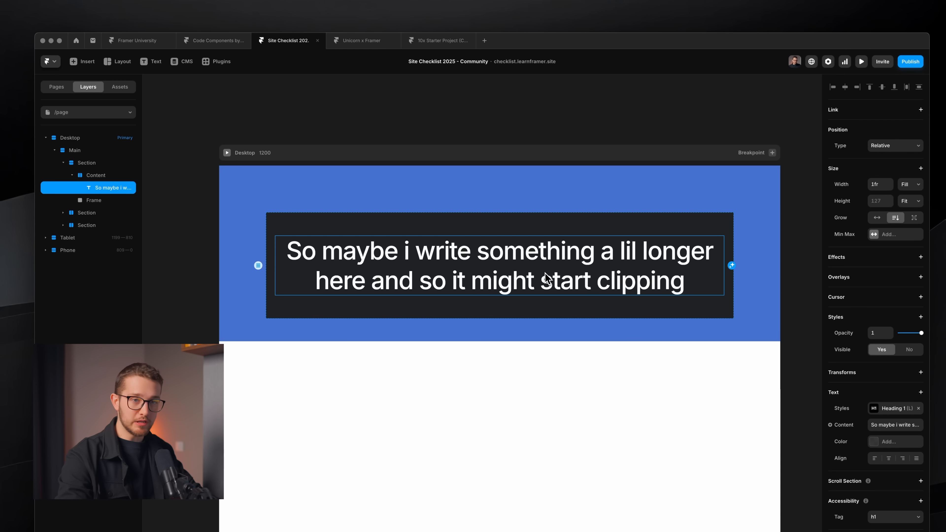
left_click(119, 87)
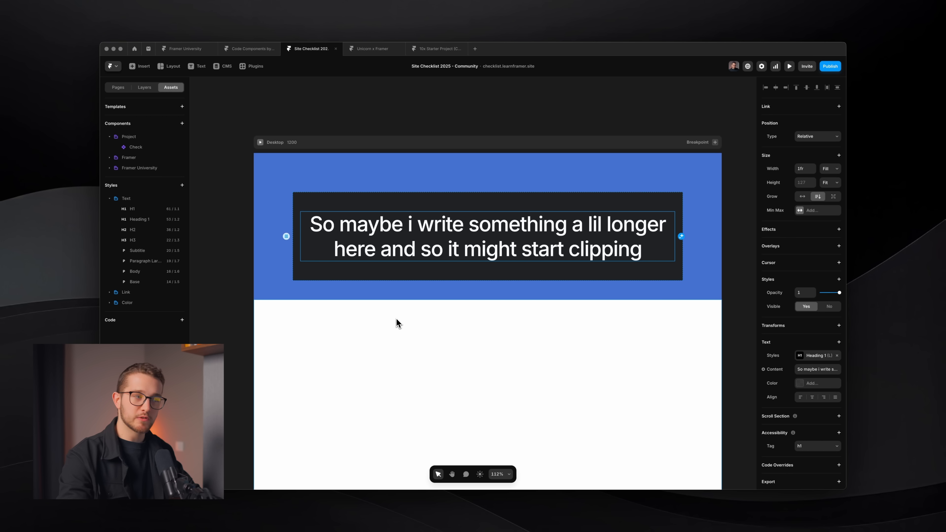
left_click(141, 230)
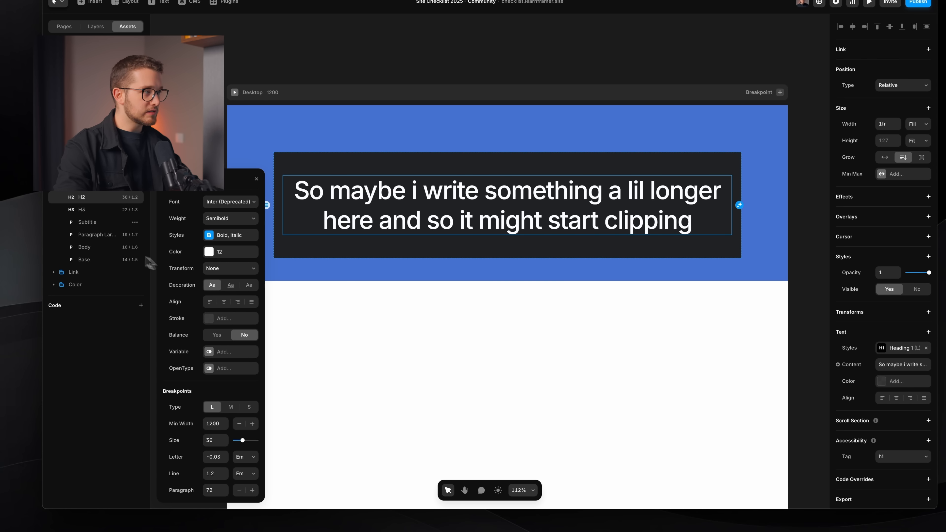
left_click(211, 438)
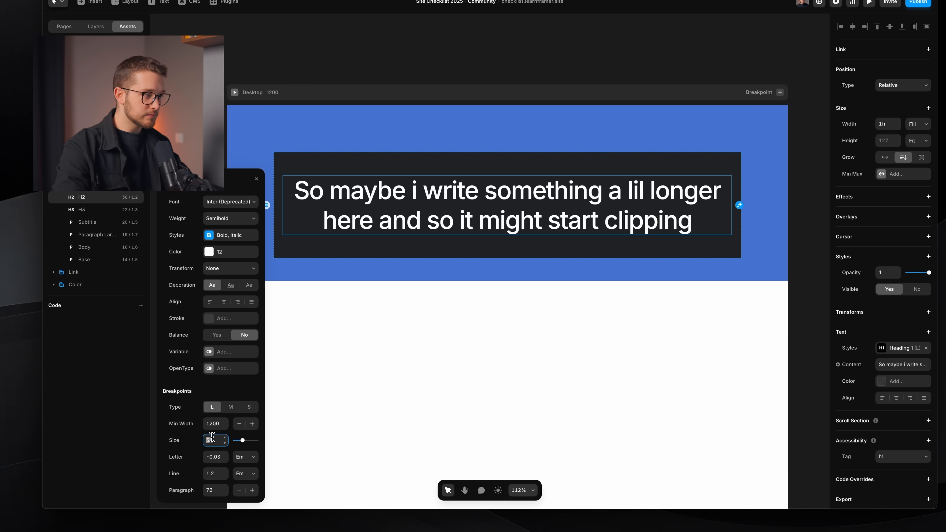
type("26")
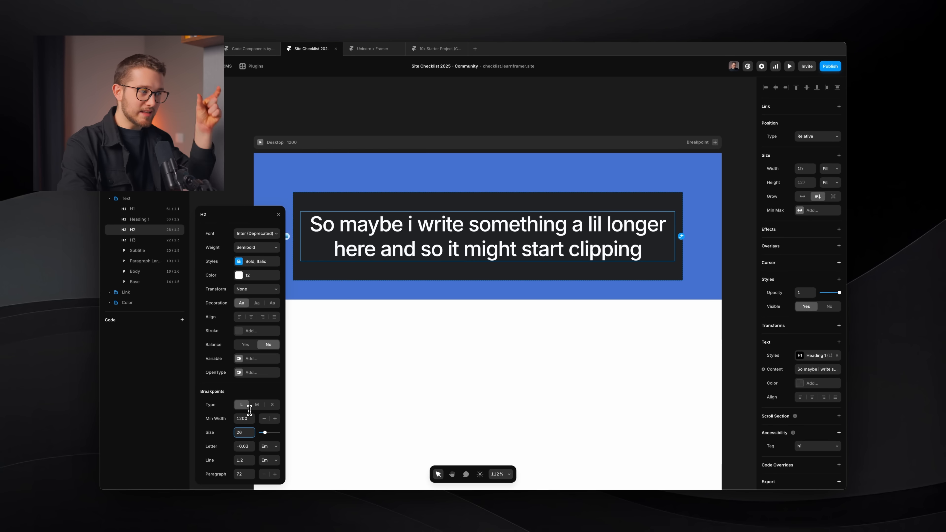
- Undo the last size change on the H2 text style and close the style's settings
key("super")
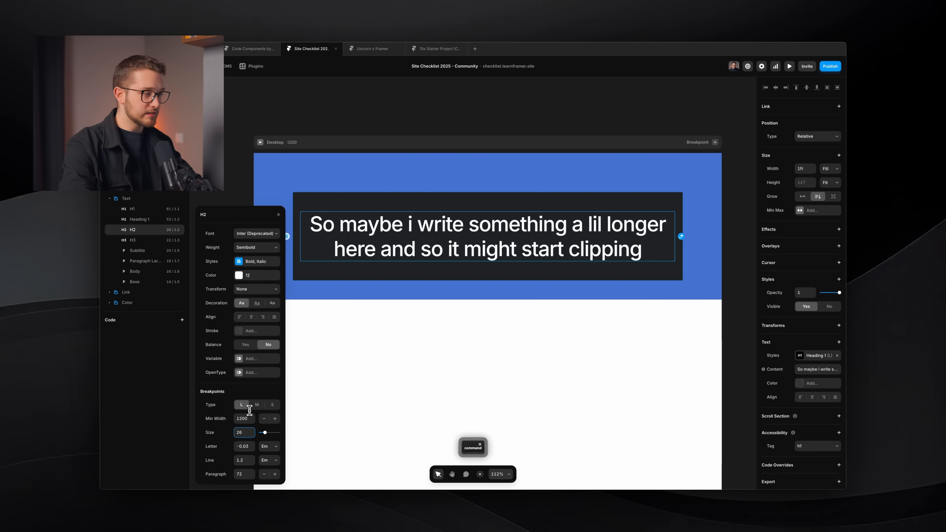
key("super+z")
left_click(338, 405)
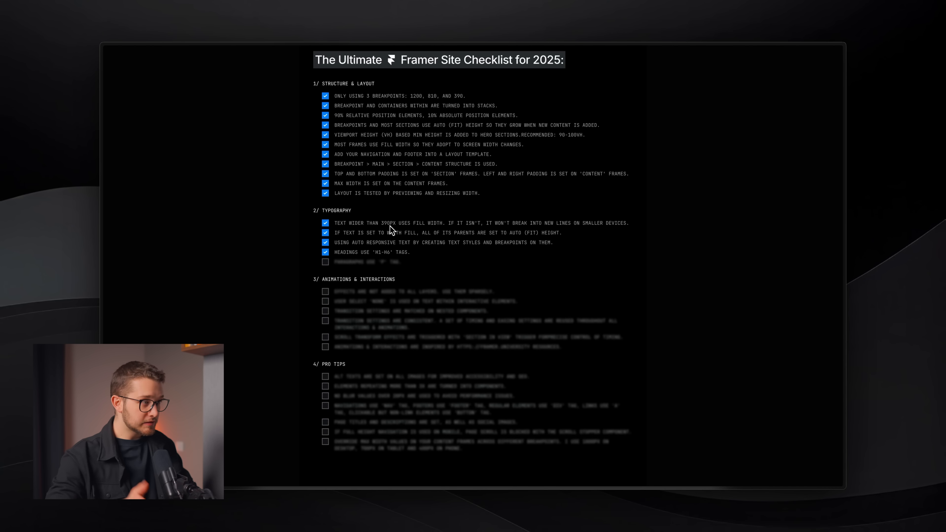
- Switch back to Framer and set the accessibility tag of the heading text in the Content frame to h1
key("super+Tab")
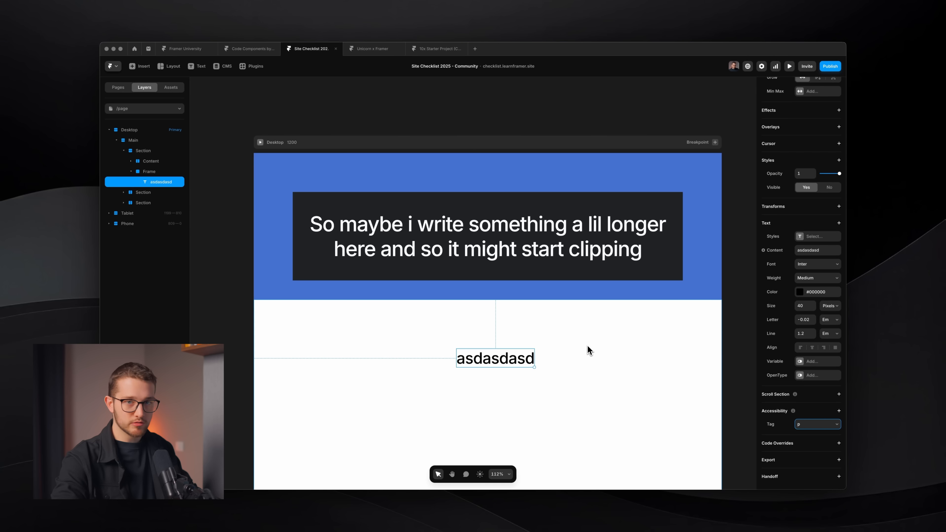
key("alt")
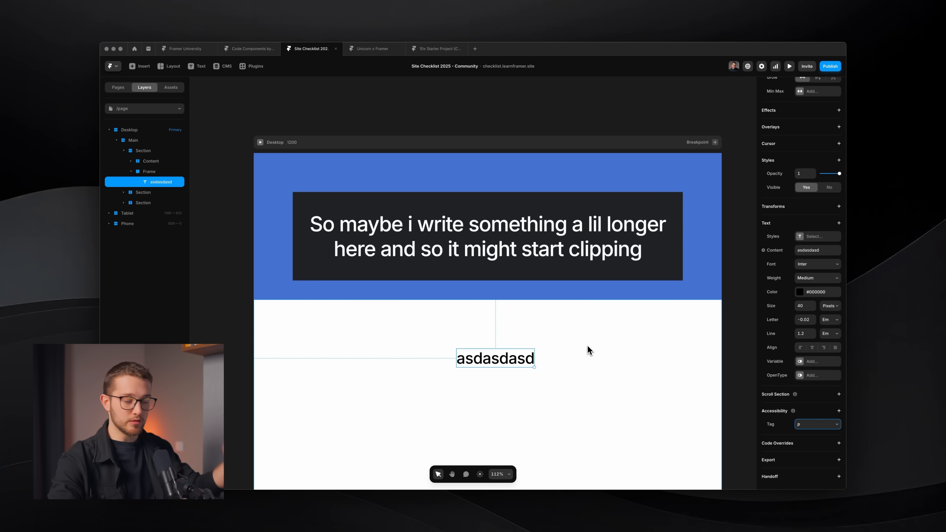
key("alt+f")
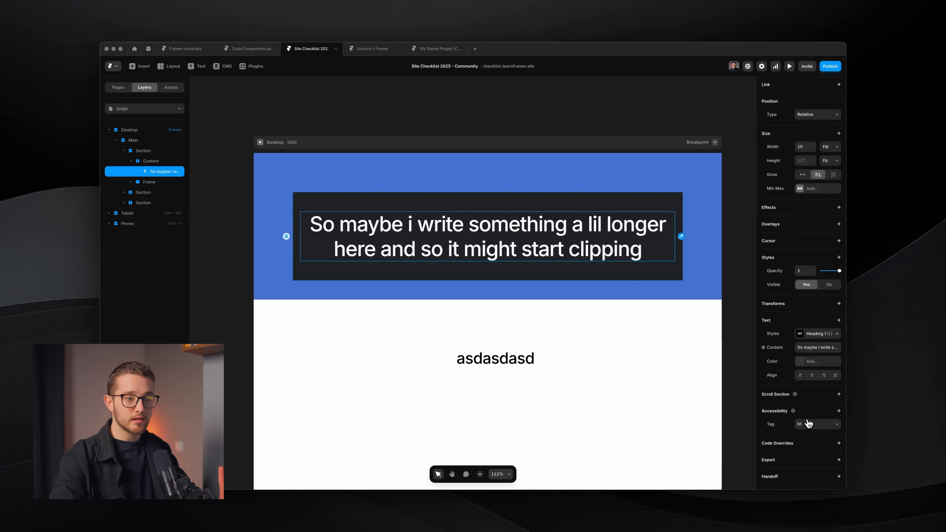
left_click(808, 424)
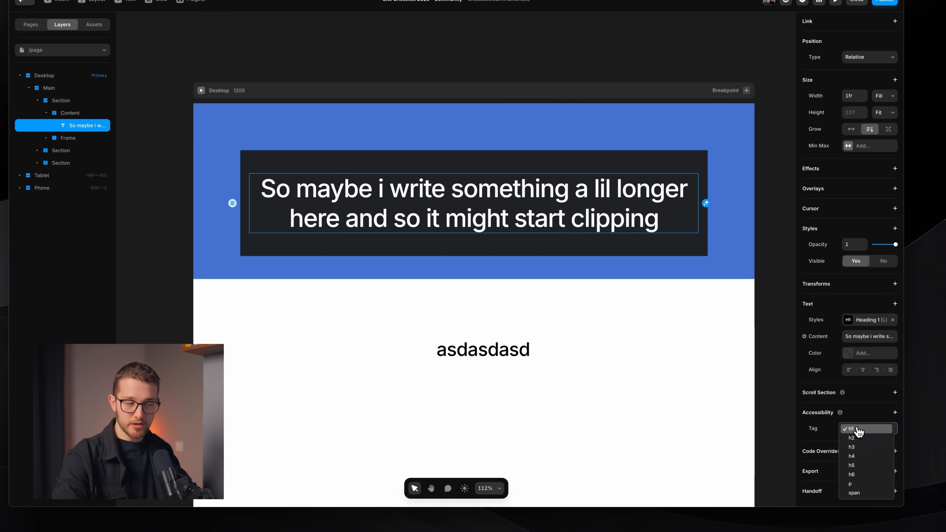
left_click(857, 429)
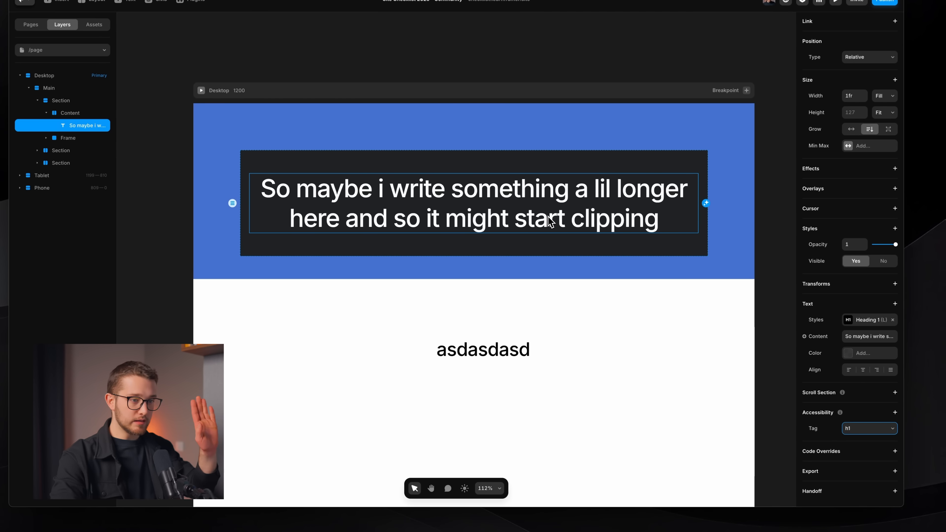
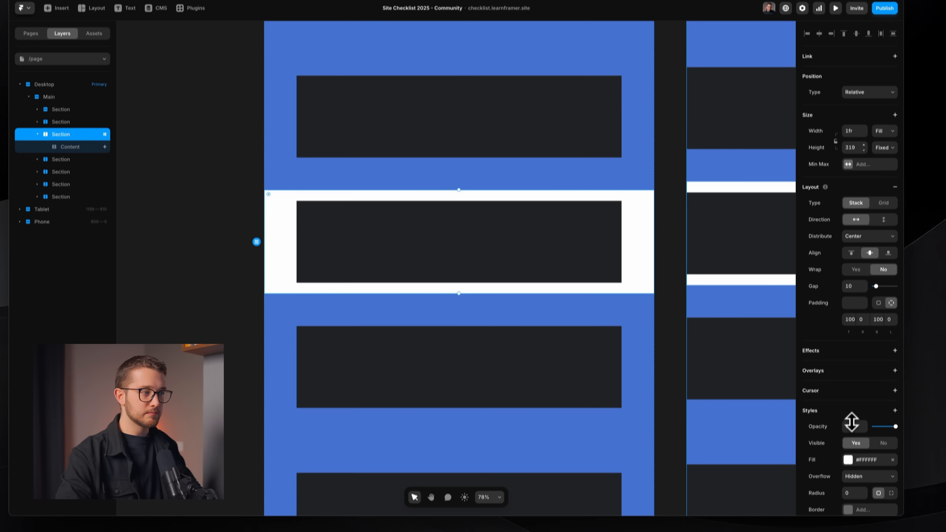
- Preview the page and scroll through its sections to examine the scroll effect on the white section's Content frame
key("super+p")
scroll(569, 428, "down", 10)
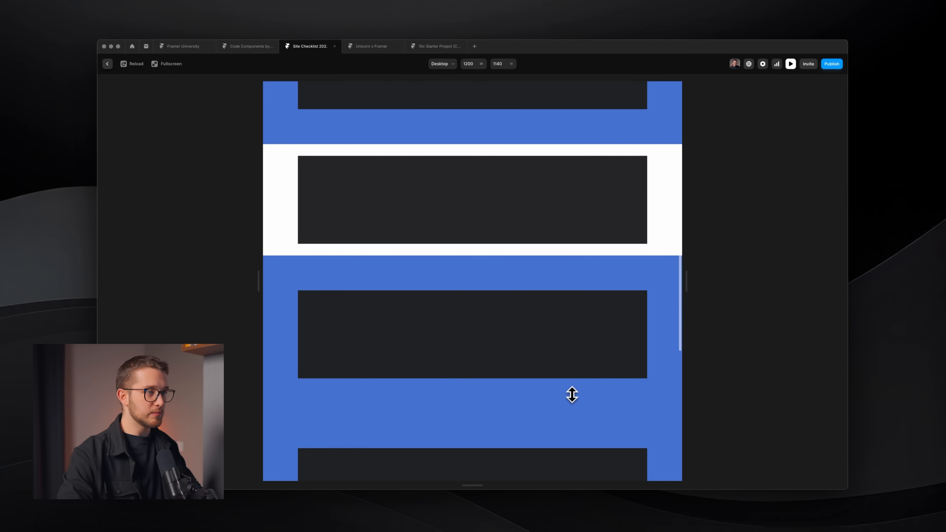
scroll(572, 394, "up", 3)
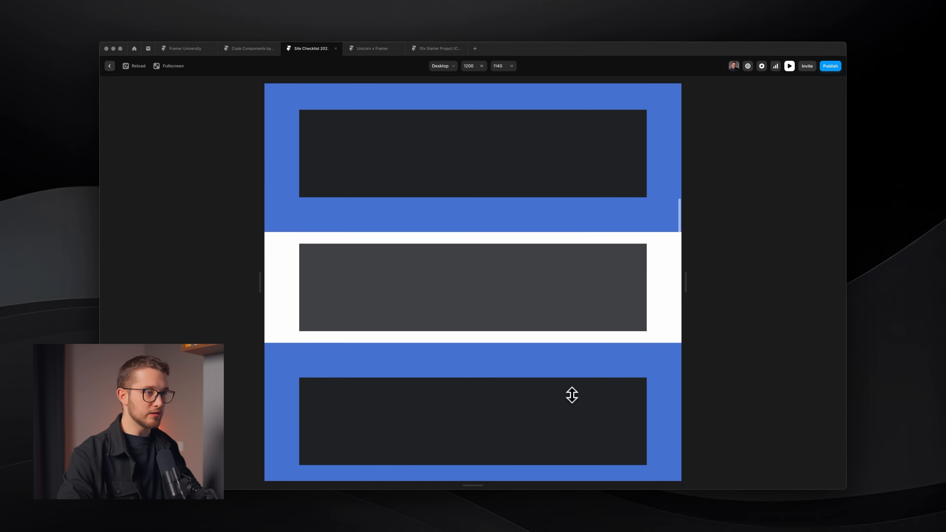
scroll(572, 395, "down", 4)
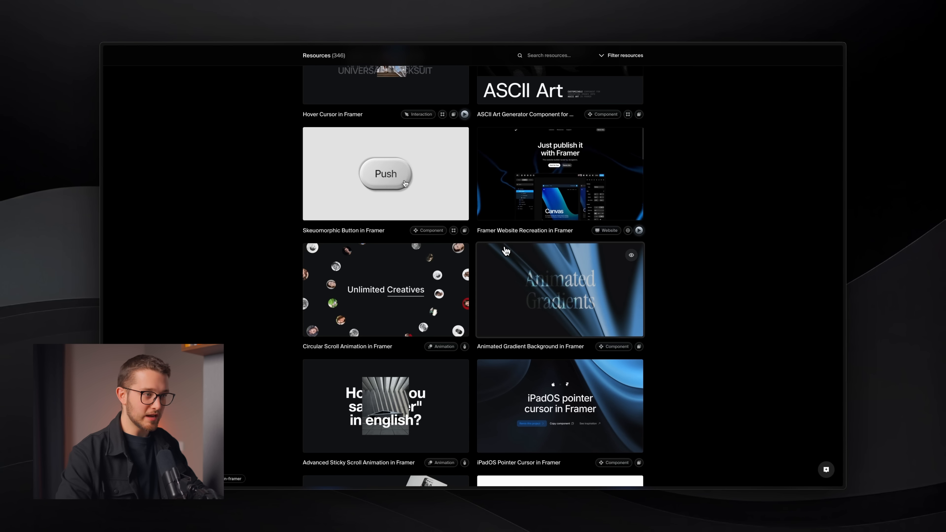
- Open a quick preview in the Framer resources library, swing the lanyard badge around and browse the list of resources
left_click(631, 255)
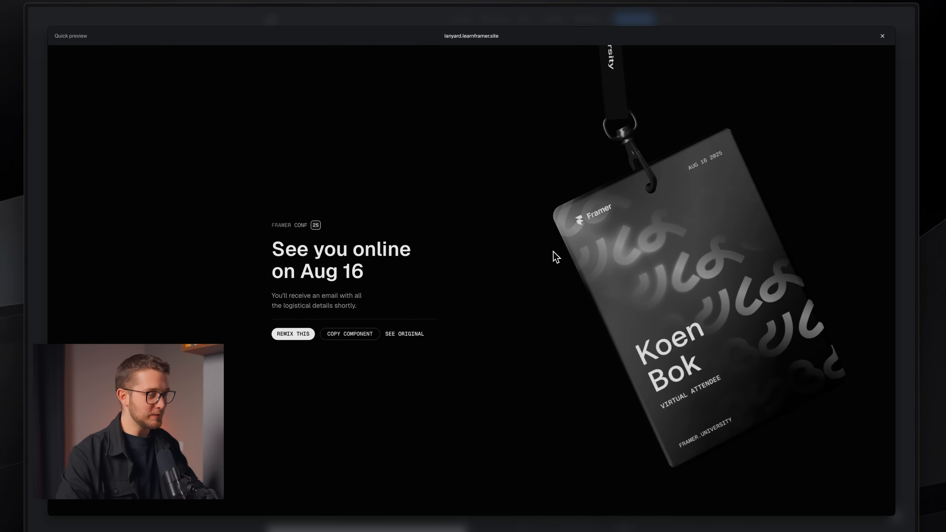
left_click_drag(511, 264, 749, 317)
left_click_drag(563, 292, 402, 358)
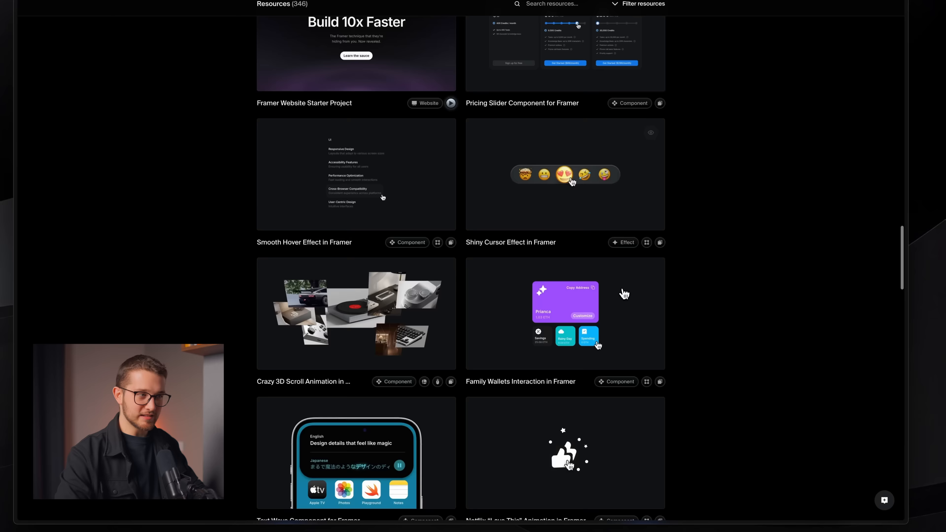
scroll(621, 292, "down", 15)
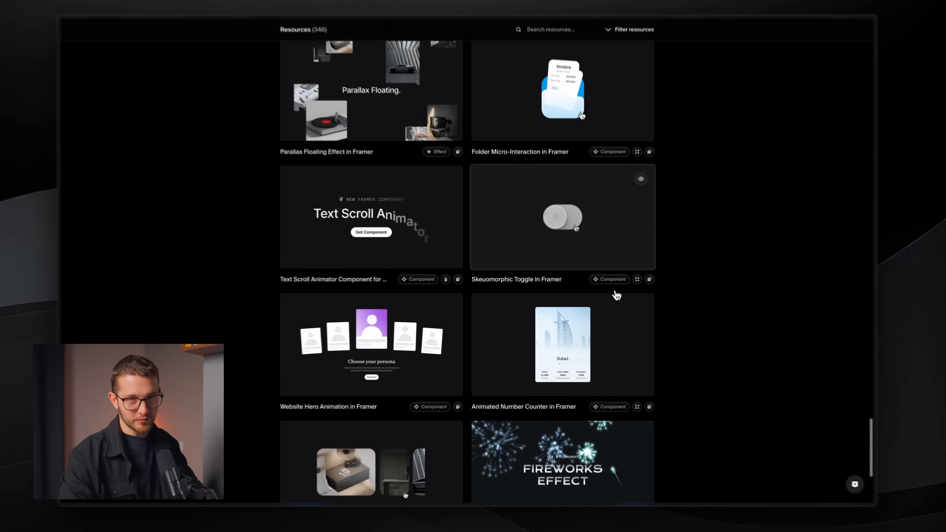
scroll(618, 295, "down", 2)
scroll(618, 295, "up", 20)
scroll(609, 297, "up", 15)
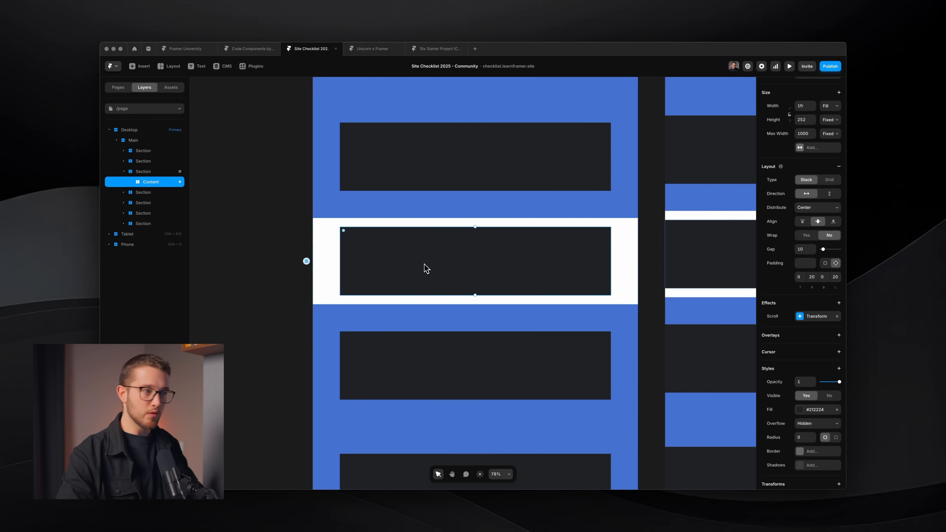
- Fill the Content frame in the white Section with a photo from the Unsplash plugin
scroll(428, 268, "down", 1)
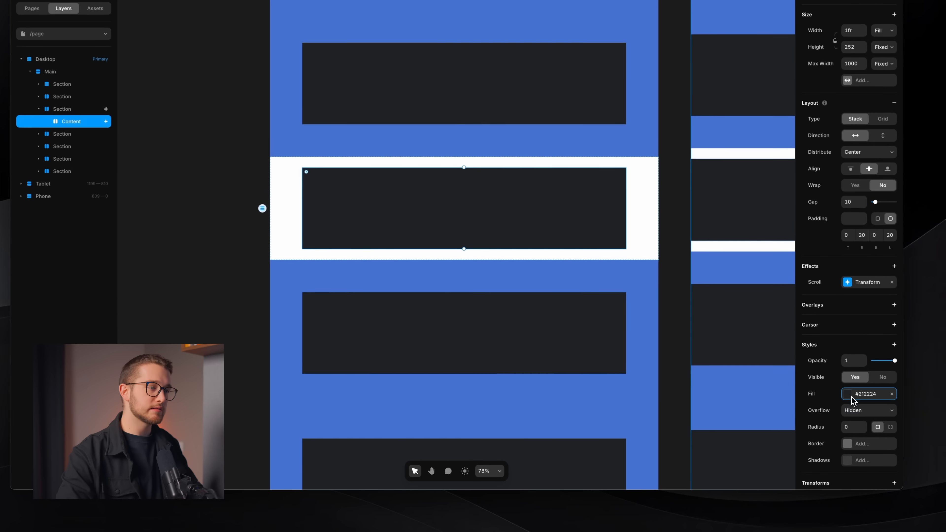
left_click(851, 397)
scroll(737, 447, "down", 5)
left_click(716, 495)
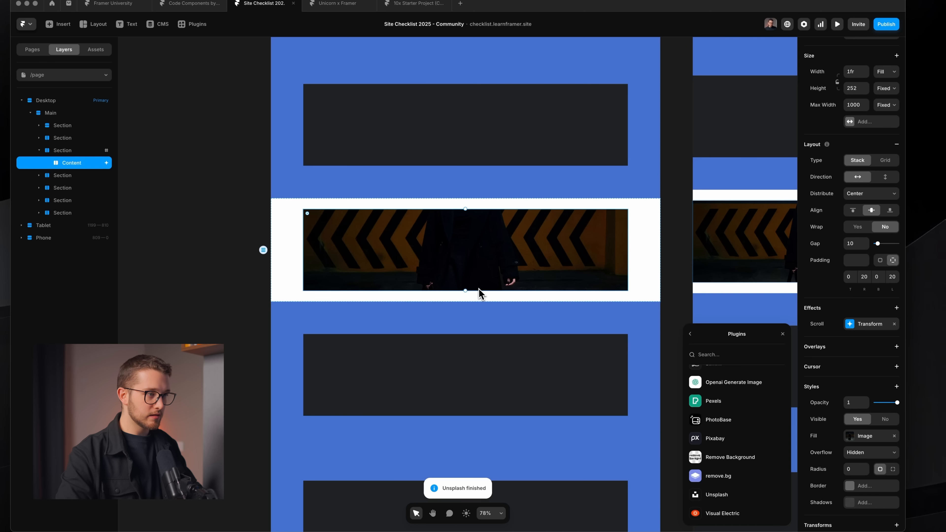
- Enlarge the photo-filled Content frame to a height of about 492 and set its parent Section's height to fit content
left_click_drag(474, 249, 488, 325)
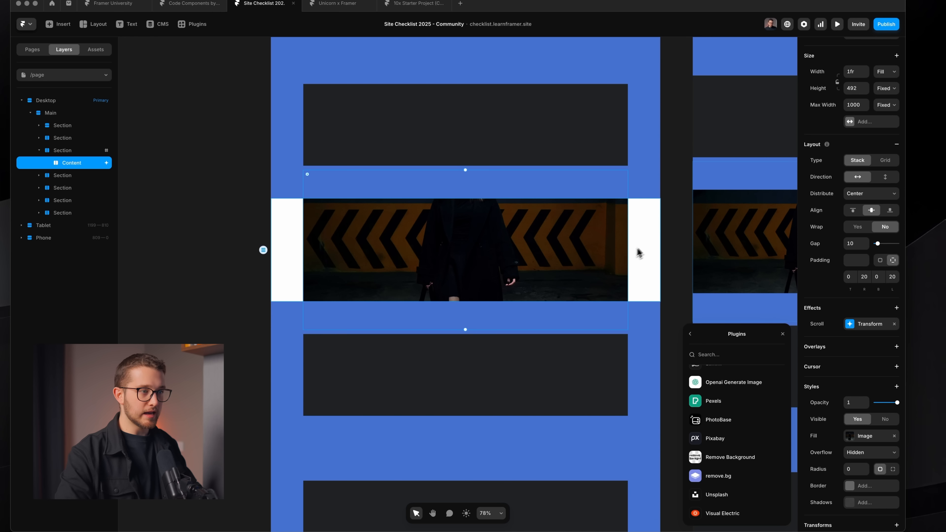
left_click(635, 255)
left_click(889, 164)
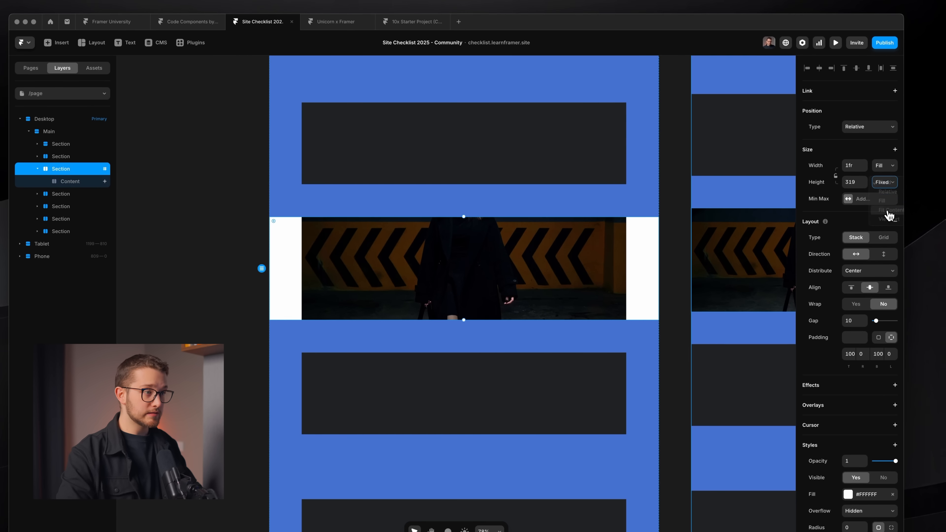
left_click(890, 209)
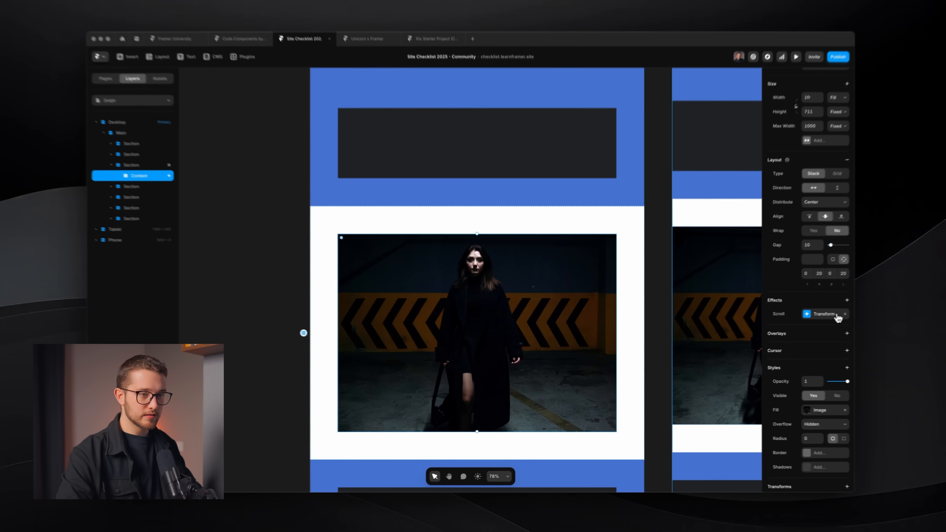
- Remove the Content frame's scroll transform effect and set its fill image's alt text to "a woman in black"
left_click(837, 316)
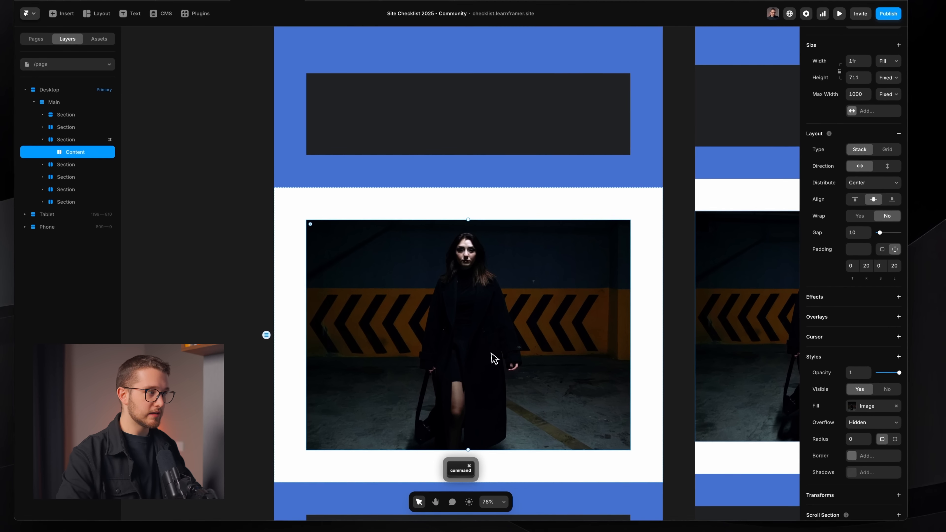
scroll(495, 359, "down", 2)
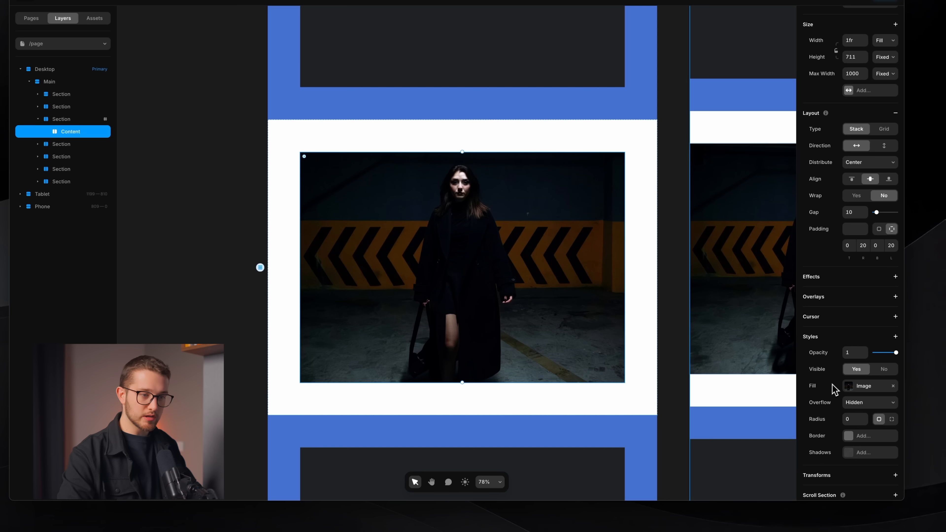
left_click(854, 386)
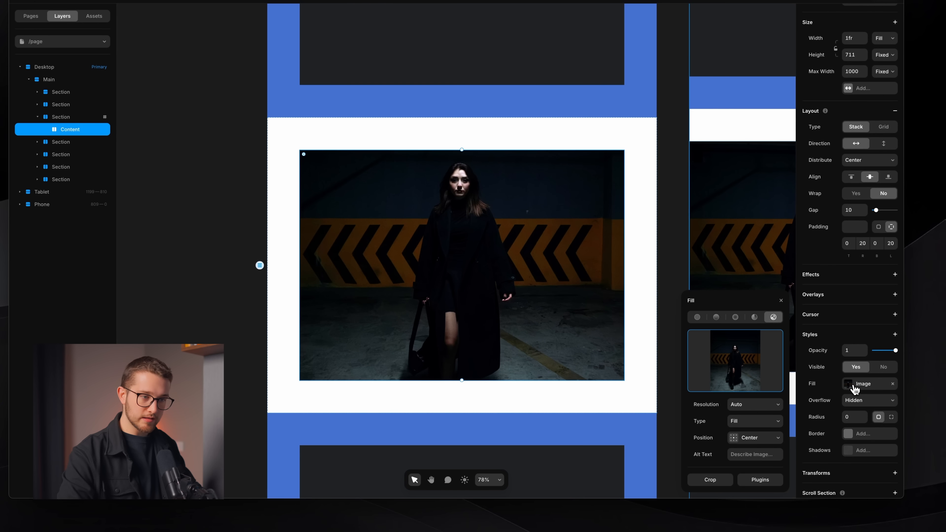
left_click_drag(756, 303, 739, 126)
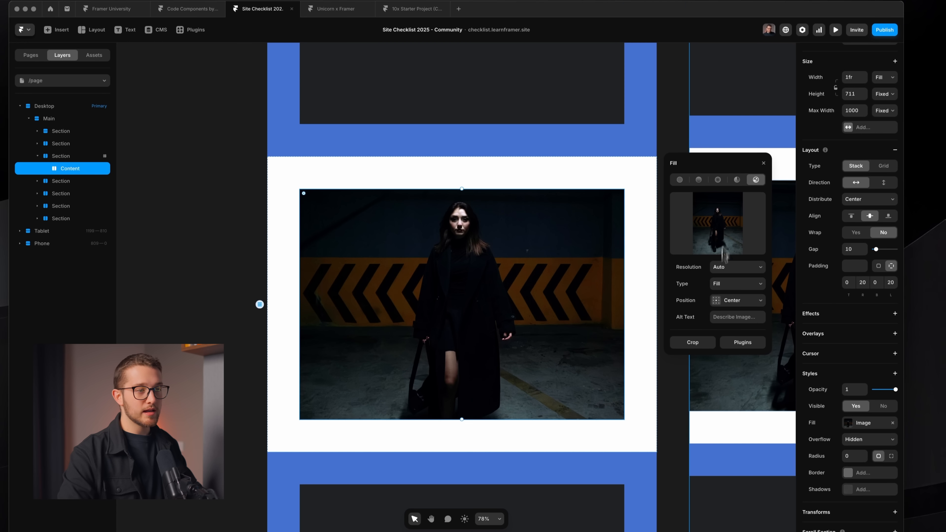
left_click(731, 282)
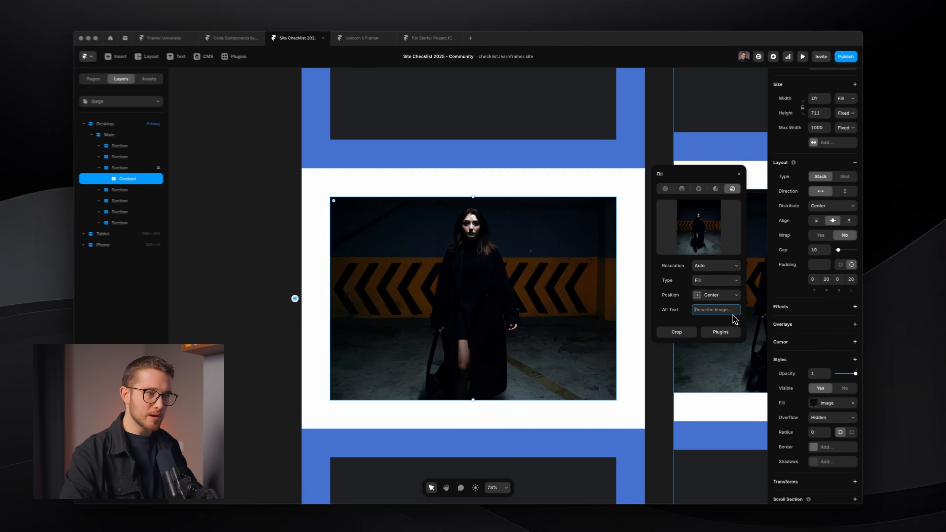
type("a woman in black")
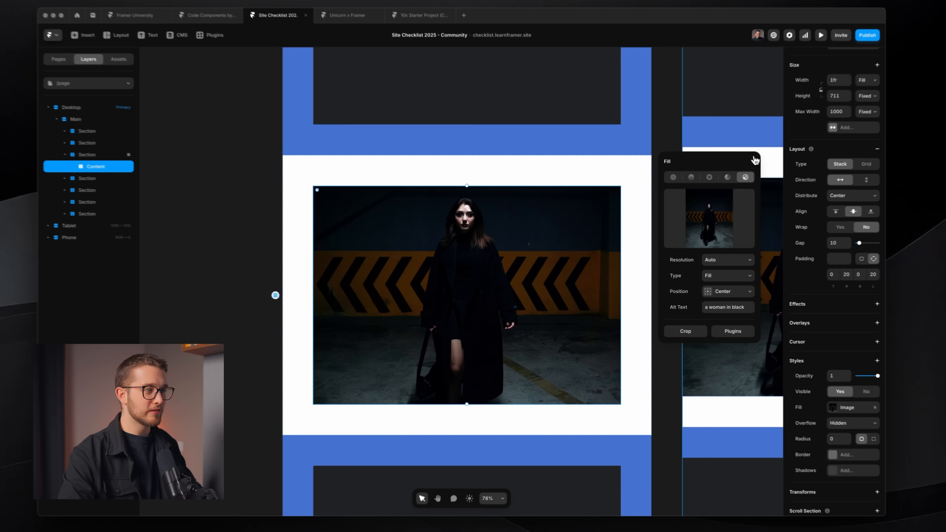
left_click(729, 178)
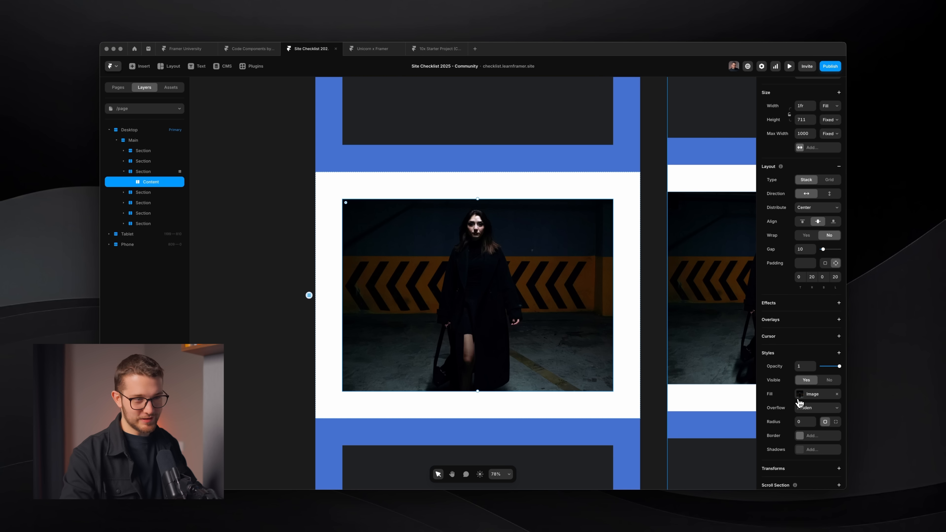
- Reopen the Content frame's image fill, switch to the Image Alt Text Generator document and read its prompt and best practices
left_click(799, 398)
left_click(745, 328)
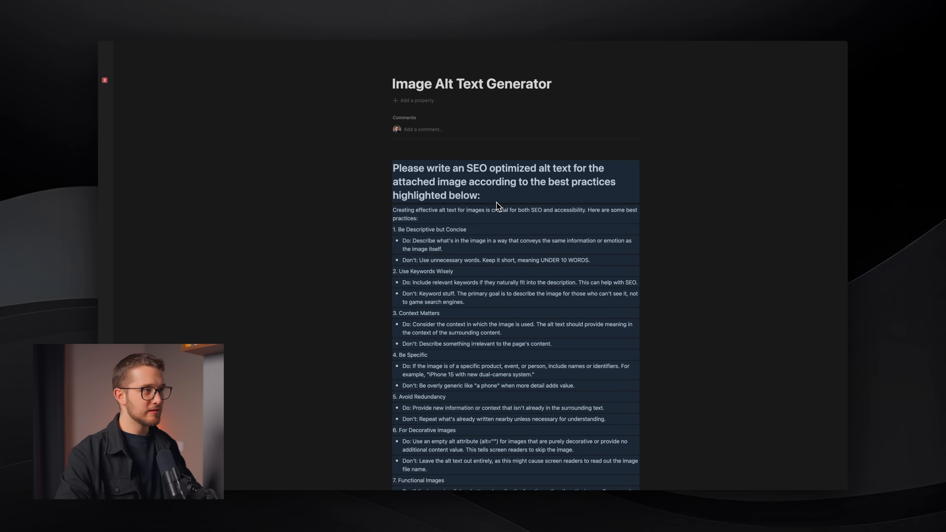
scroll(497, 203, "down", 3)
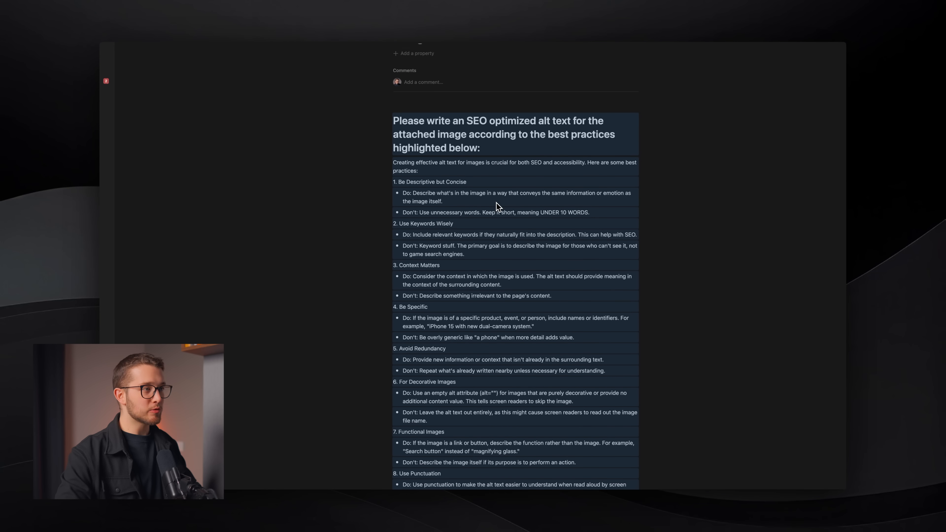
scroll(497, 206, "down", 6)
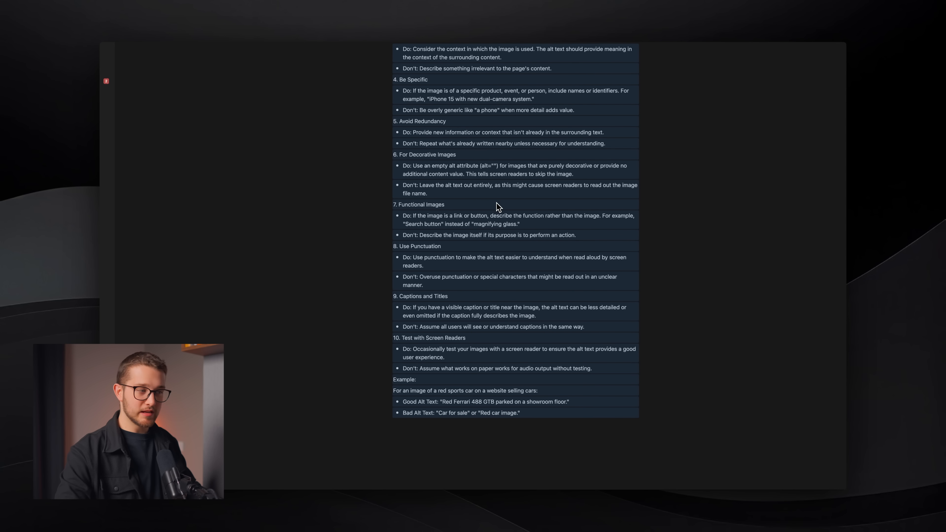
scroll(497, 203, "down", 1)
scroll(493, 241, "up", 1)
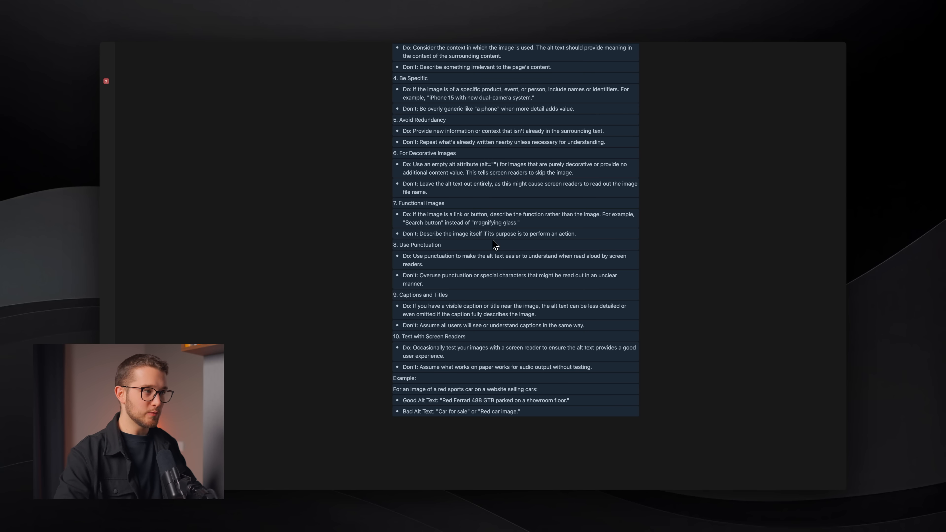
scroll(493, 241, "up", 8)
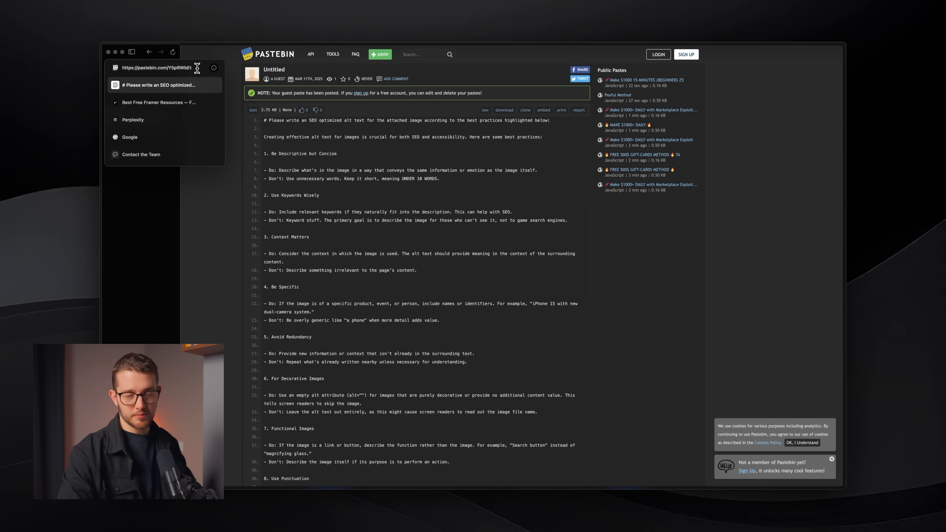
- Highlight the web address of the Pastebin page holding the alt text prompt and view the pasted prompt
left_click(197, 68)
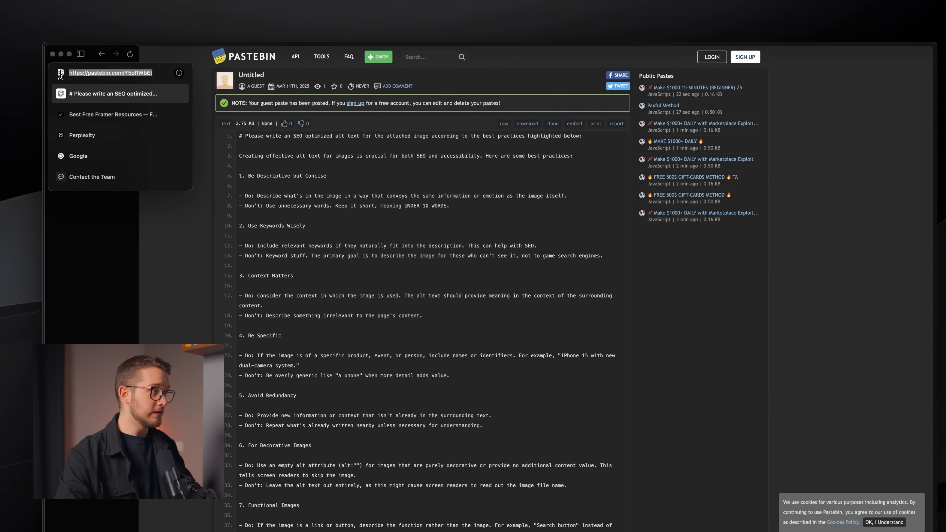
left_click(112, 74)
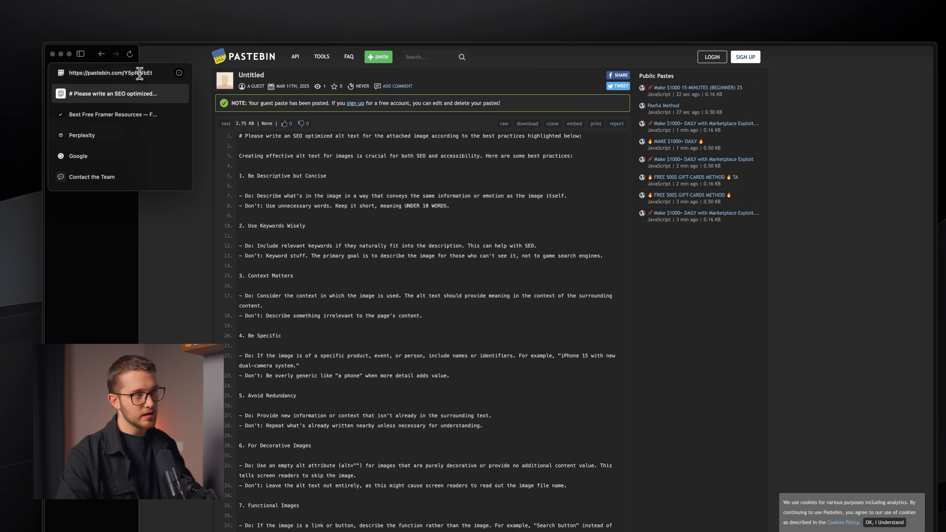
left_click(434, 286)
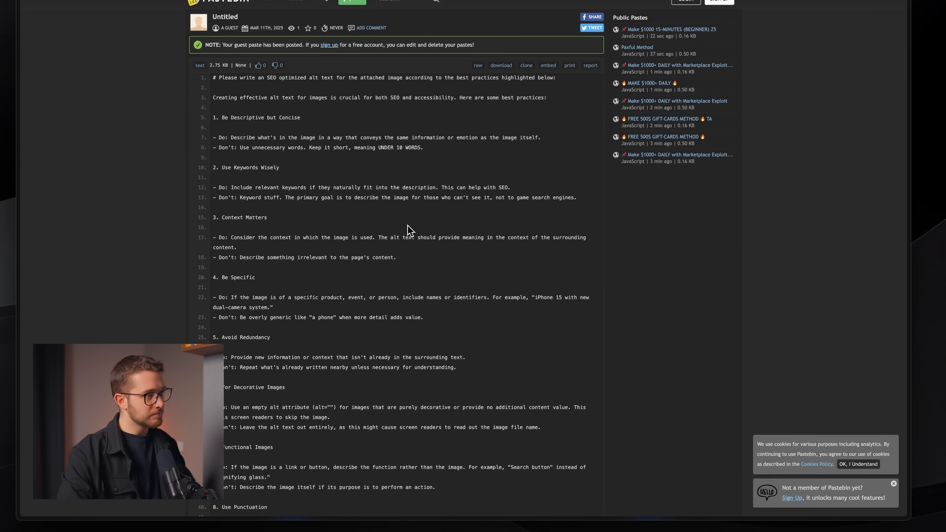
- Switch back to Framer and review the Content frame's image fill settings and its alt text
key("super+Tab")
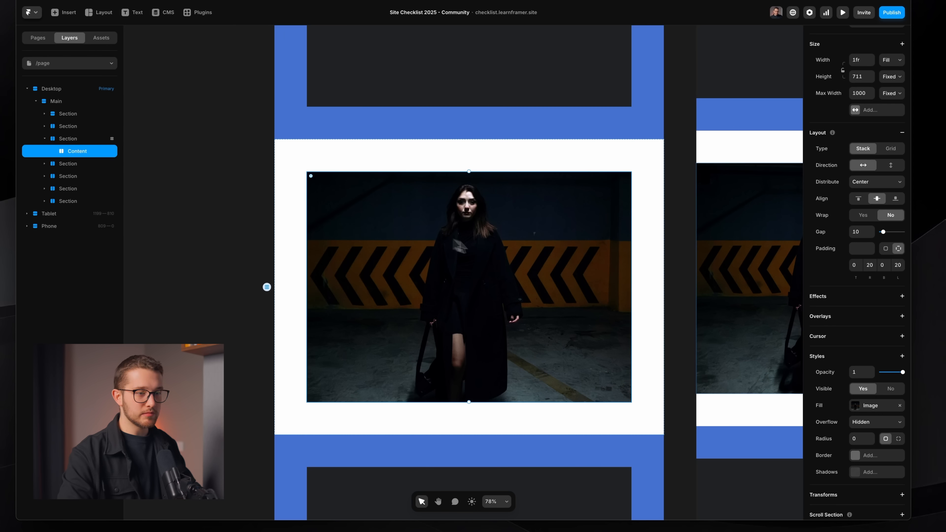
left_click(849, 376)
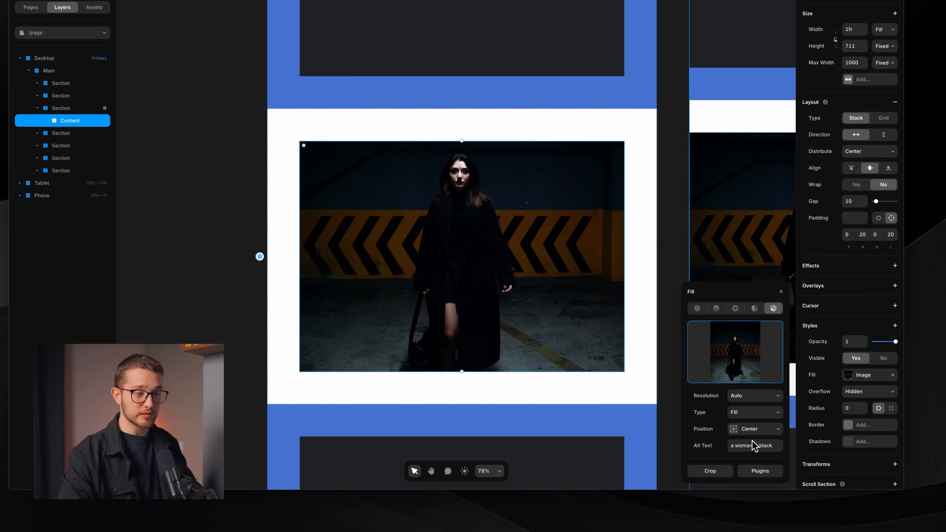
left_click(781, 292)
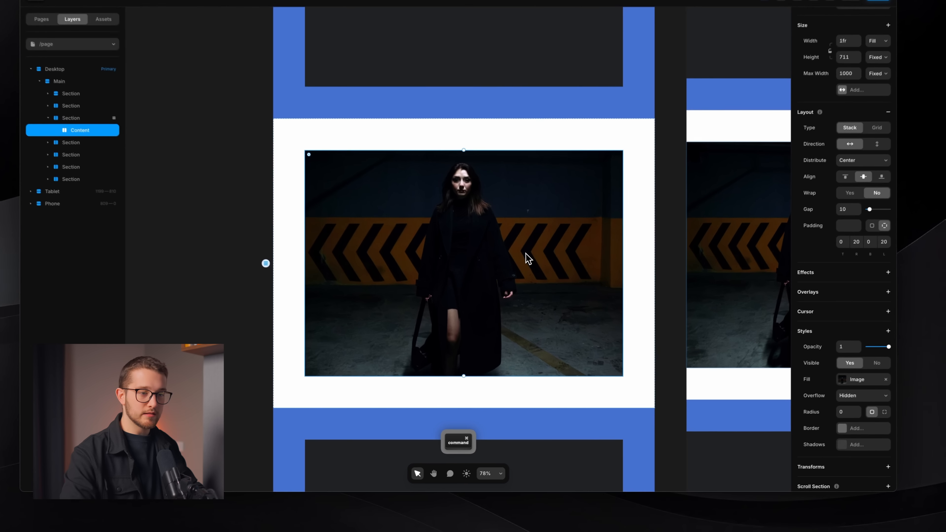
left_click(861, 379)
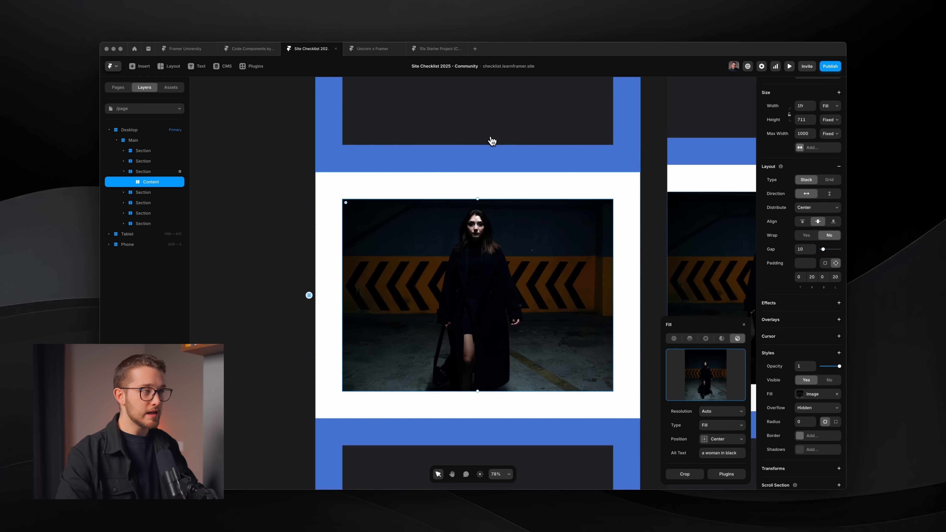
key("Escape")
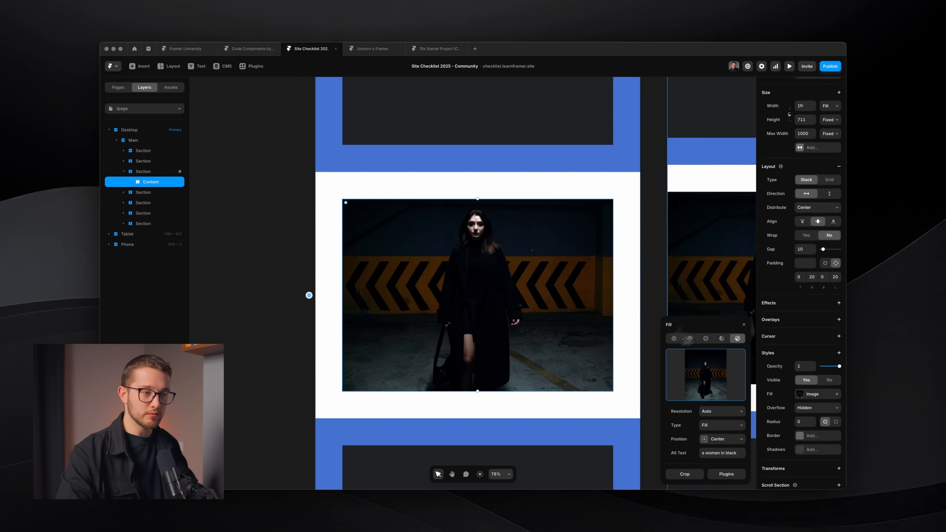
left_click(744, 325)
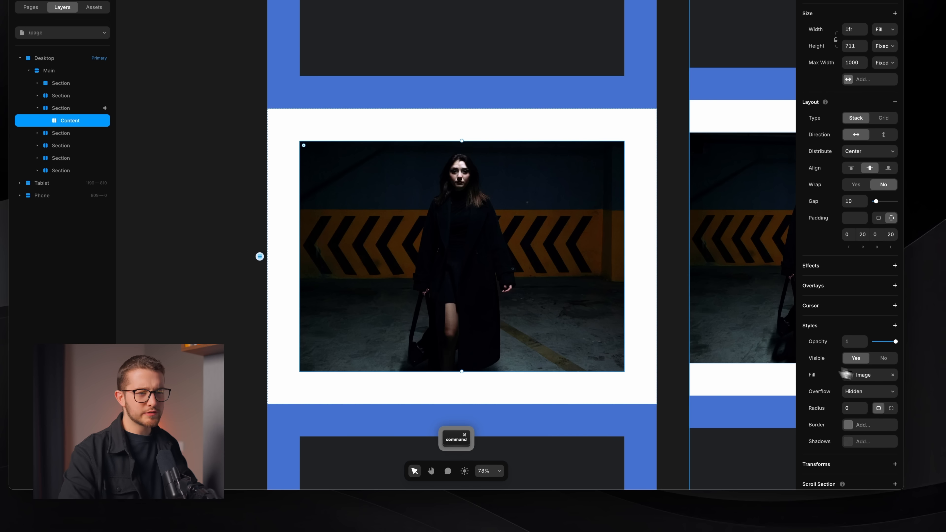
left_click(858, 376)
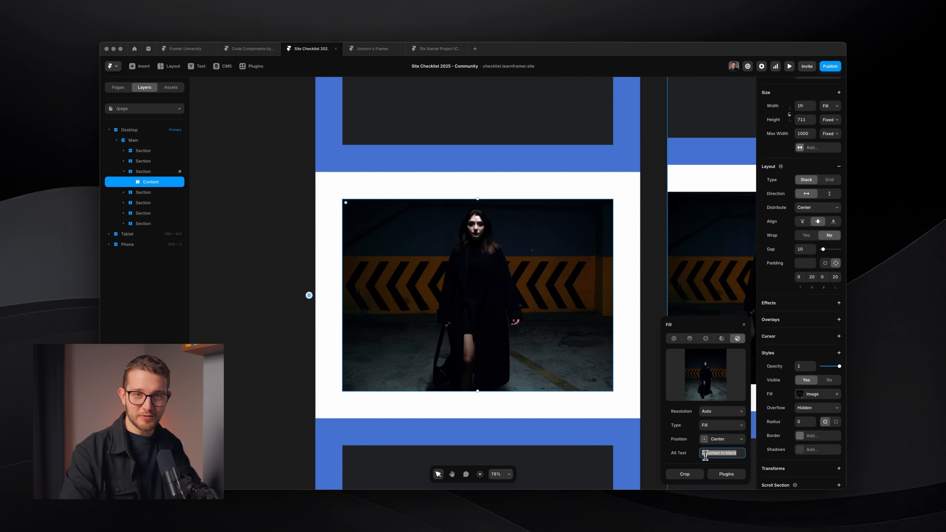
left_click(705, 456)
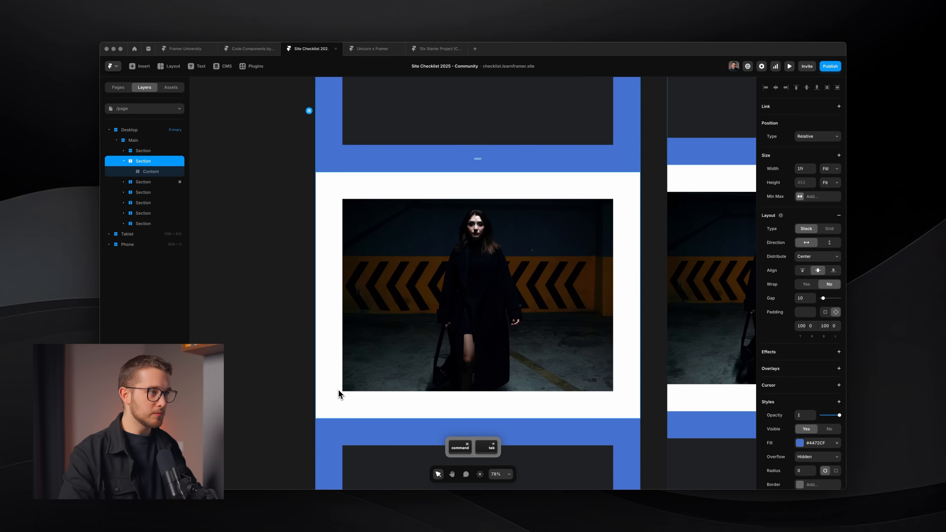
- Switch to the 10x Starter Project (Checklist) file and open its Home page at the three-card section
scroll(375, 299, "up", 3)
scroll(375, 299, "up", 2)
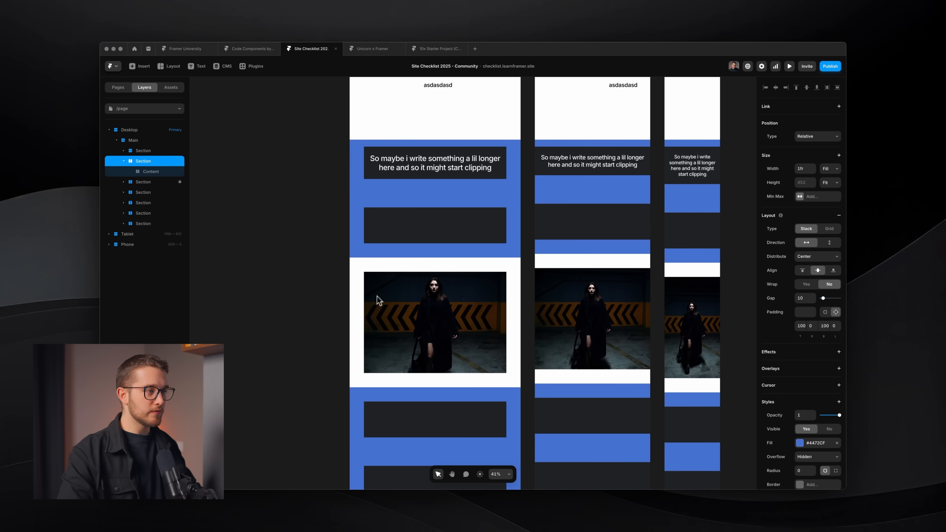
left_click(426, 225, "super")
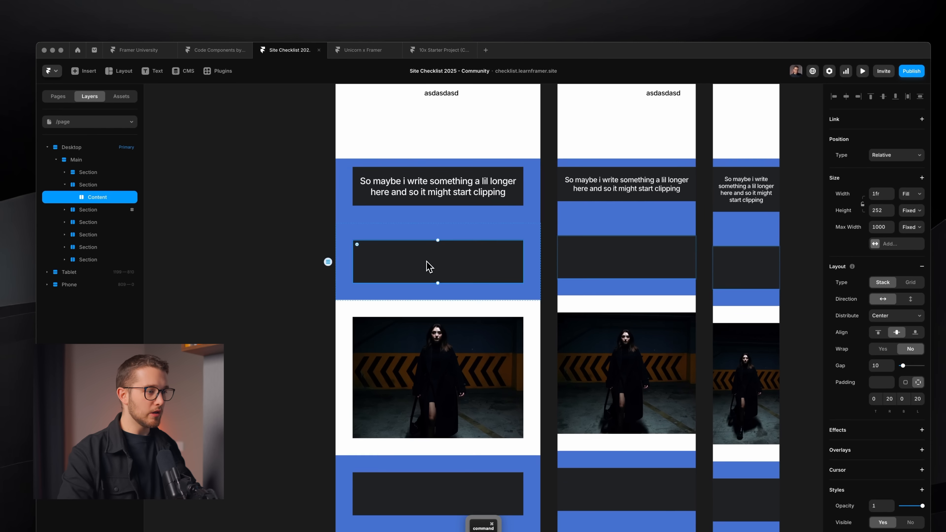
scroll(429, 265, "down", 5)
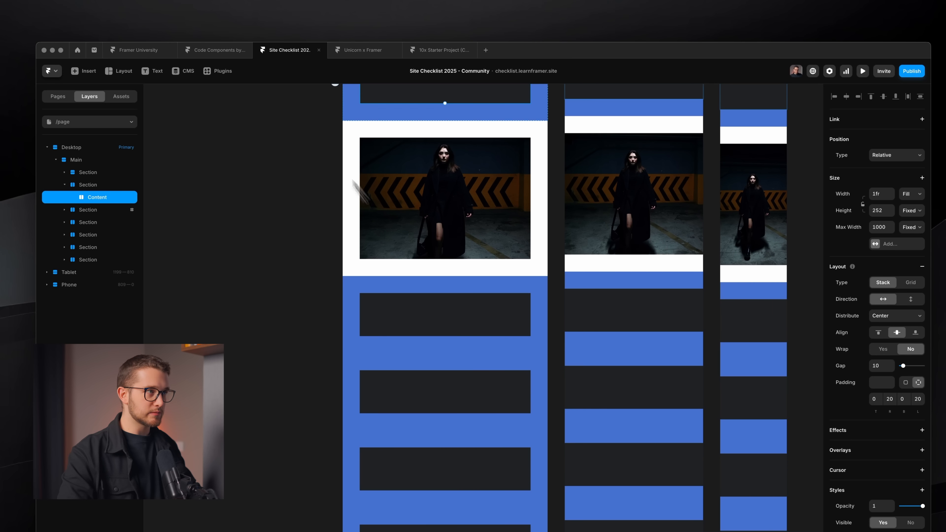
left_click(428, 53)
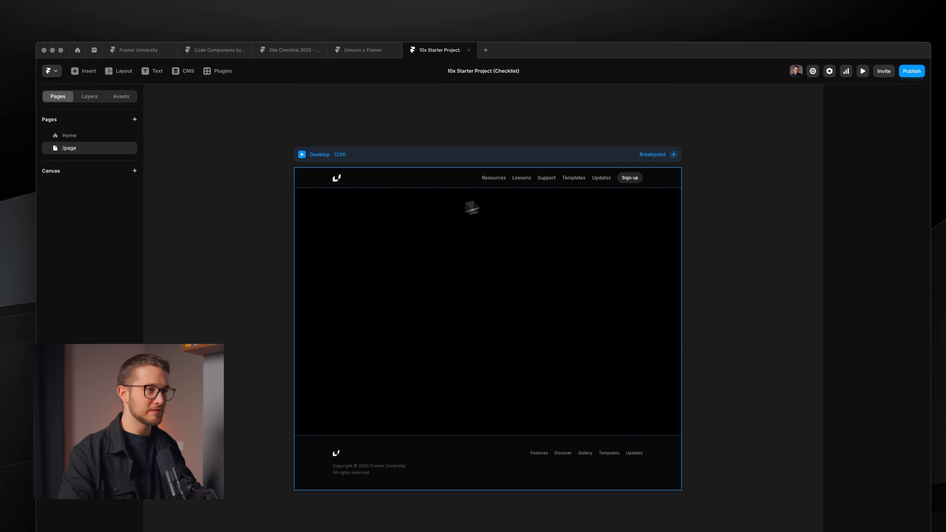
left_click(73, 133)
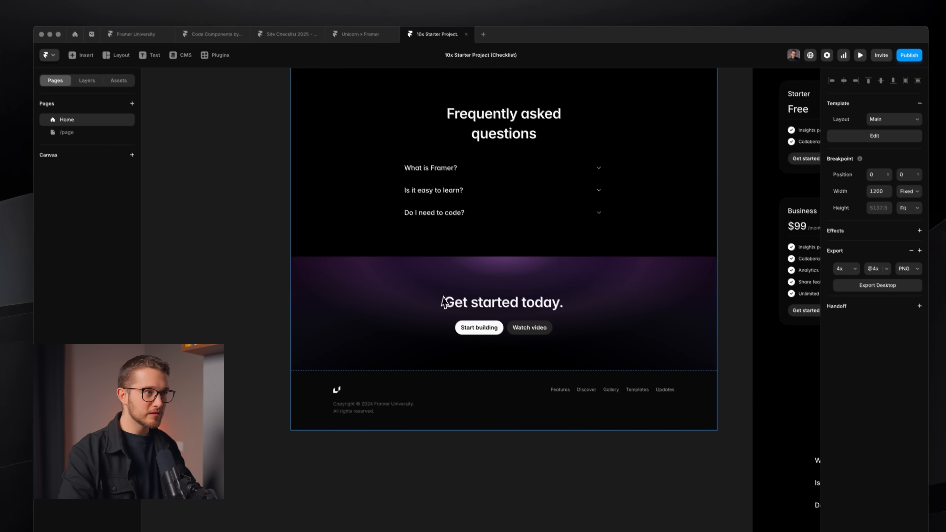
scroll(452, 315, "up", 3)
scroll(436, 289, "up", 15)
scroll(435, 289, "down", 7)
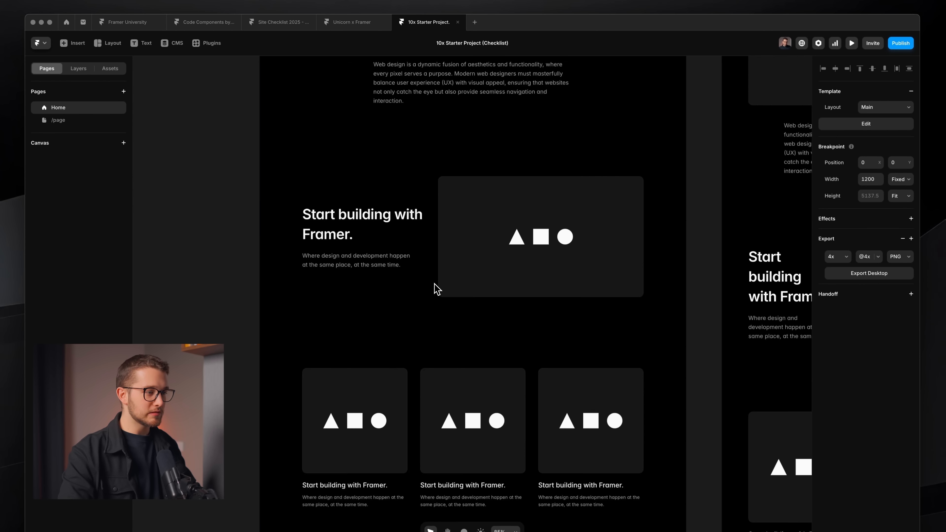
- Inspect the first and second Card 1:1 component instances and their properties in the three-card section
left_click(357, 252, "super")
scroll(357, 252, "up", 5)
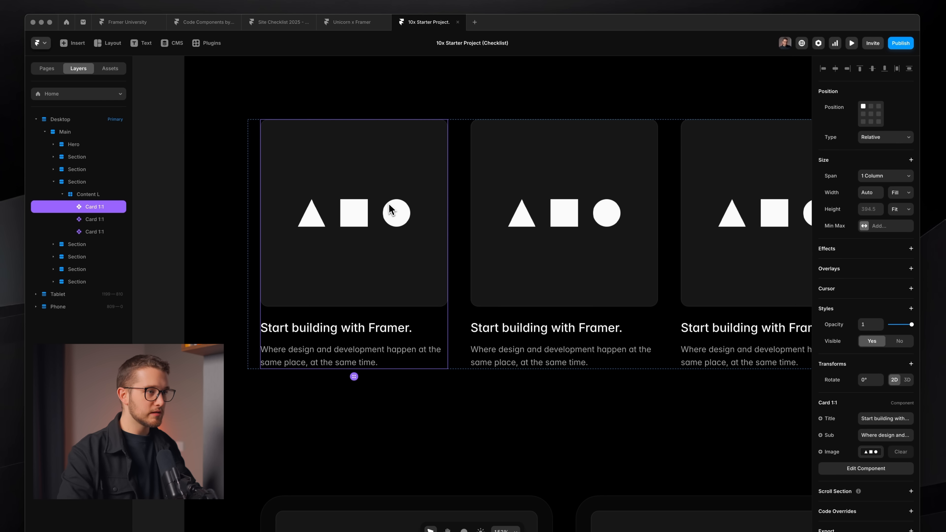
scroll(389, 205, "right", 2)
scroll(389, 205, "down", 1)
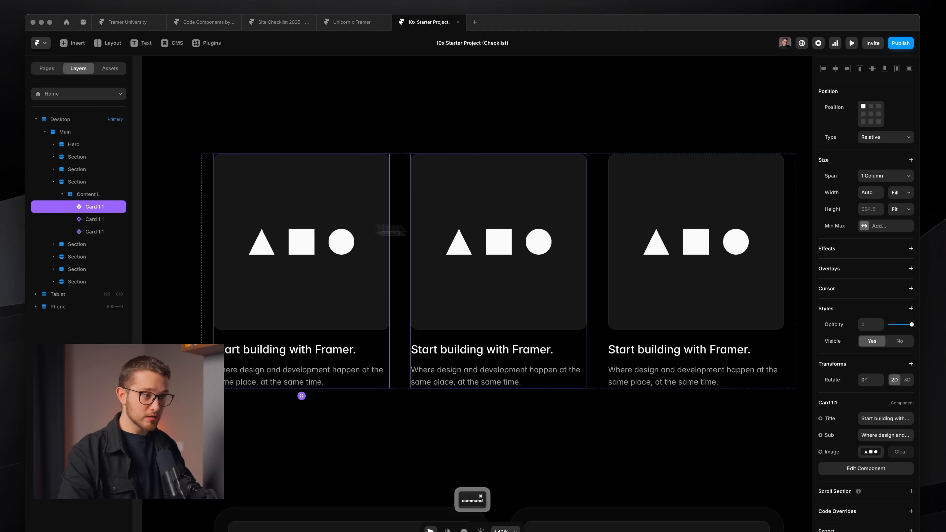
left_click(462, 236, "super")
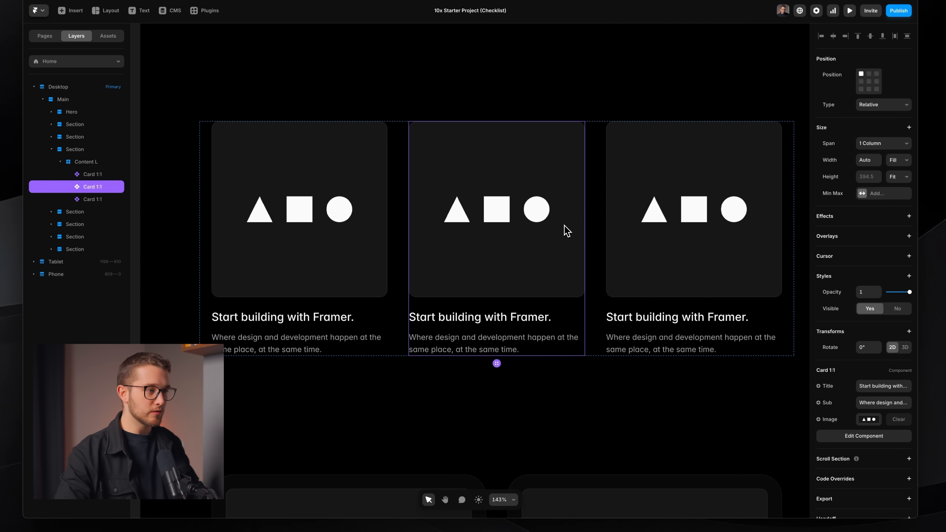
- Detach all three Card 1:1 instances in the section from their component
left_click(345, 234)
right_click(338, 234)
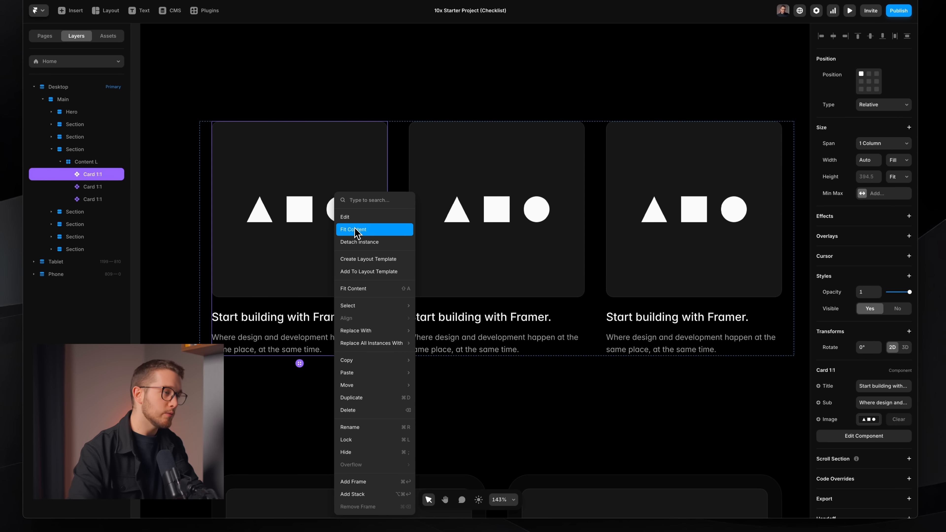
left_click(366, 242)
left_click(462, 243, "super")
right_click(463, 243)
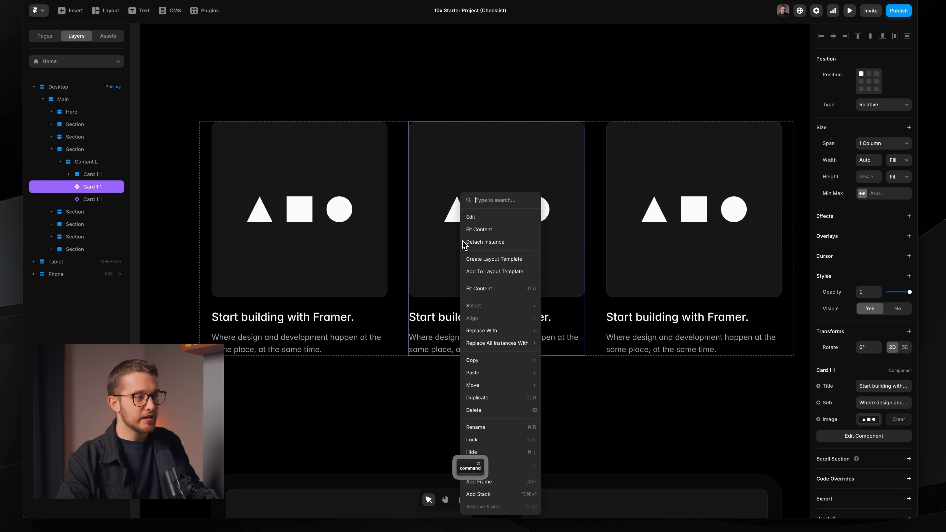
left_click(478, 242)
left_click(656, 249, "super")
right_click(660, 249)
left_click(674, 242)
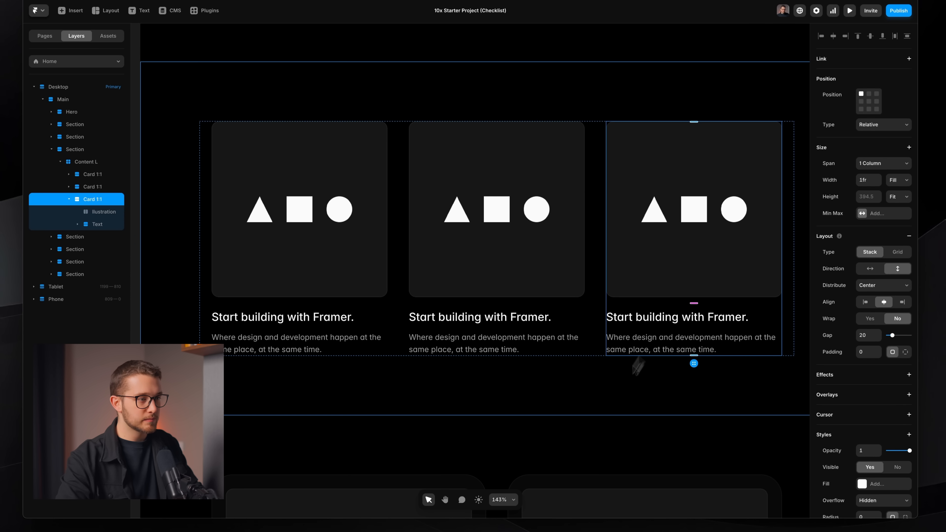
left_click(616, 394)
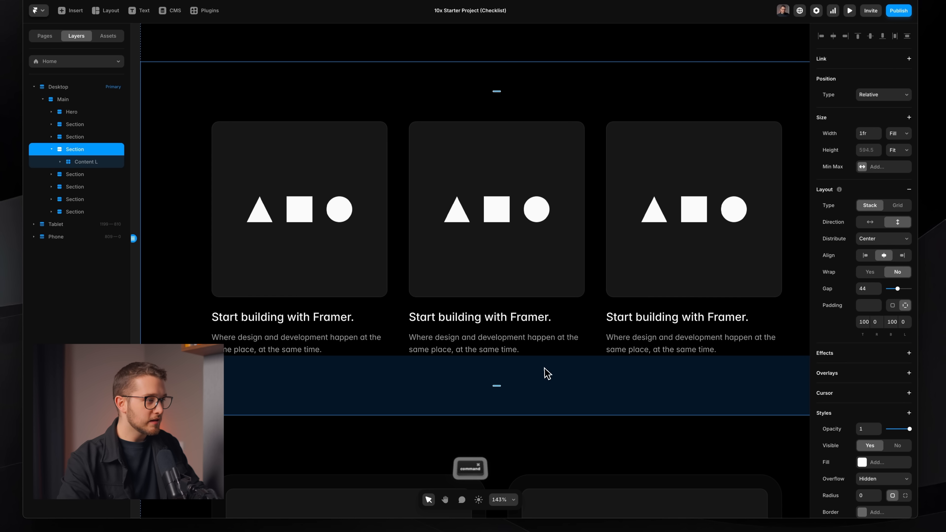
- Change the color of the first detached card's "Start building with Framer." title from its neutral style to light blue
left_click(333, 317, "super")
double_click(331, 317)
left_click(357, 318)
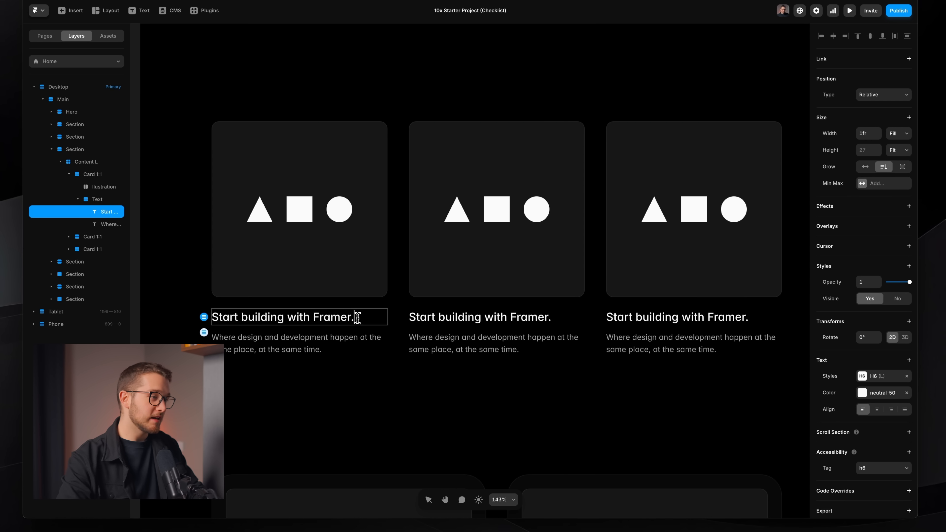
key("super+a")
left_click(872, 393)
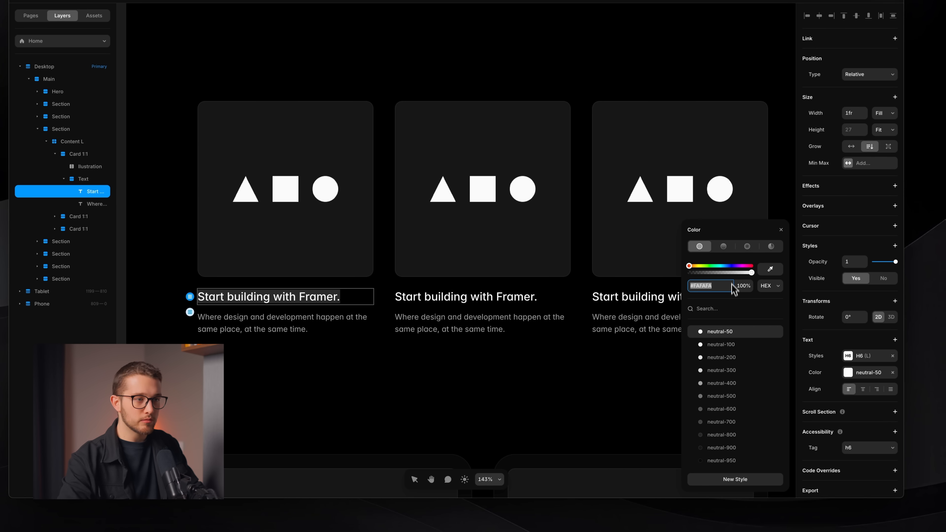
left_click(505, 369)
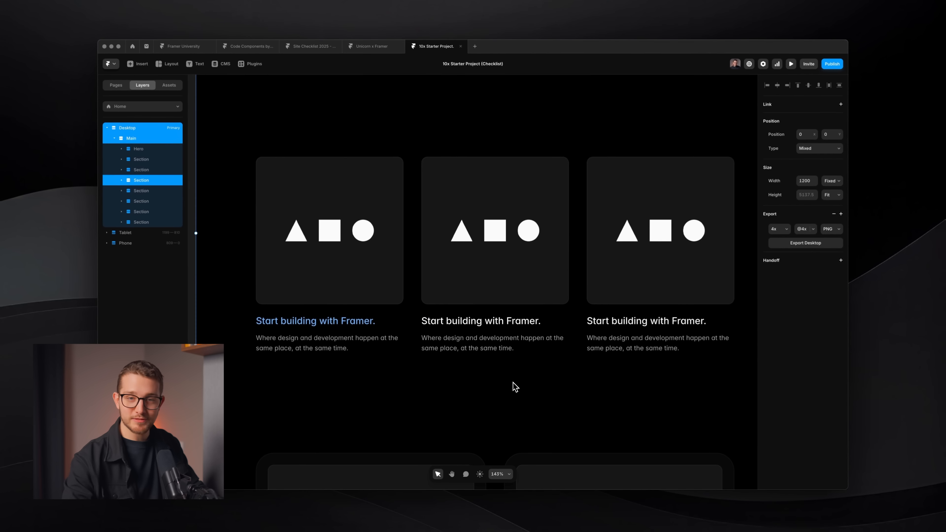
- Undo the first card's title recolor and the detaching of all three Card 1:1 instances
left_click(496, 323)
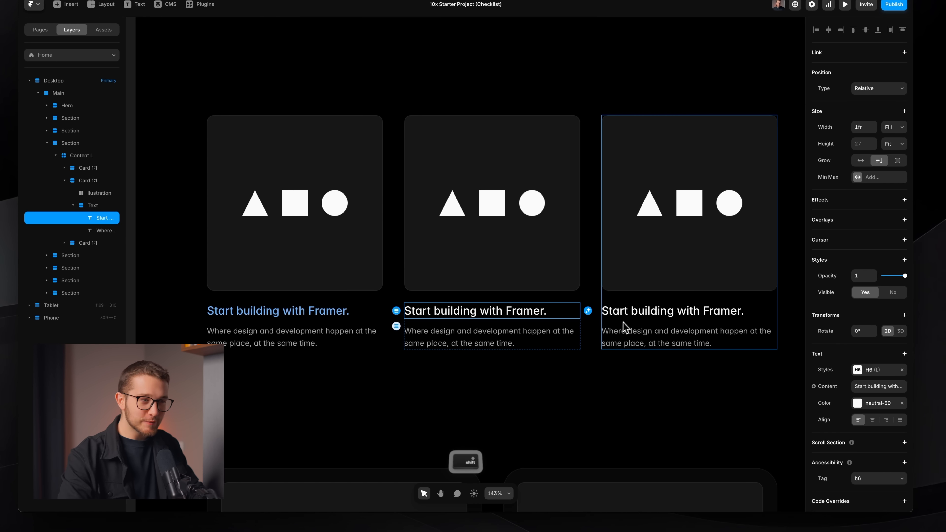
left_click(636, 311, "shift")
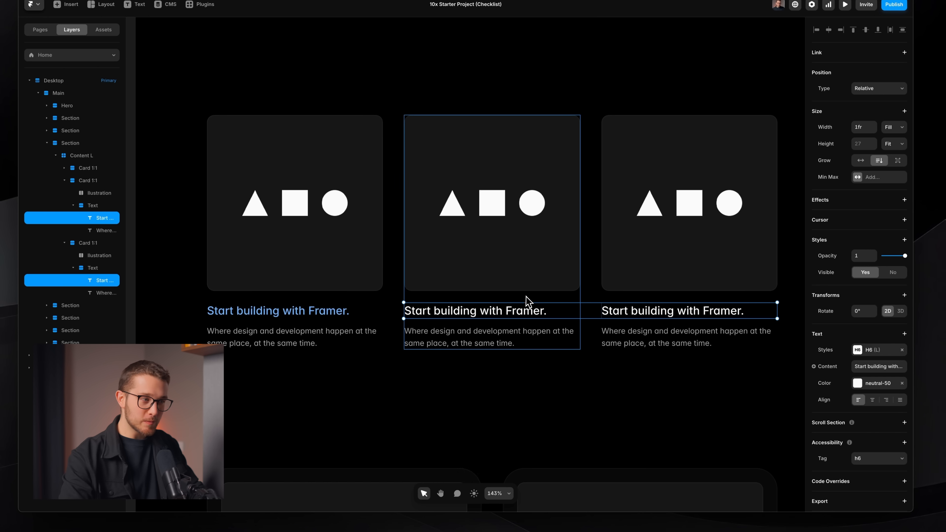
key("Escape")
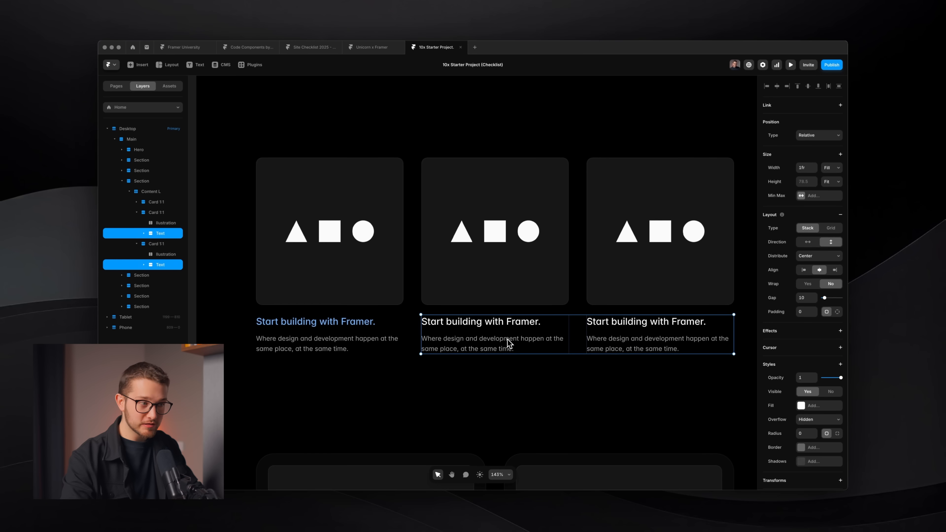
key("super+z")
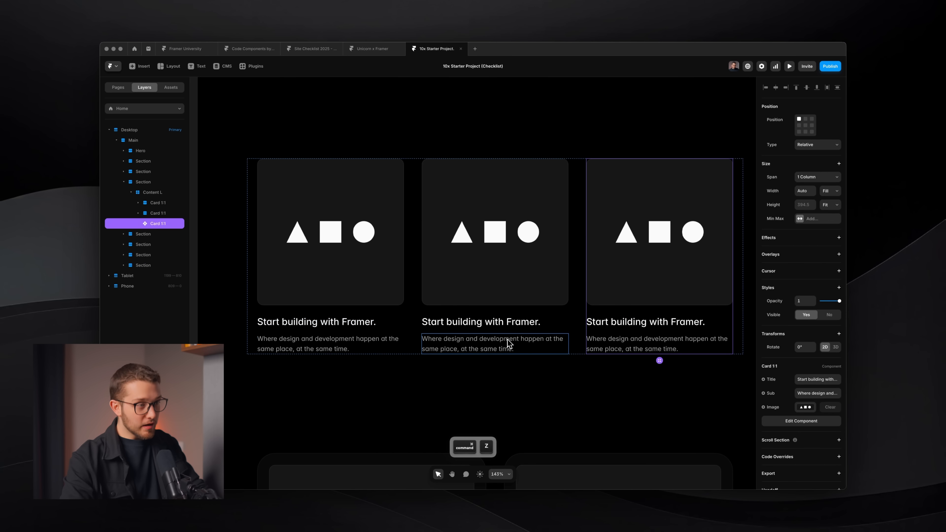
key("super+z")
key("super+z")
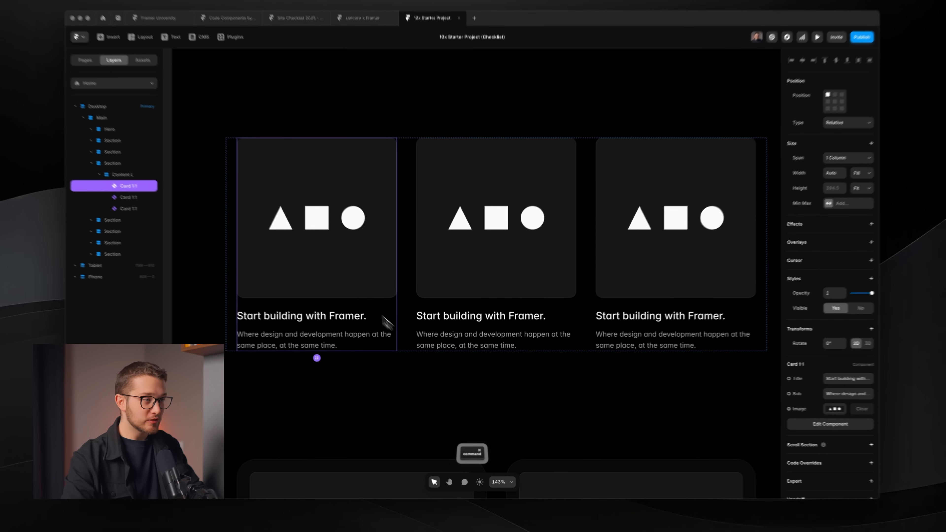
- Try a custom title color inside the Card 1:1 main component and return to the Home page
double_click(341, 274)
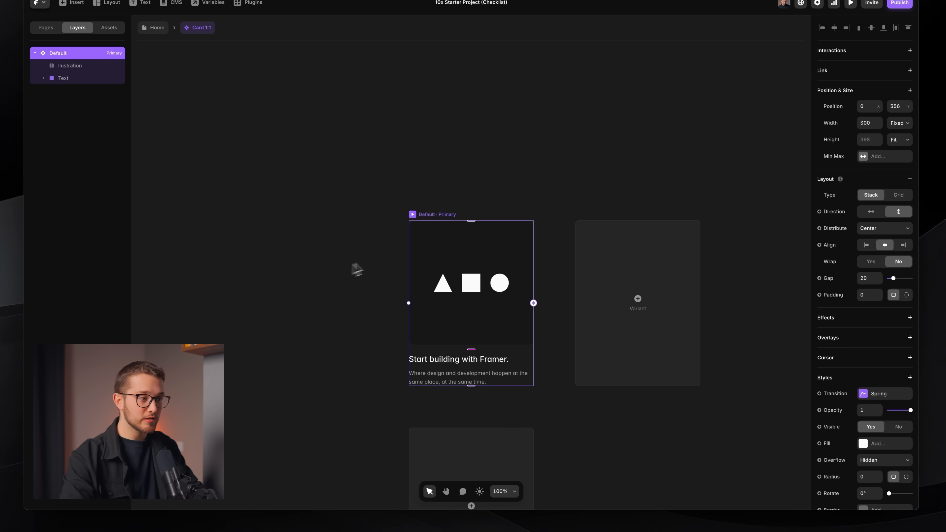
left_click(476, 363, "super")
scroll(475, 363, "up", 4)
scroll(476, 362, "down", 1)
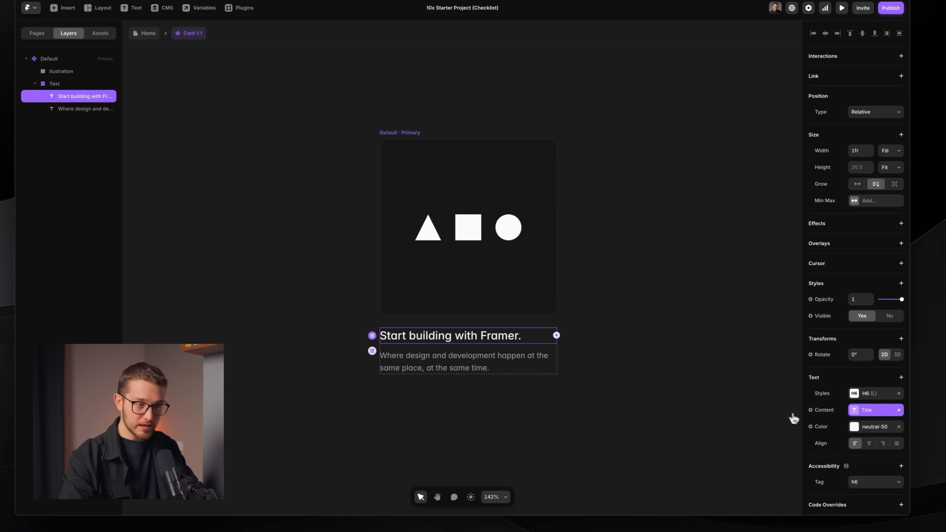
left_click(885, 424)
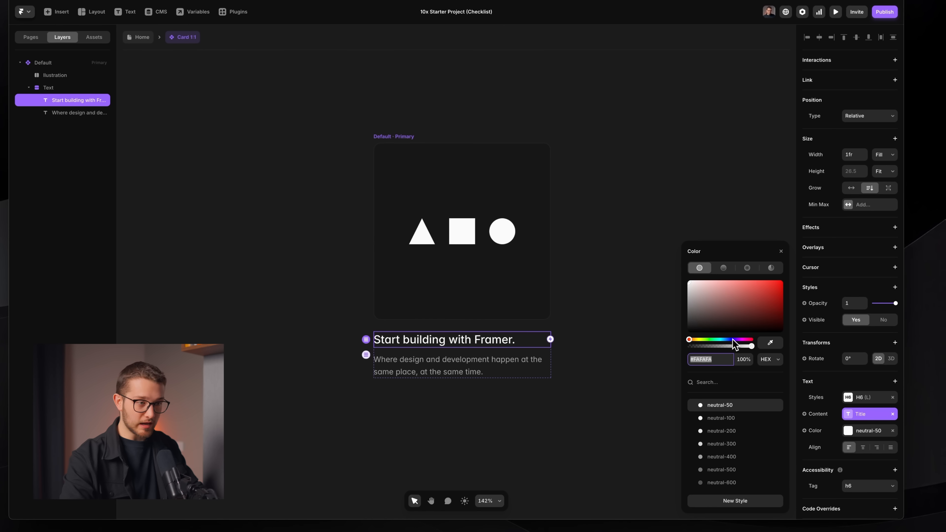
left_click(726, 339)
left_click_drag(732, 323, 736, 284)
left_click(691, 198)
left_click(138, 37)
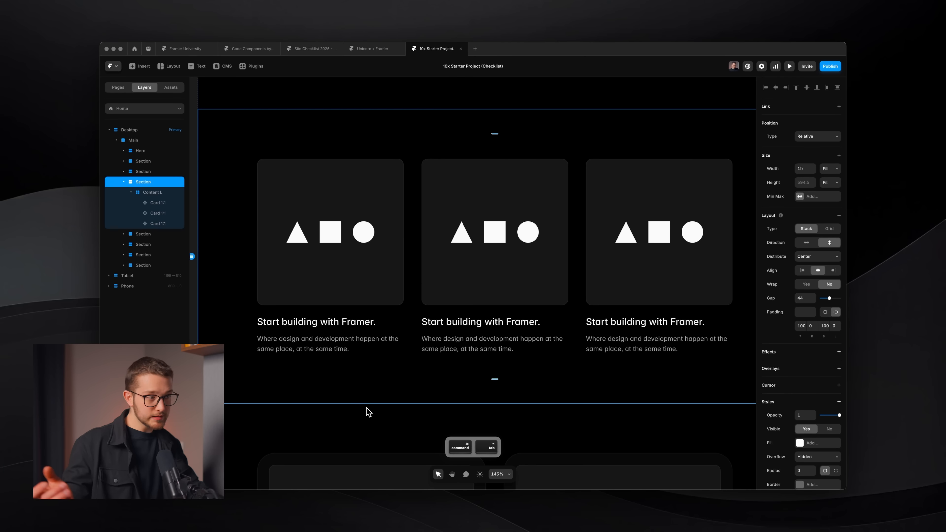
- Examine the middle Card 1:1 instance and the two-card section below it on the Home page
left_click(428, 301)
scroll(425, 286, "down", 2)
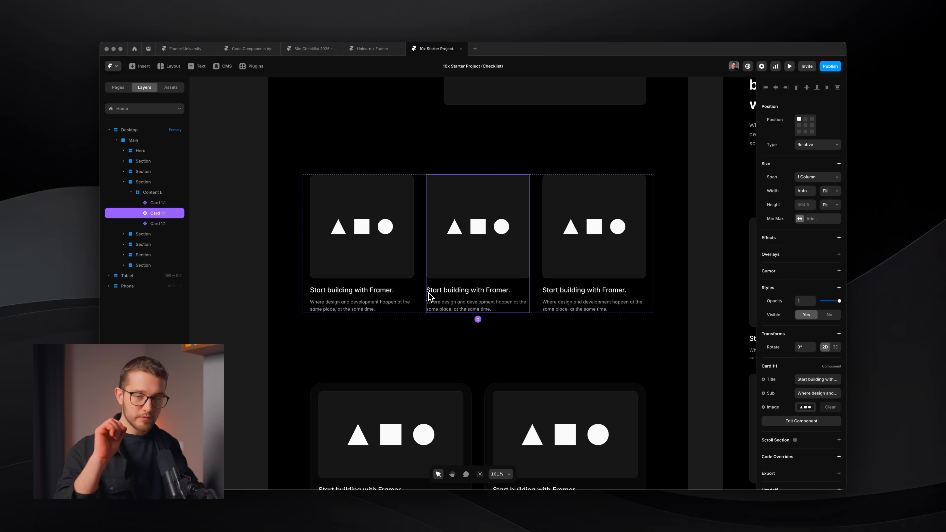
key("super+Tab")
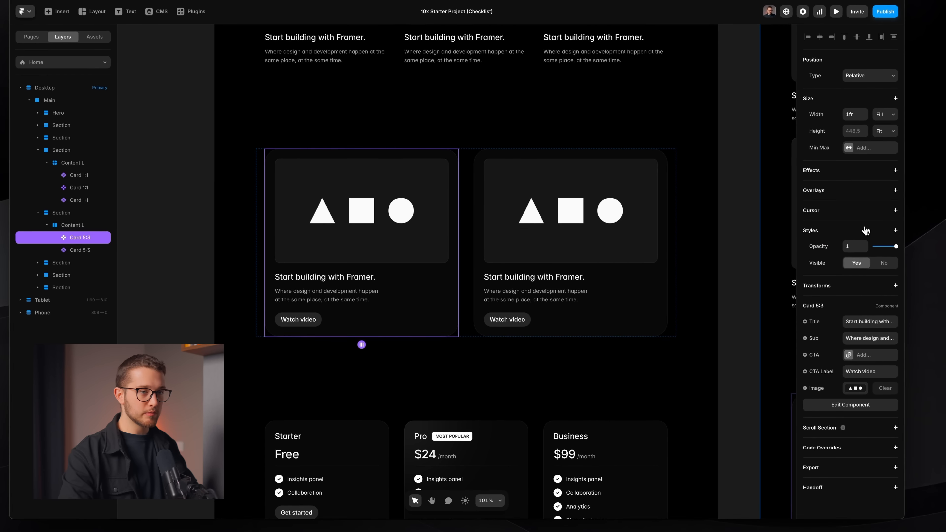
- Add a Blur filter to the first Card 5:3 instance in the two-card section and raise it to 28
left_click(866, 231)
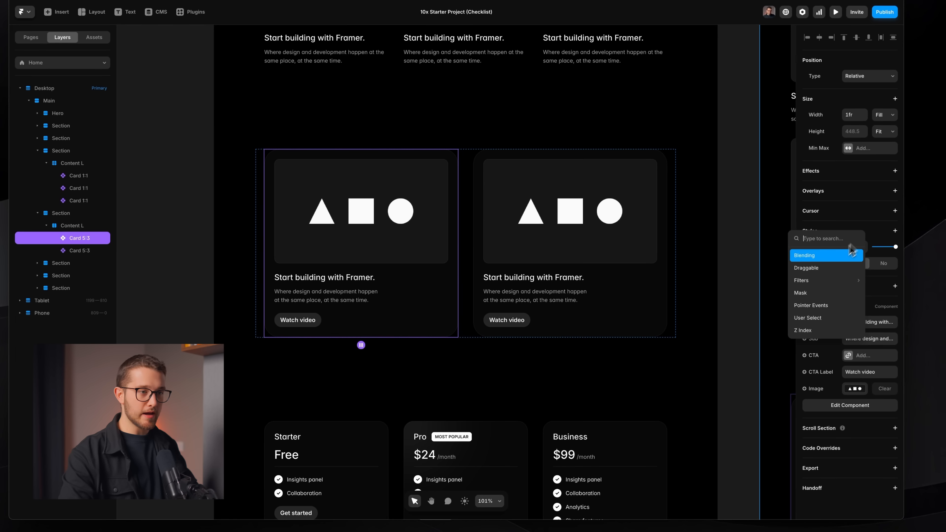
mouse_move(812, 276)
left_click(773, 278)
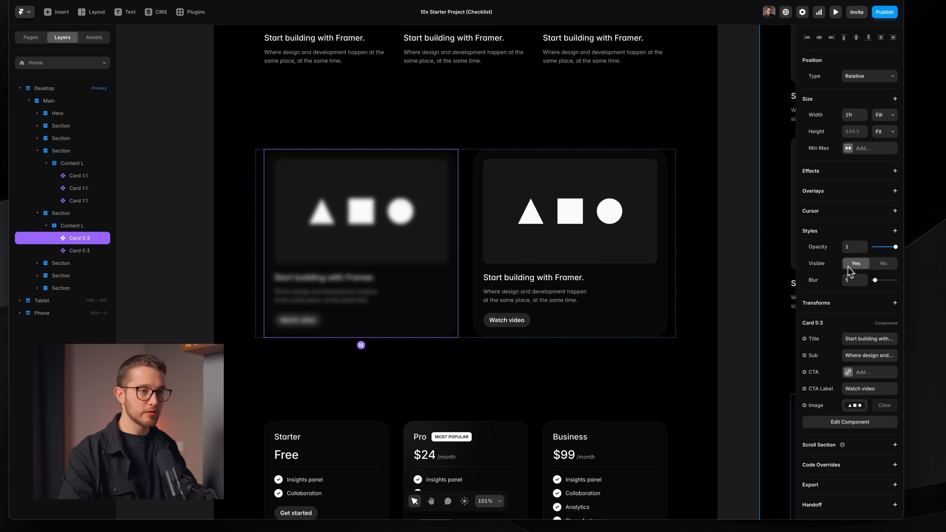
left_click_drag(879, 283, 889, 282)
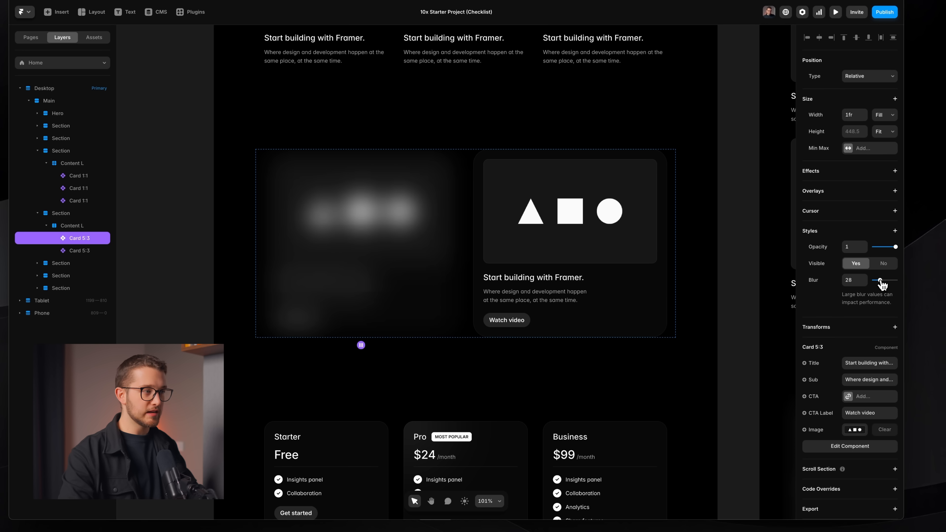
left_click(630, 376)
left_click(434, 291, "super")
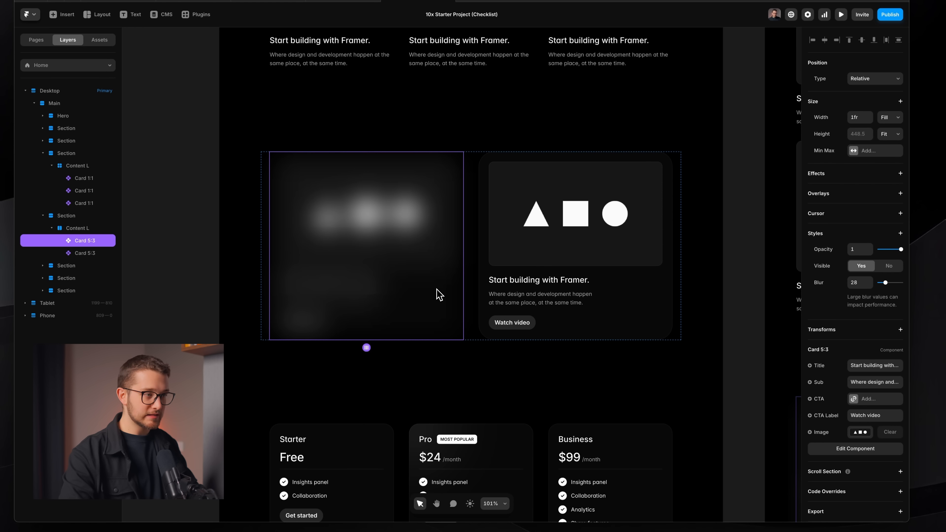
- Open the Card 5:3 main component and give its Default variant an outside box shadow colored #42D0FF with a Y offset of 0
left_click(511, 278, "super")
left_click(428, 270)
left_click(507, 266)
double_click(562, 267)
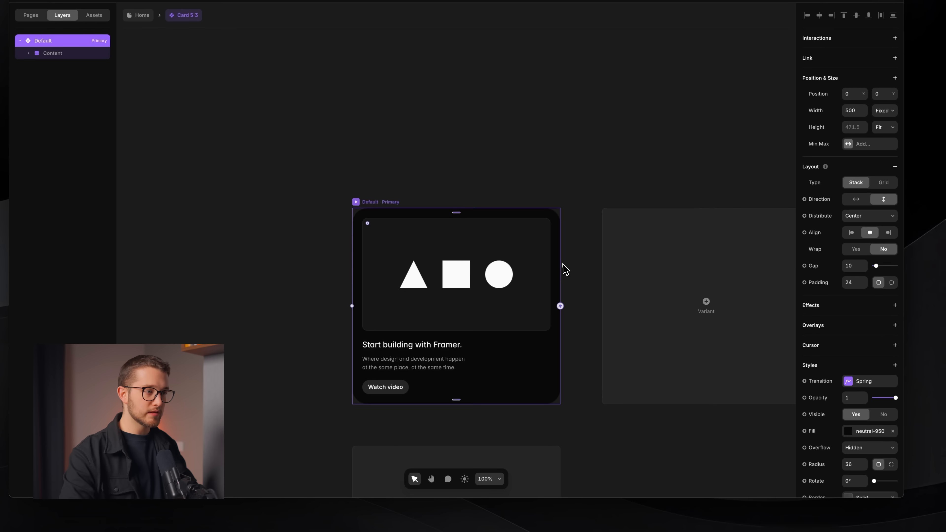
scroll(857, 321, "down", 3)
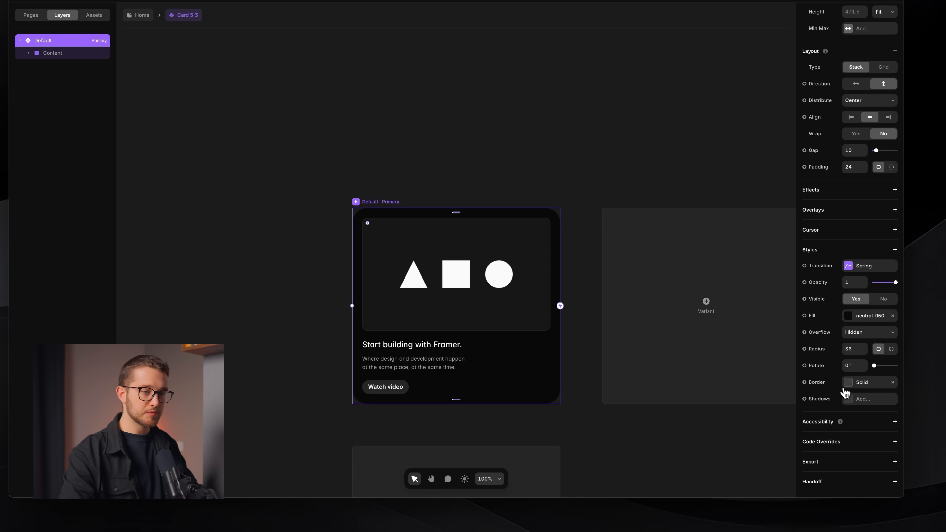
left_click(846, 397)
left_click(745, 414)
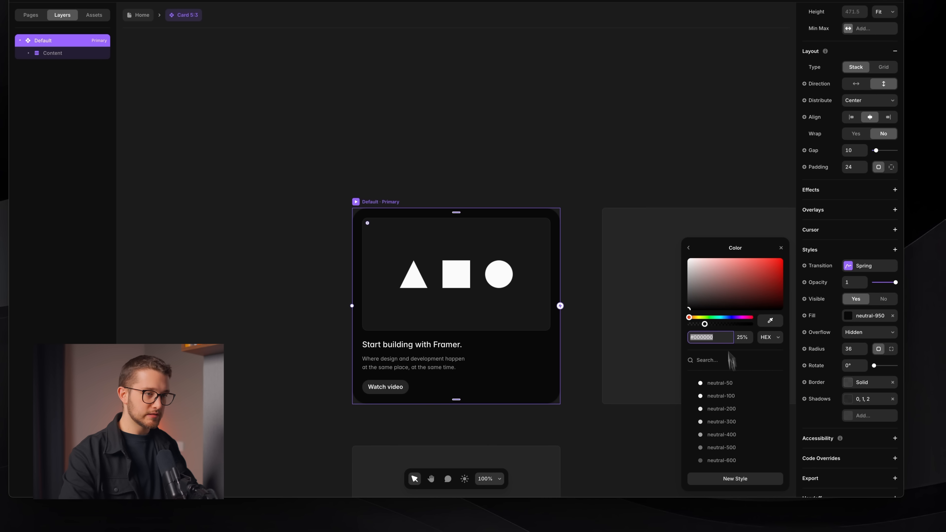
left_click(723, 318)
left_click_drag(746, 282, 758, 218)
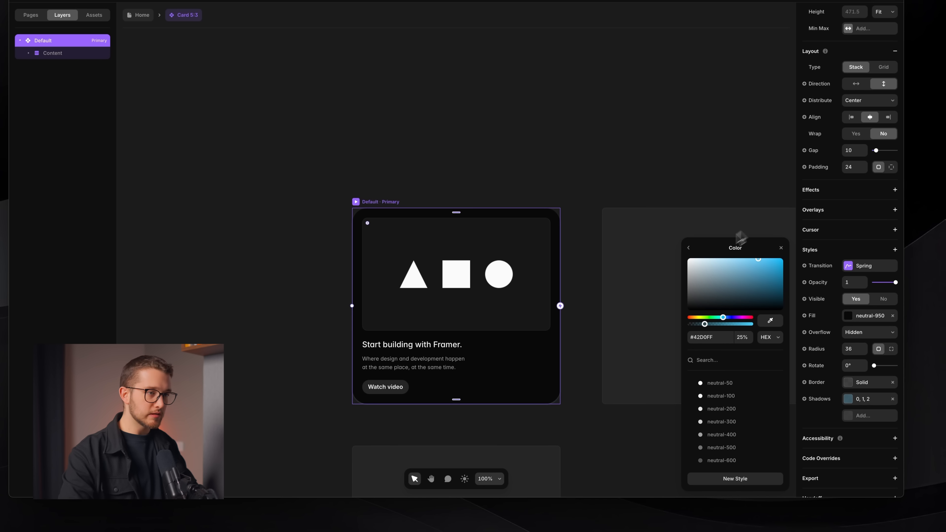
left_click(689, 248)
type("0")
- Set the blur of the Card 5:3 component's shadow to 100
left_click(737, 462)
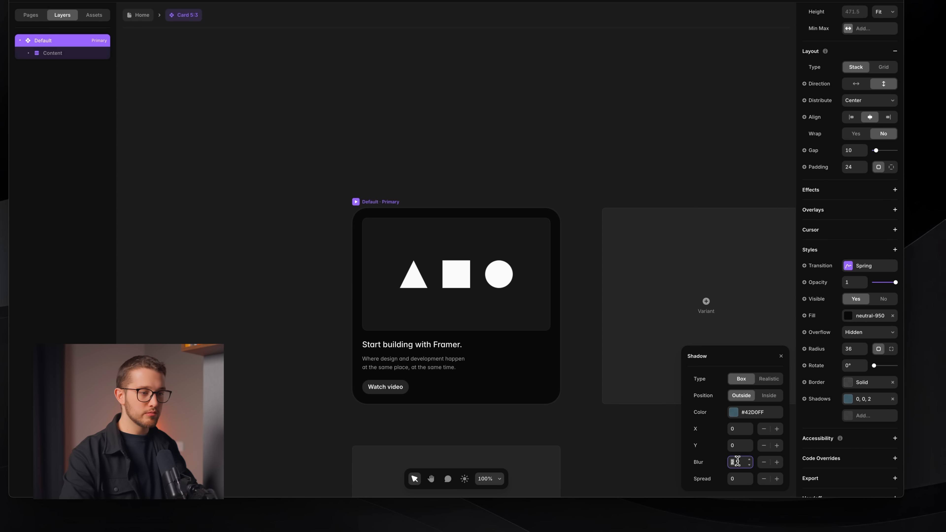
left_click_drag(750, 469, 751, 429)
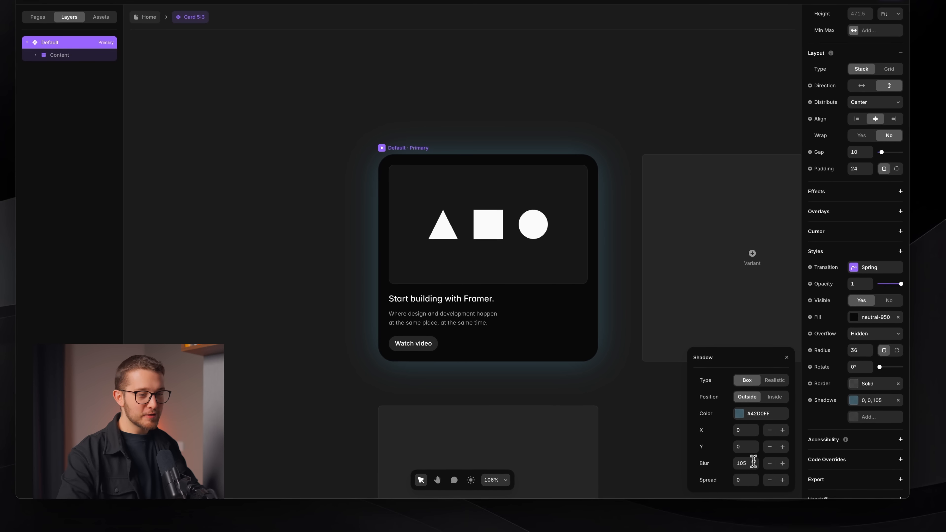
left_click(753, 463)
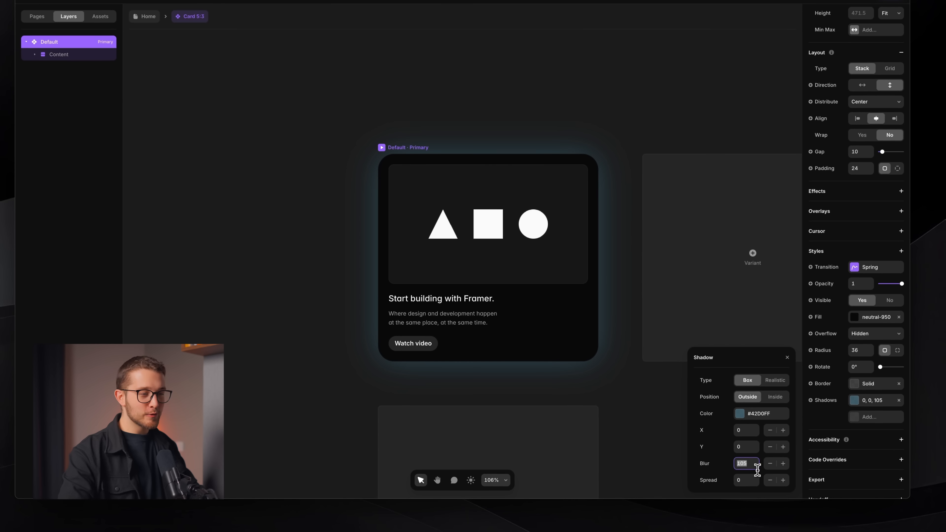
type("100")
key("Return")
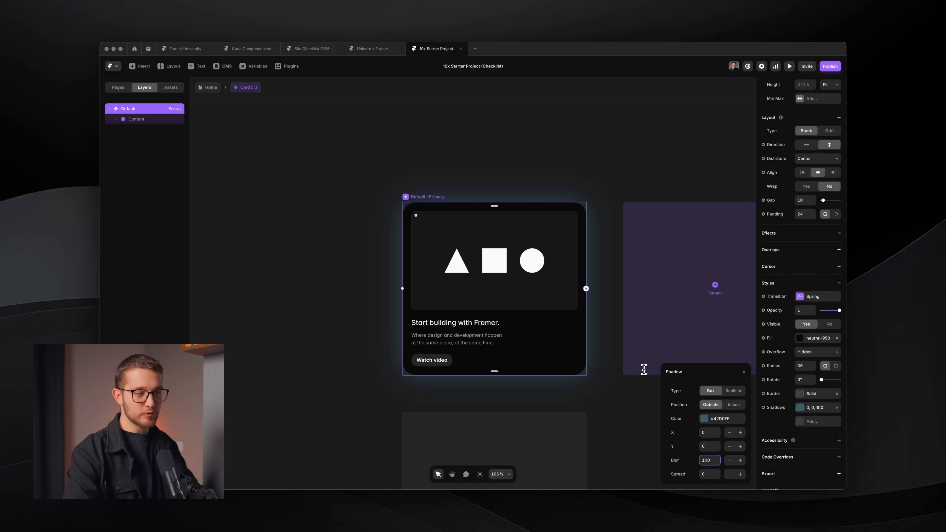
- Reduce the shadow's blur to 0 and remove the shadow from the Card 5:3 component
key("shift+Down")
key("shift+Down")
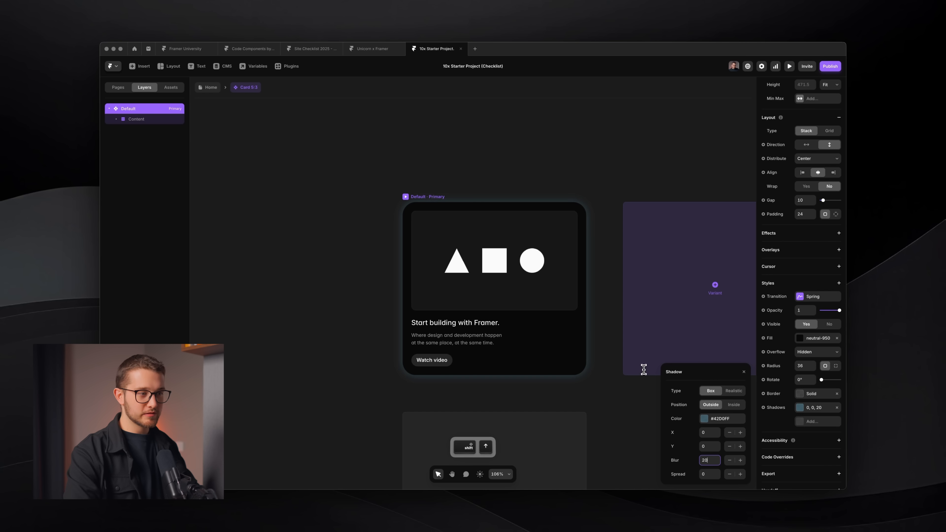
key("shift+Down")
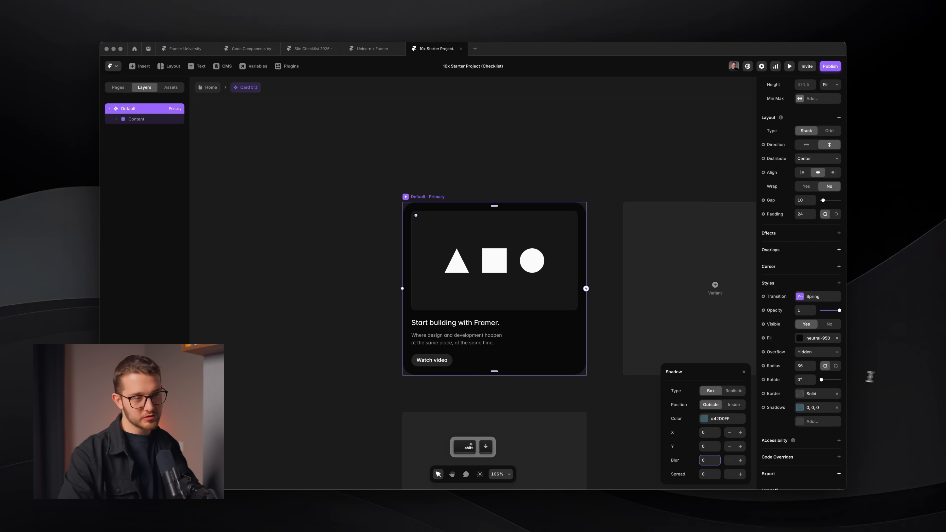
left_click(837, 407)
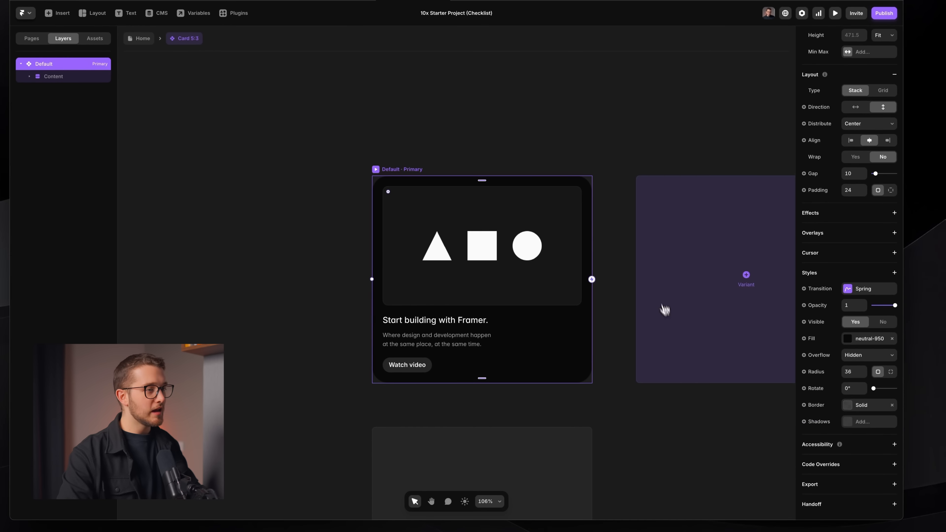
left_click(629, 173)
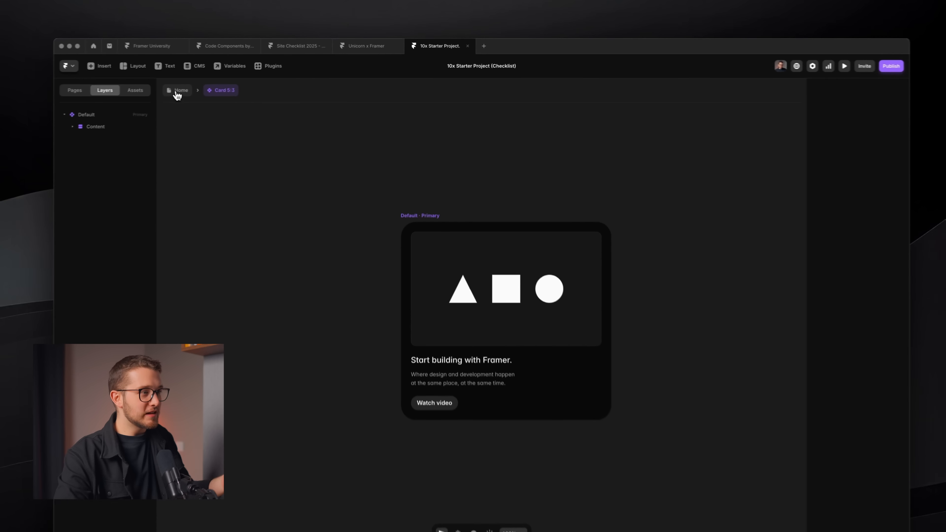
- Return to the Home page and remove the blur from the first Card 5:3 instance
left_click(211, 87)
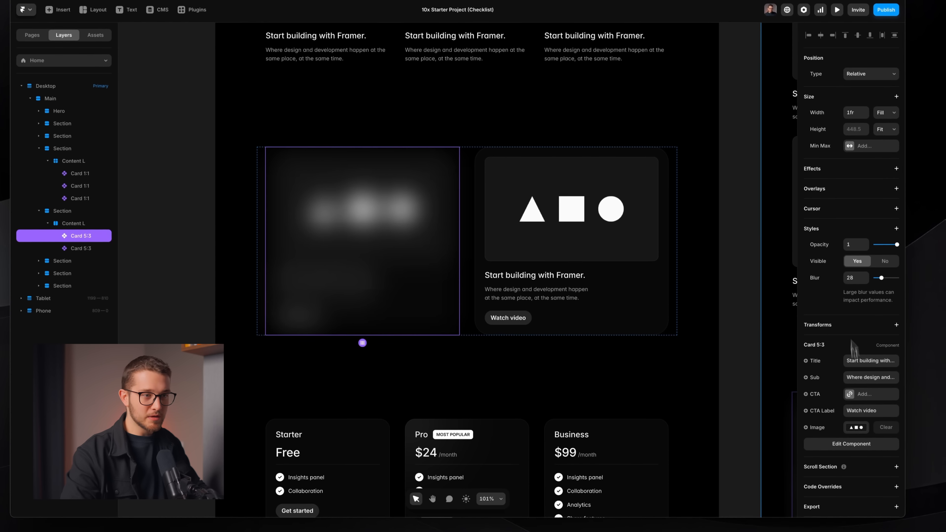
left_click(869, 304)
mouse_move(895, 305)
left_mouse_down()
mouse_move(883, 276)
mouse_move(896, 304)
mouse_move(879, 296)
left_mouse_up()
scroll(293, 201, "up", 5)
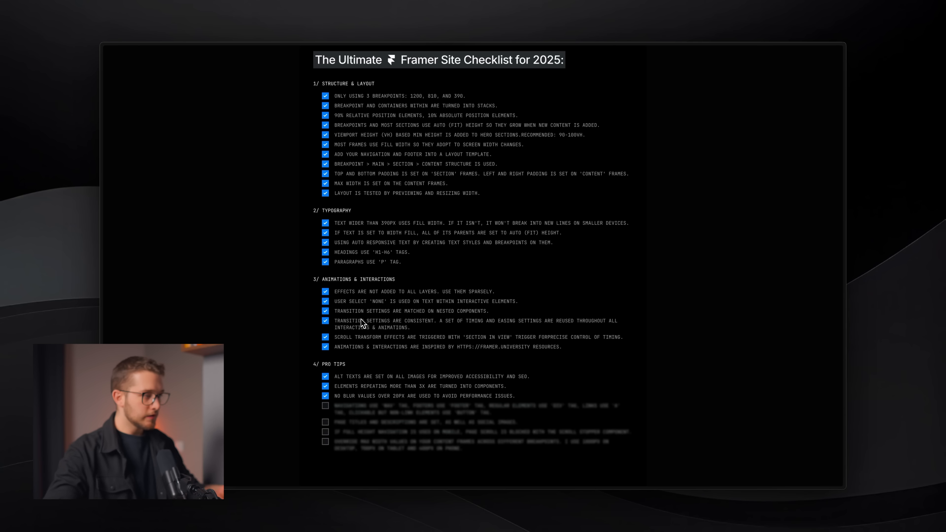
- Mark the checklist item about nav, footer, div, link and button tags as done and switch back to the Framer project
left_click(354, 414)
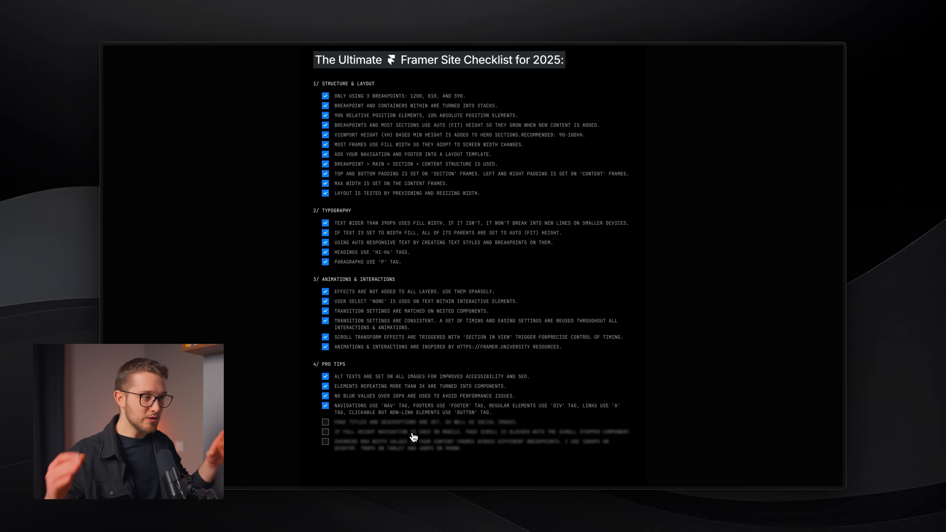
key("super+Tab")
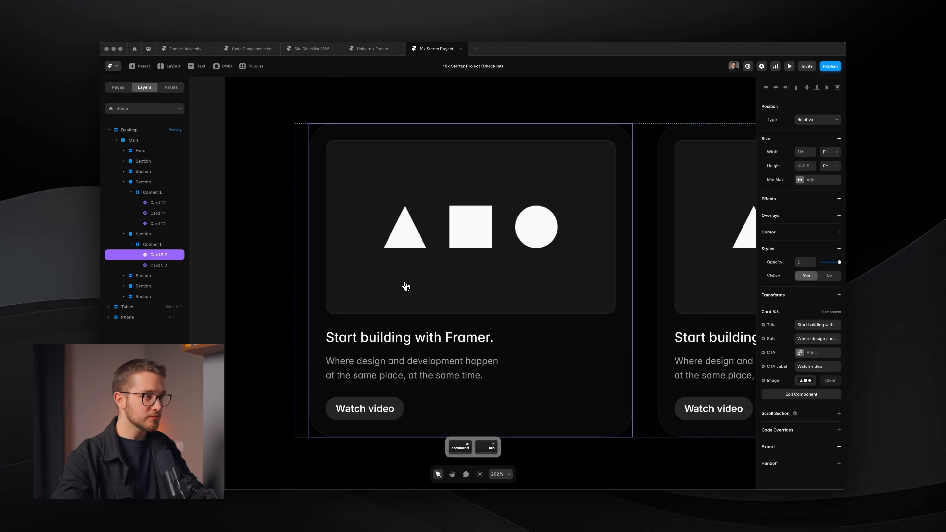
- Draw a frame about 260 by 174 between the three-card and two-card sections and delete it
scroll(406, 286, "down", 5)
key("f")
left_click_drag(469, 182, 547, 235)
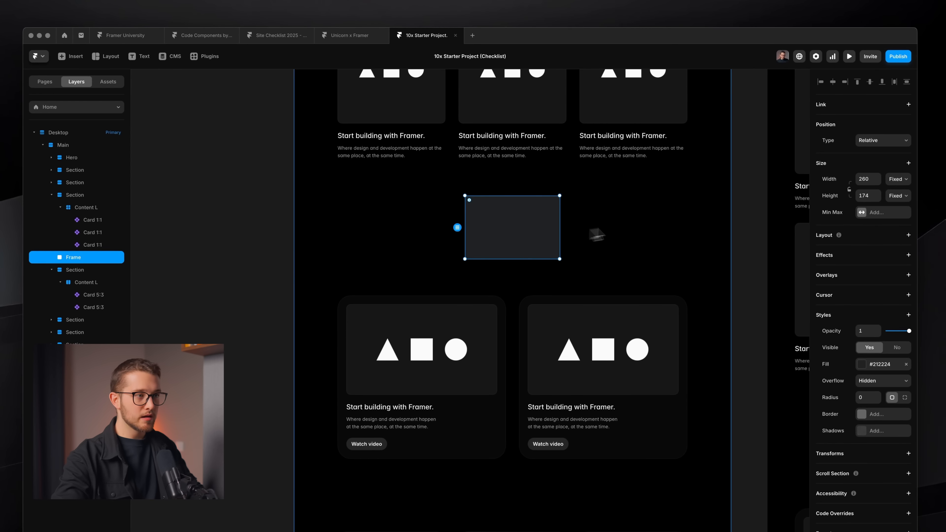
key("Delete")
- Remove the accessibility tag from the section holding the three Card 1:1 instances
scroll(643, 269, "up", 4)
left_click(669, 287, "super")
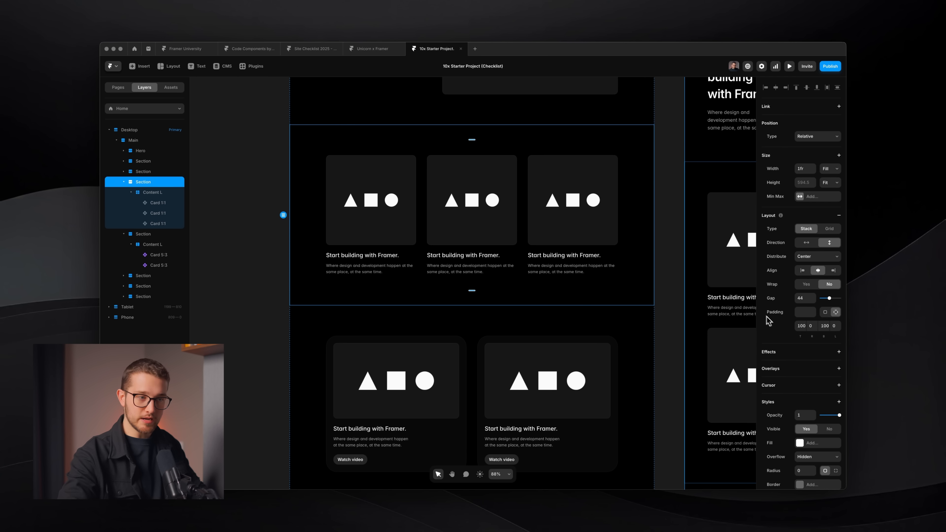
scroll(788, 333, "down", 4)
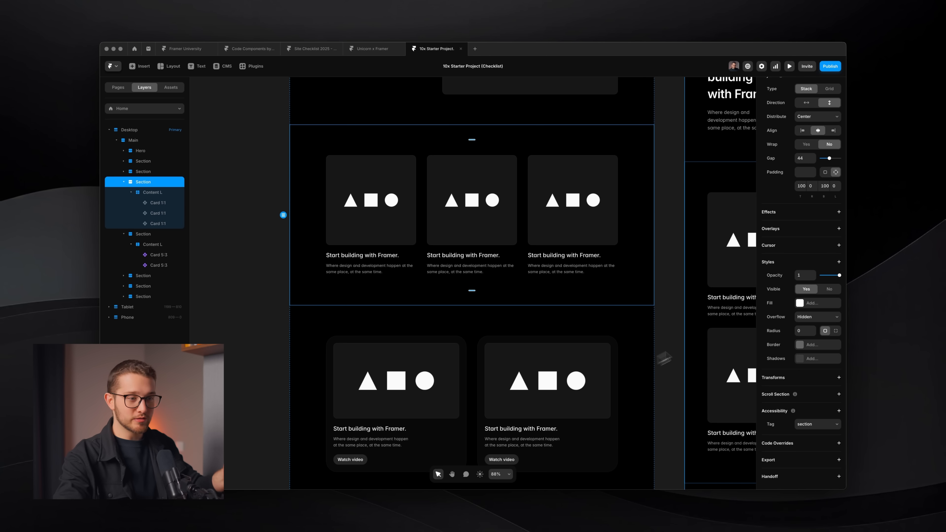
left_click(775, 428)
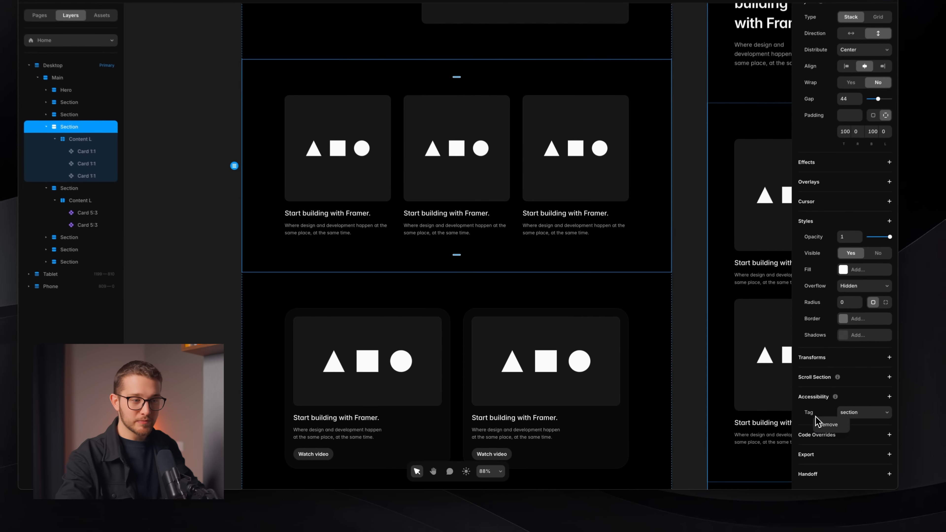
left_click(820, 424)
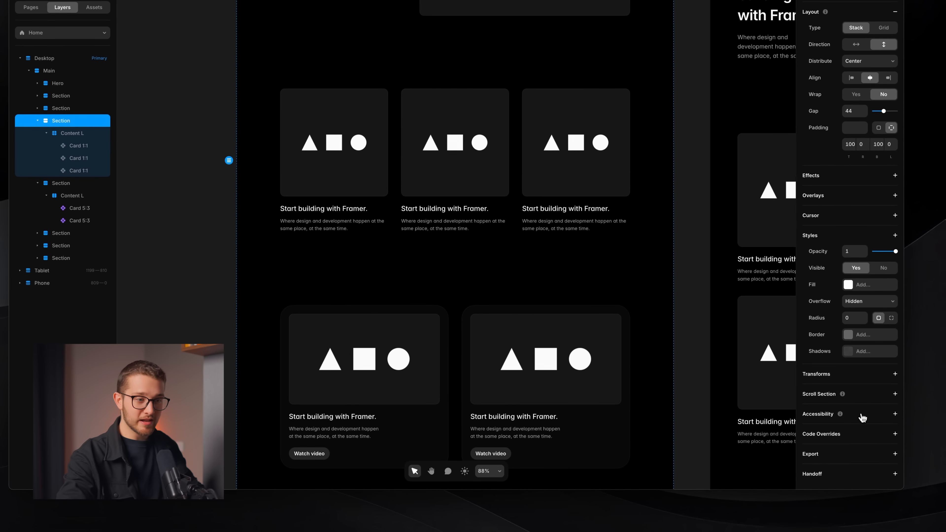
- Add an accessibility tag to the three-card section and set it to section
left_click(890, 396)
left_click(873, 423)
left_click(868, 411)
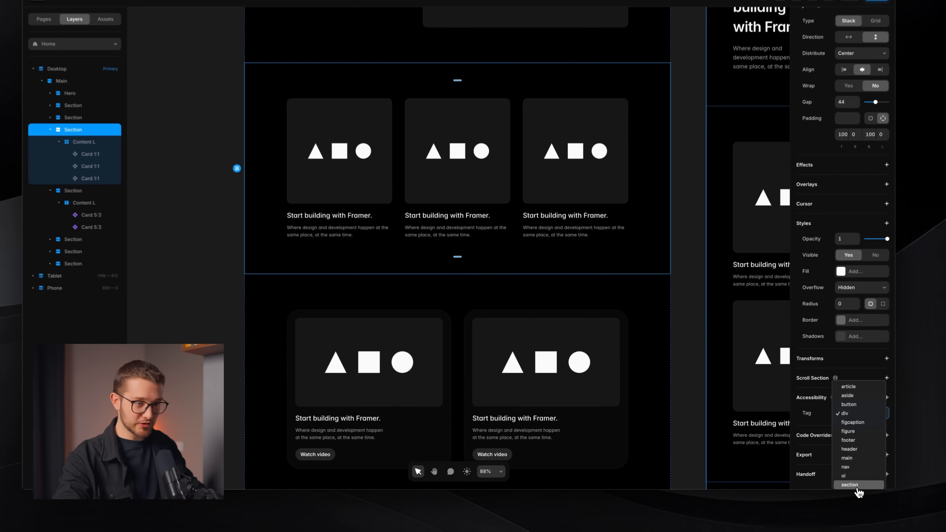
left_click(808, 486)
- Open the Navigation component through the page's layout template and examine the accessibility tag of its Desktop variant
scroll(511, 216, "up", 10)
scroll(516, 203, "up", 5)
double_click(522, 235)
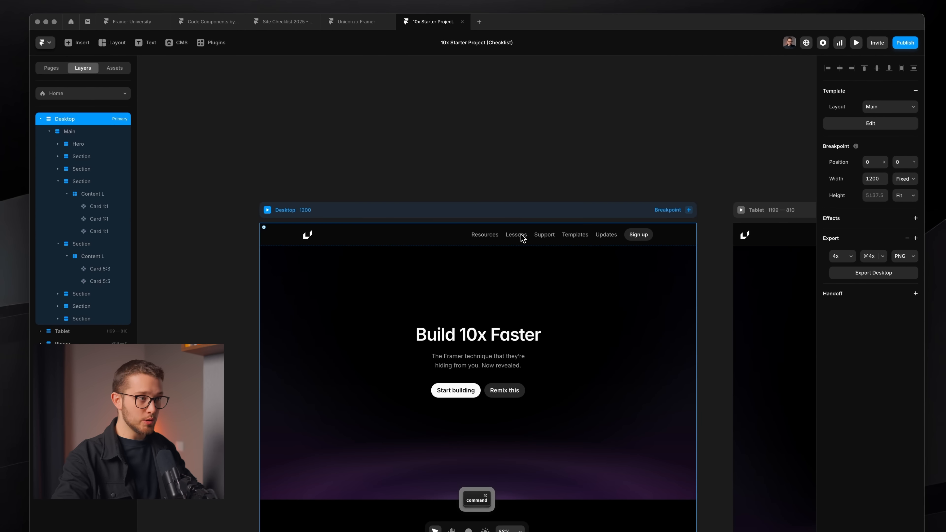
left_click(535, 121, "super")
double_click(535, 122)
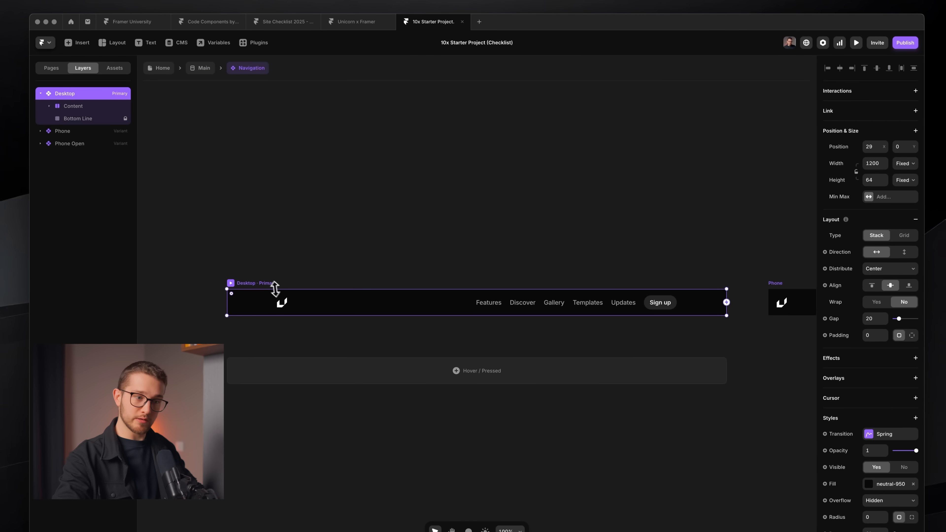
scroll(873, 473, "down", 5)
left_click(861, 411)
left_click(861, 405)
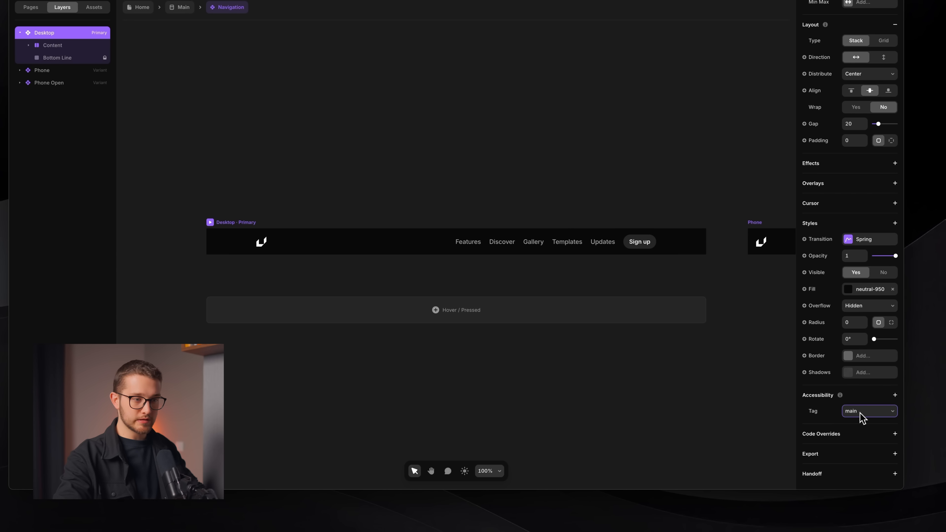
left_click(682, 430)
- Return to the Home page and check the accessibility tag of the Main frame in the Desktop breakpoint
left_click(177, 6)
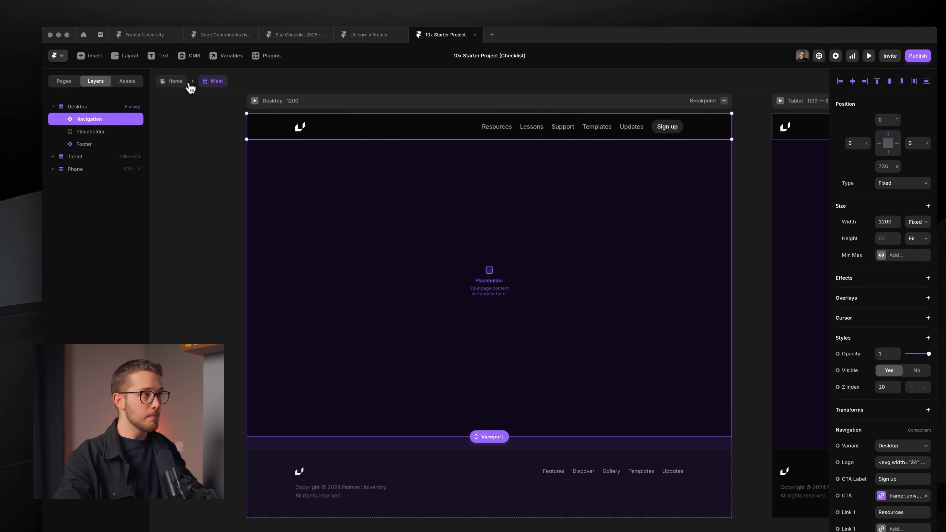
left_click(150, 9)
left_click(97, 146)
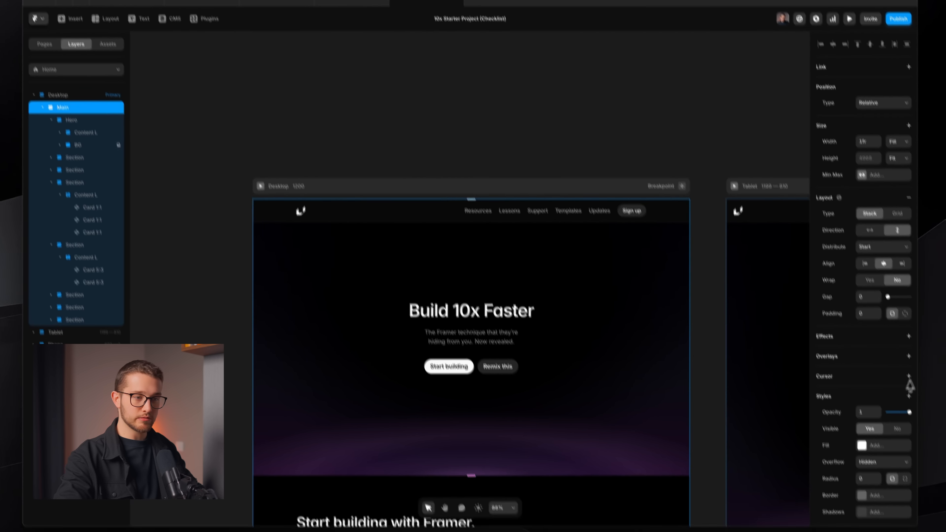
scroll(879, 414, "down", 5)
left_click(864, 414)
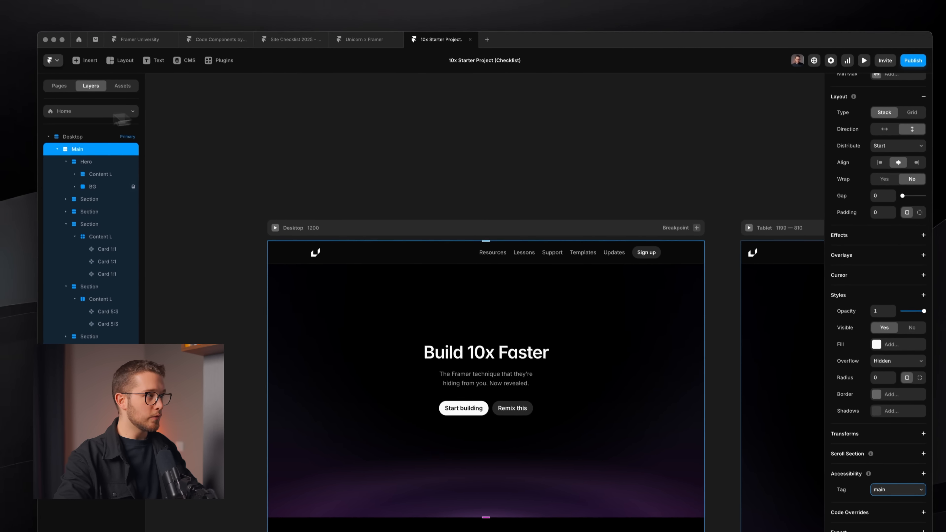
- Open the Footer component through the Main layout template and examine the accessibility tag of its Desktop variant
left_click(31, 7)
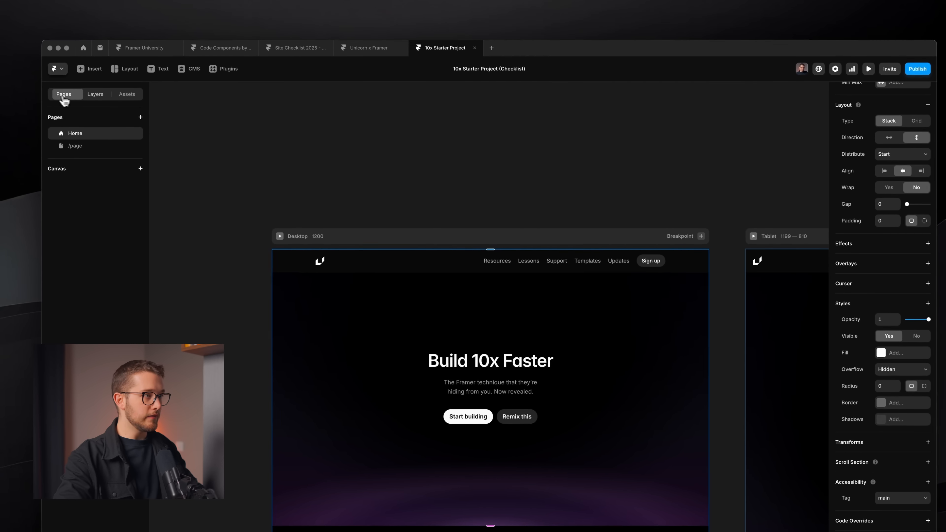
left_click(406, 185)
double_click(423, 229, "super")
double_click(416, 424, "super")
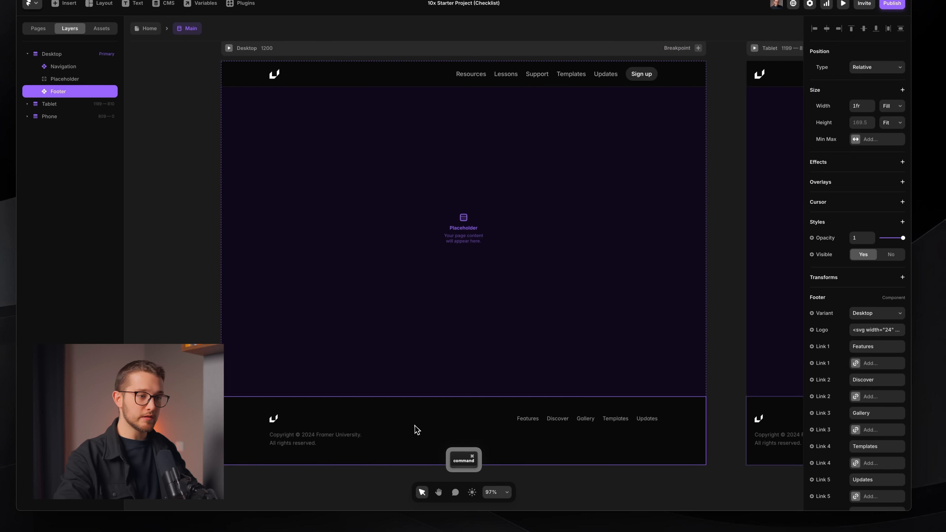
scroll(889, 380, "down", 5)
left_click(862, 410)
left_click(857, 413)
left_click(857, 411)
left_click(640, 396)
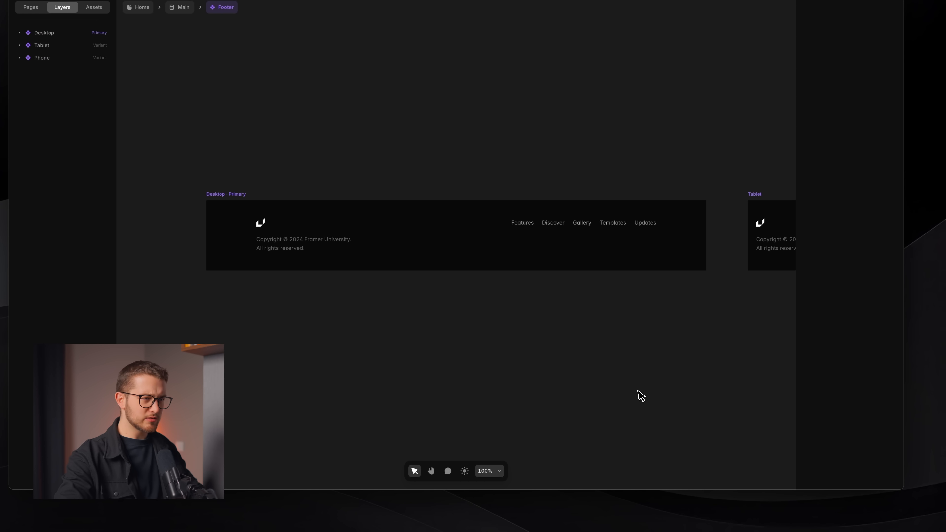
- Leave the Footer component and the Main layout template for the Home page, and open the general site settings
left_click(183, 7)
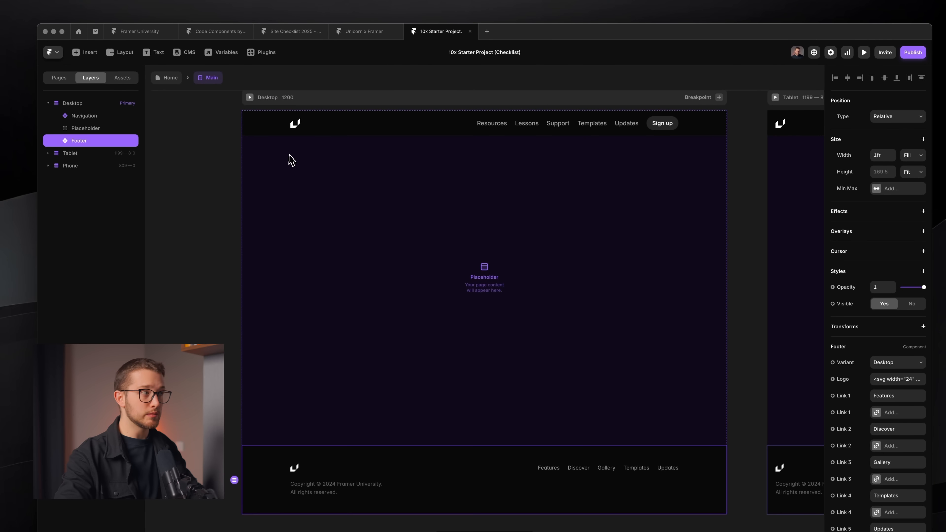
left_click(165, 83)
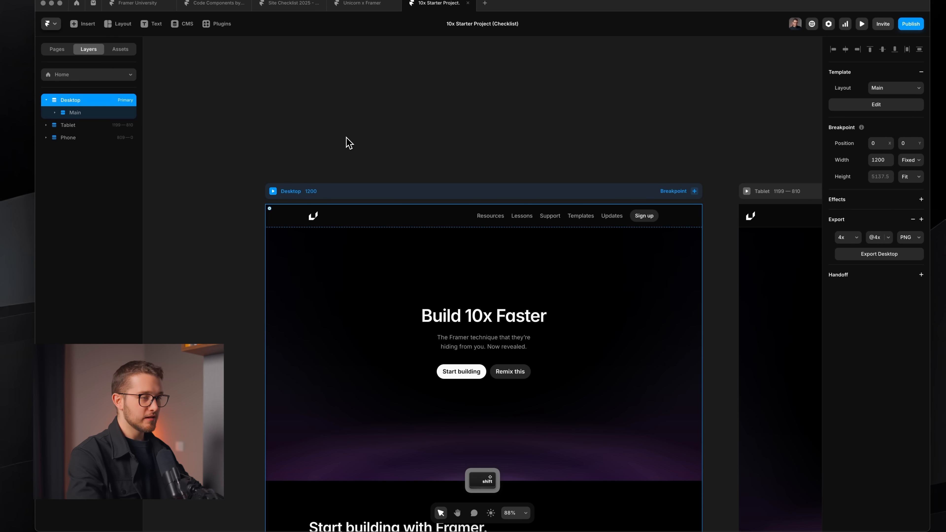
left_click(829, 24)
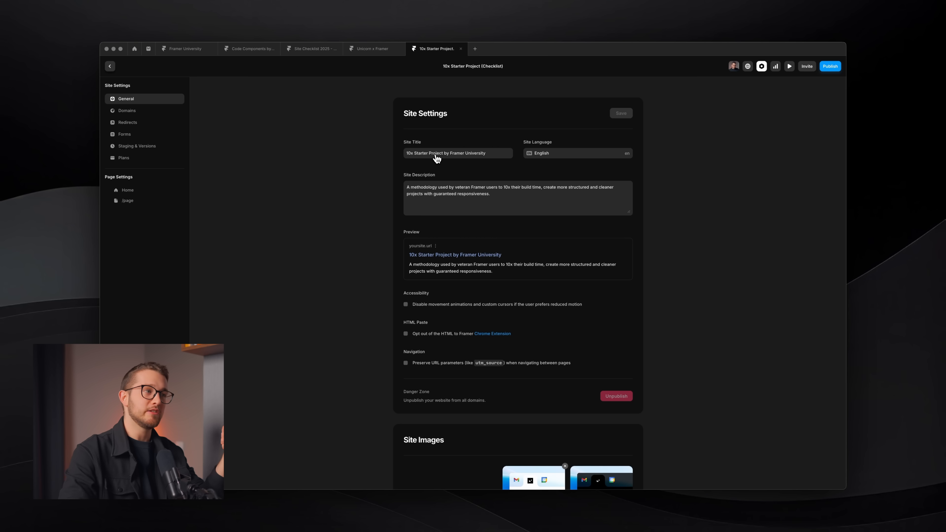
- Examine the site title and site description texts in the general site settings
triple_click(428, 201)
left_click(441, 194)
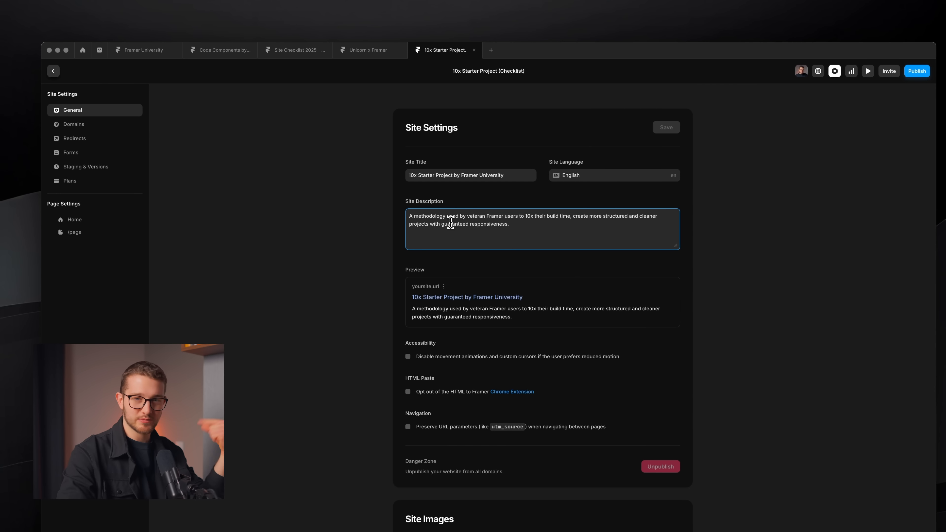
left_click(465, 175)
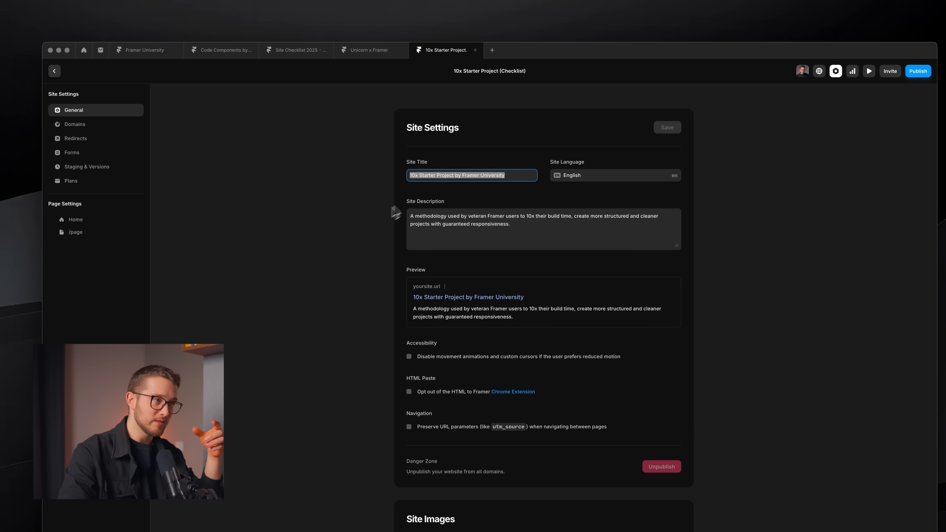
triple_click(496, 216)
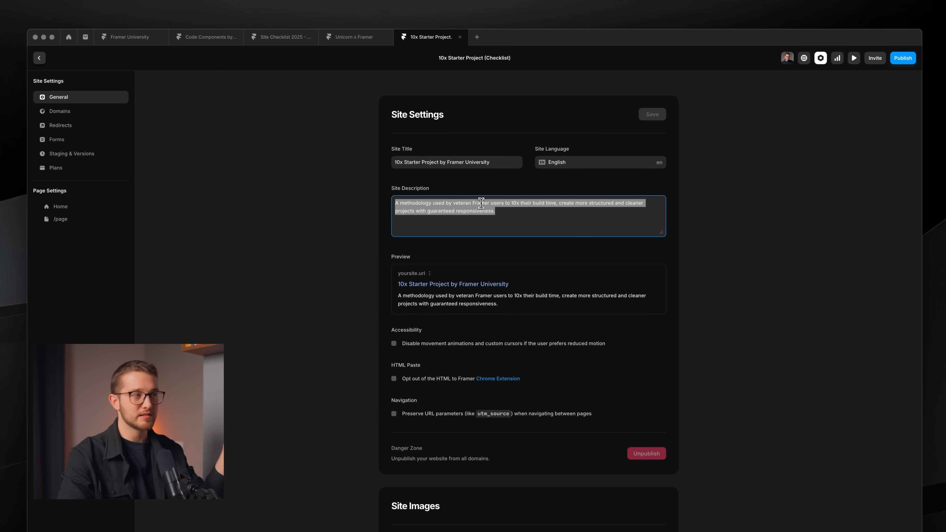
left_click(425, 203)
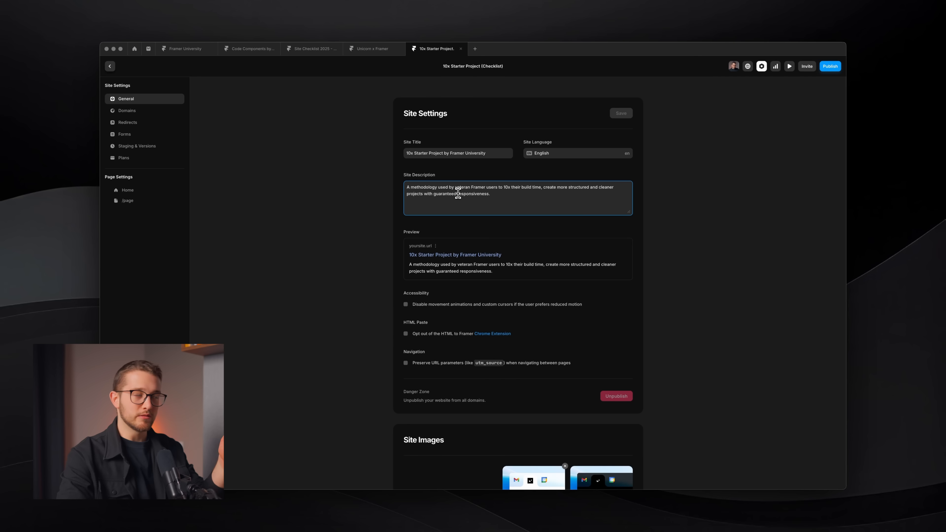
left_click(455, 175)
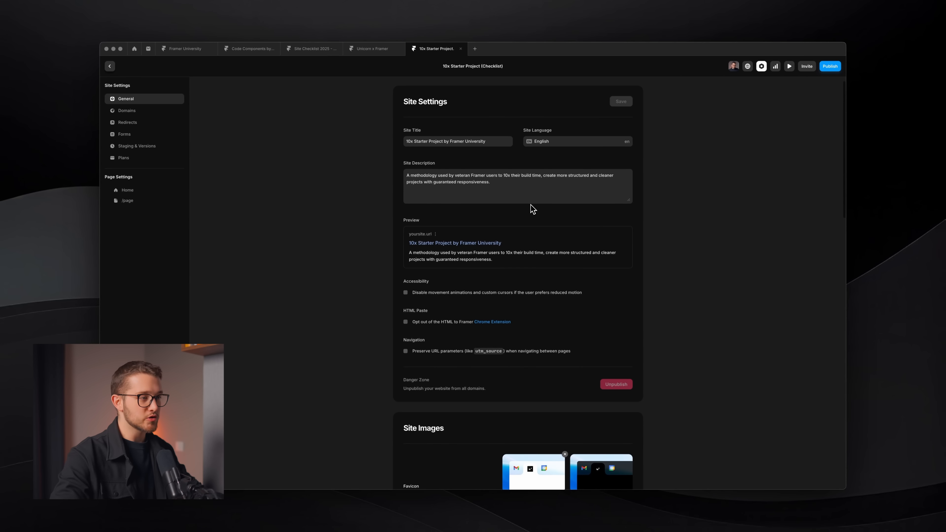
- Review the favicon, social preview and Apple touch icon among the site images
scroll(531, 205, "down", 6)
scroll(580, 376, "down", 2)
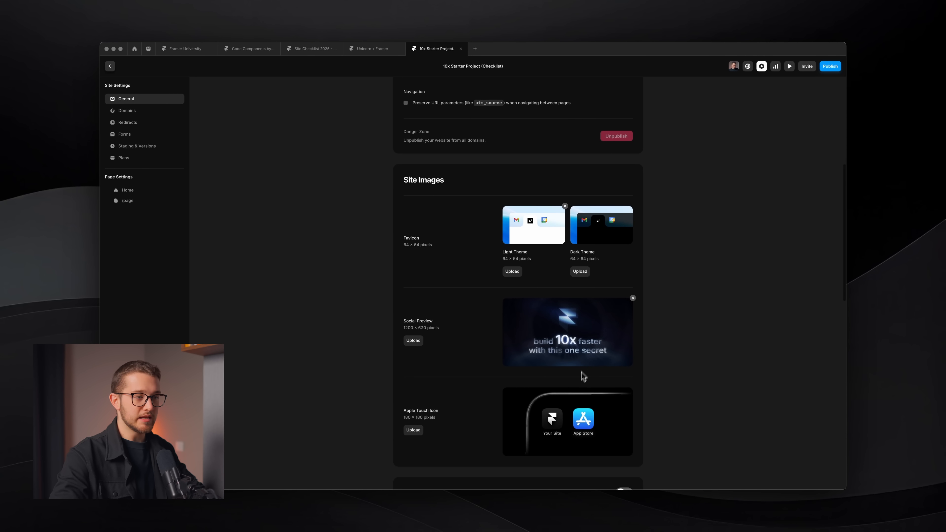